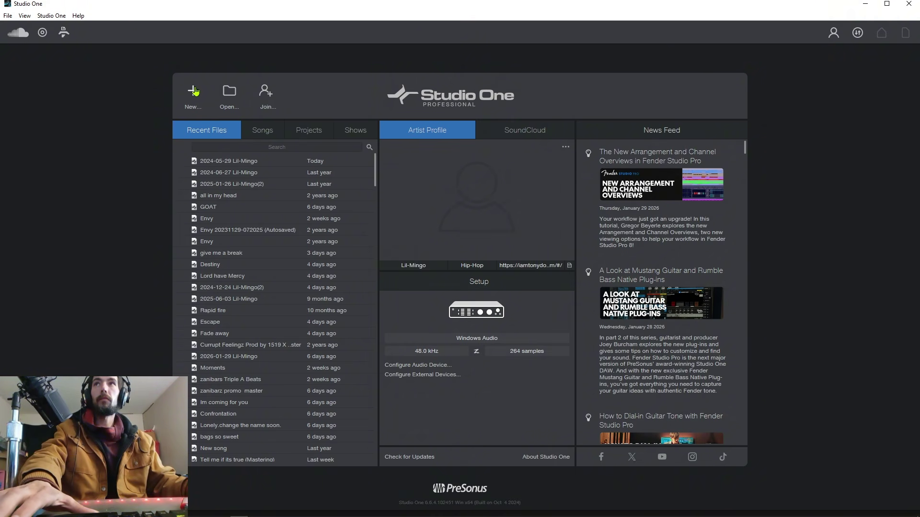
Open the recent song dated 2024-05-29 and look over its chorus vocal tracks
{"action": "left_click", "coordinate": [207, 163]}
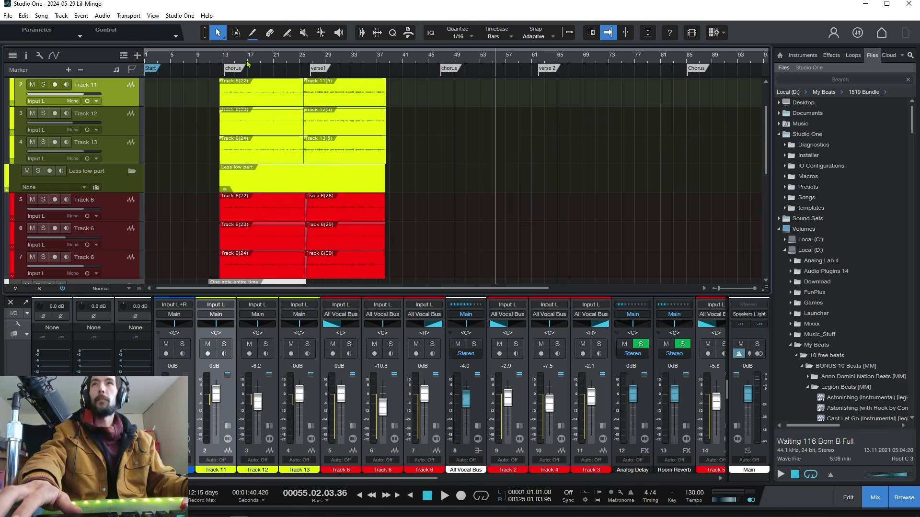
{"action": "scroll", "coordinate": [359, 58], "scroll_direction": "up", "scroll_amount": 4}
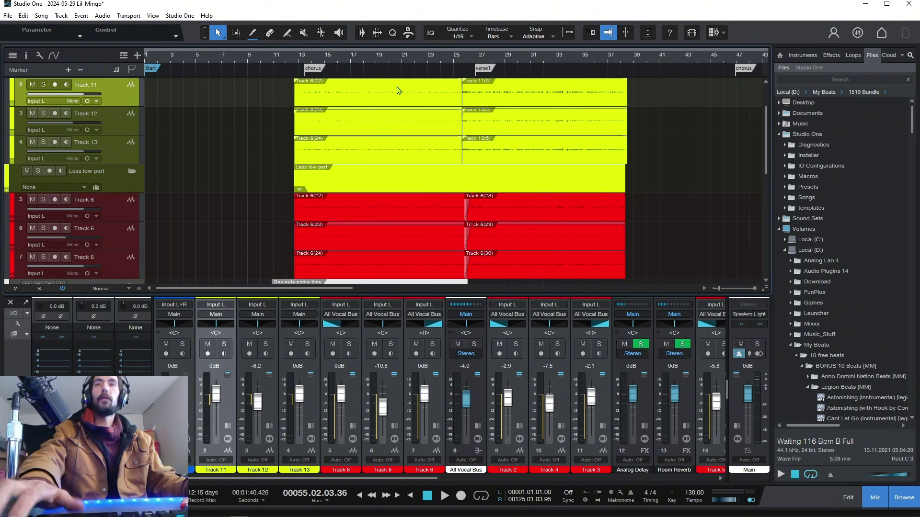
{"action": "scroll", "coordinate": [376, 205], "scroll_direction": "up", "scroll_amount": 4}
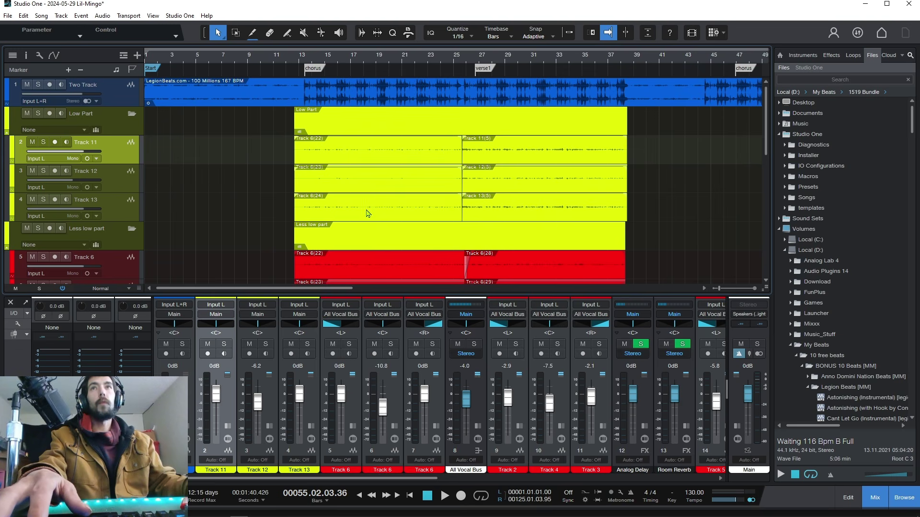
{"action": "scroll", "coordinate": [405, 251], "scroll_direction": "down", "scroll_amount": 3}
{"action": "scroll", "coordinate": [315, 152], "scroll_direction": "up", "scroll_amount": 3}
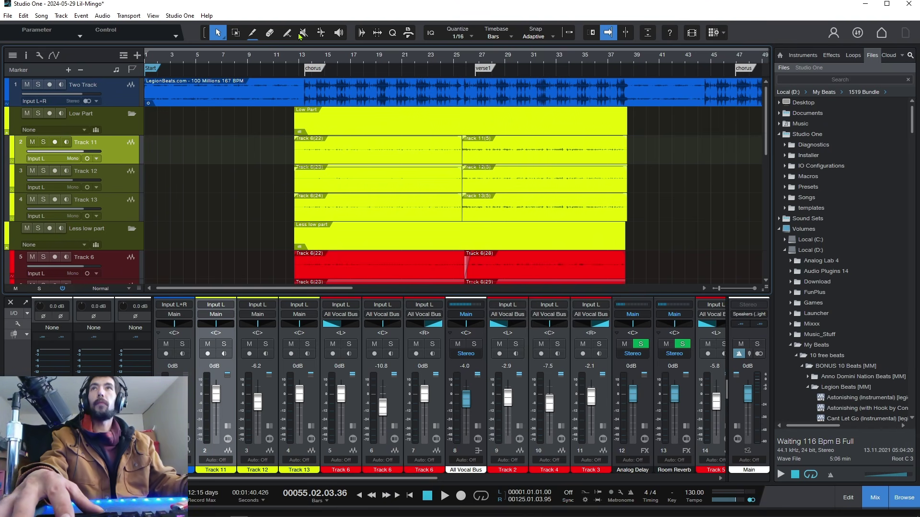
Play the full mix from just before the first chorus marker and stop a few bars in
{"action": "left_click", "coordinate": [278, 60]}
{"action": "key", "text": "space"}
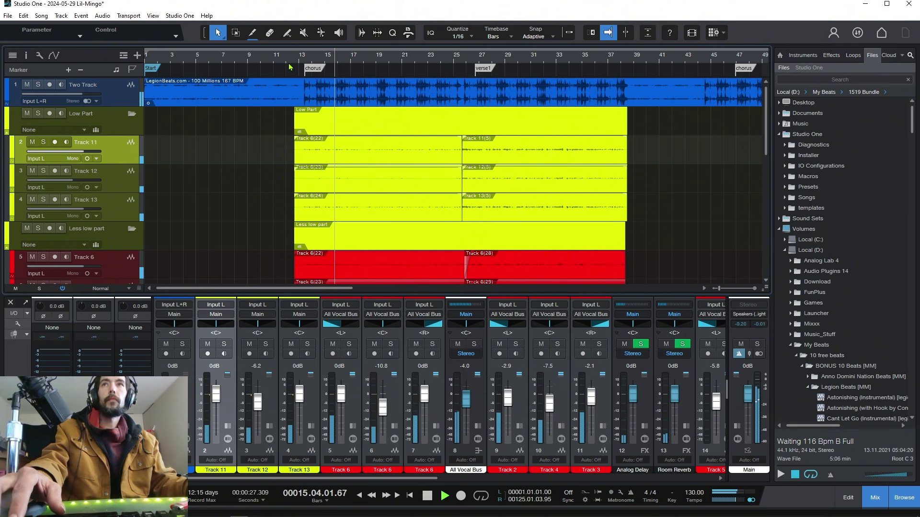
{"action": "key", "text": "space"}
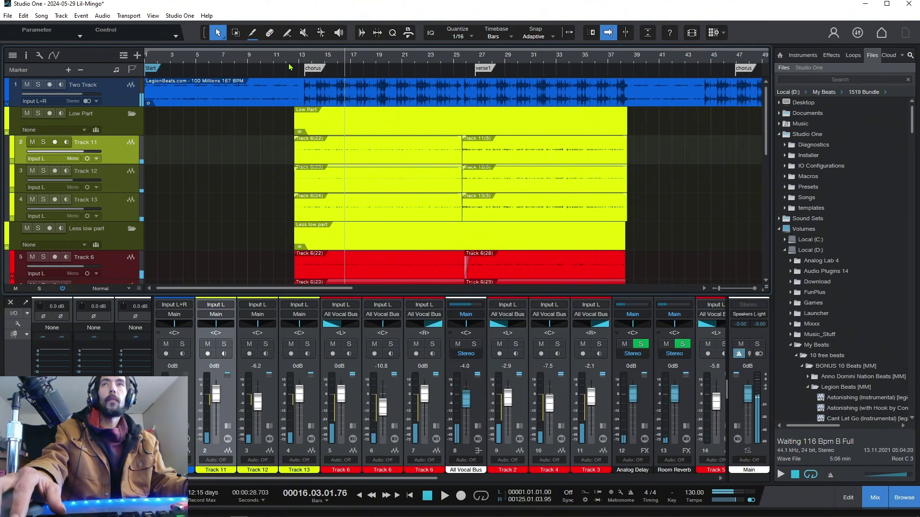
Mute every vocal track except Track 12 in the Low Part folder and play it with the beat into the chorus
{"action": "left_click_drag", "start_coordinate": [334, 60], "coordinate": [400, 75]}
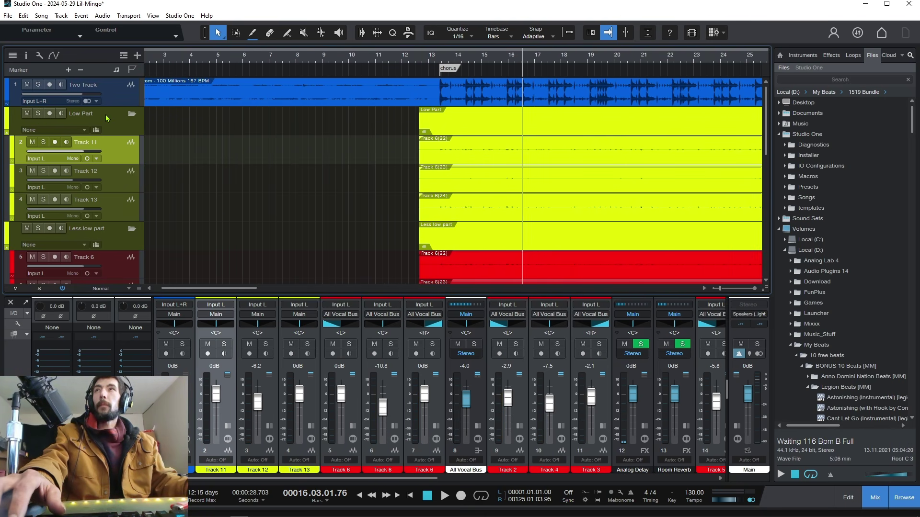
{"action": "left_click", "coordinate": [32, 142]}
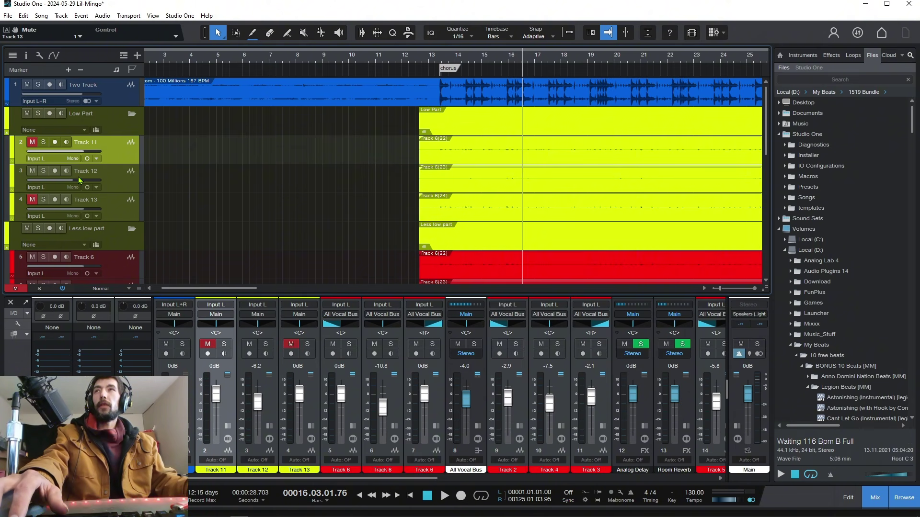
{"action": "left_click", "coordinate": [16, 288]}
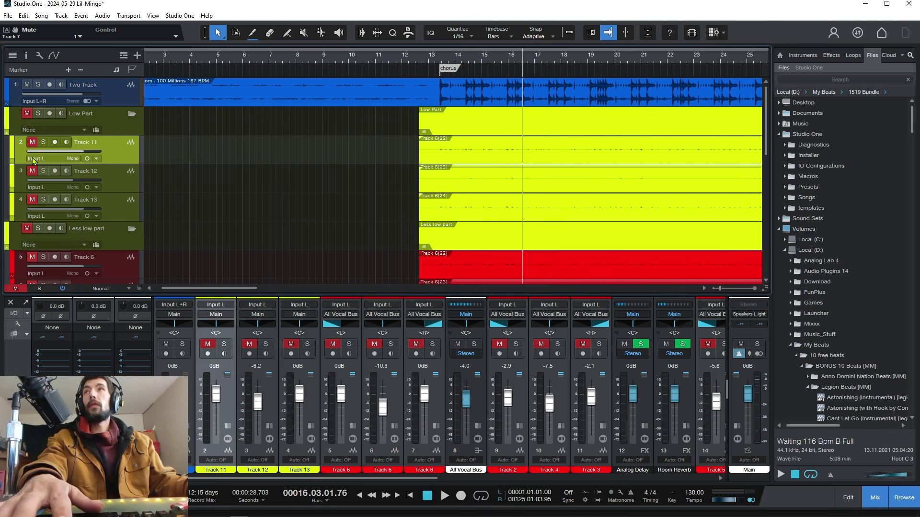
{"action": "left_click", "coordinate": [32, 171]}
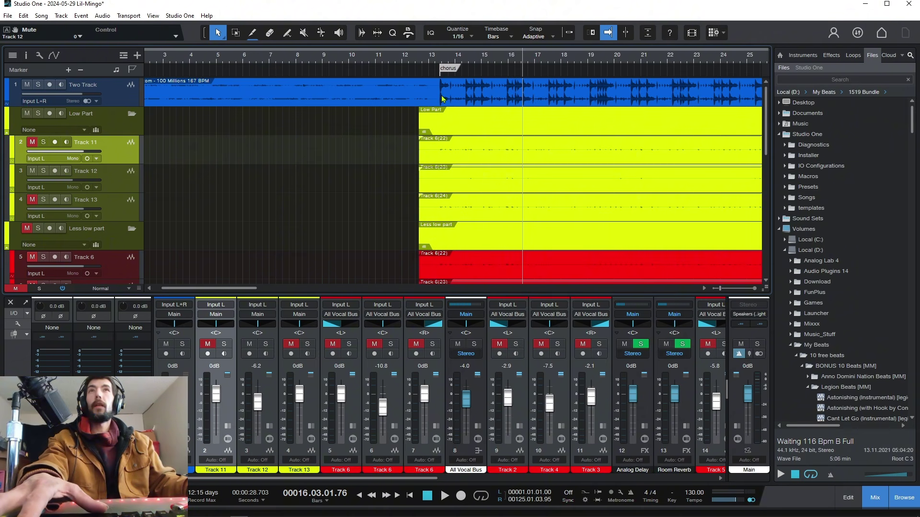
{"action": "left_click", "coordinate": [403, 65]}
{"action": "key", "text": "space"}
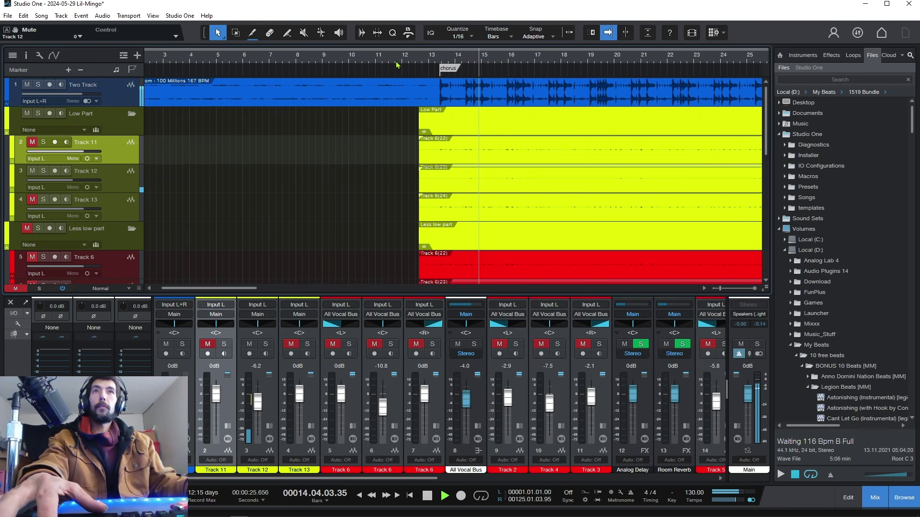
{"action": "key", "text": "space"}
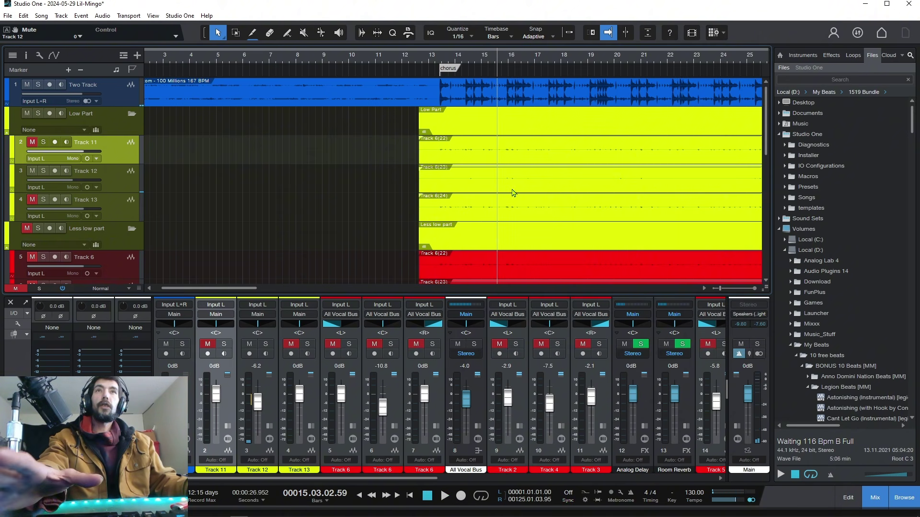
Enlarge the Track 12 waveform and replay the beginning of the chorus from about bar 12
{"action": "scroll", "coordinate": [539, 106], "scroll_direction": "right", "scroll_amount": 5}
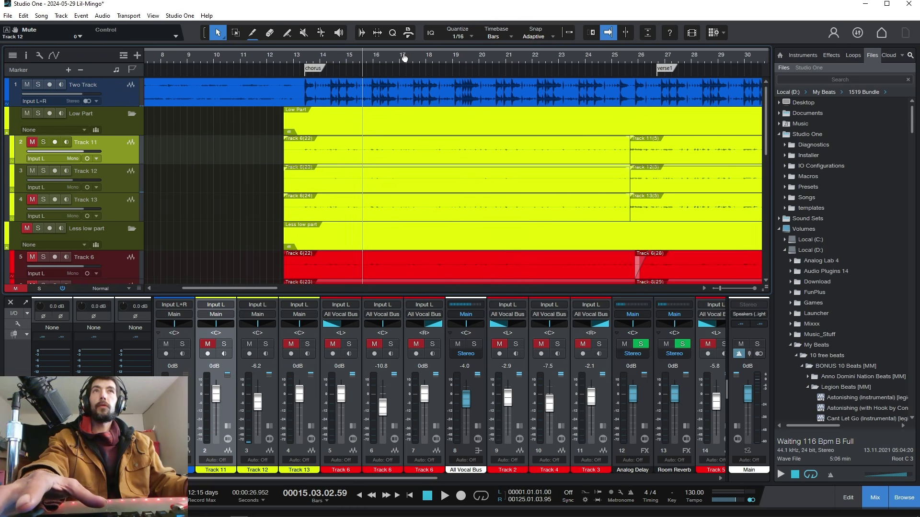
{"action": "left_click_drag", "start_coordinate": [452, 172], "coordinate": [485, 159]}
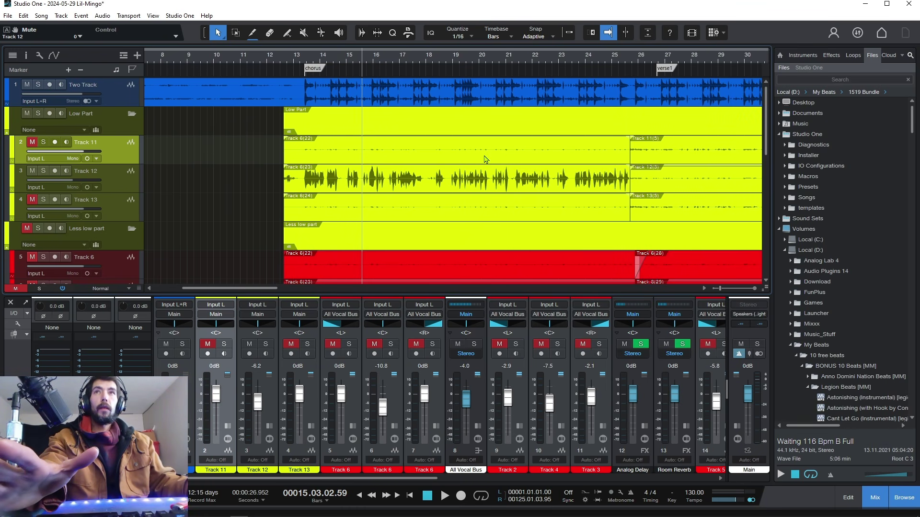
{"action": "left_click", "coordinate": [270, 57]}
{"action": "key", "text": "space"}
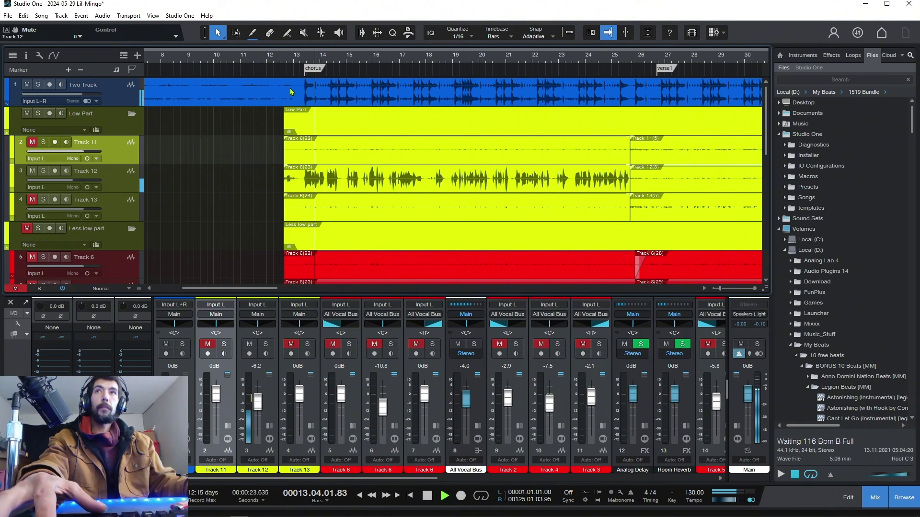
{"action": "key", "text": "space"}
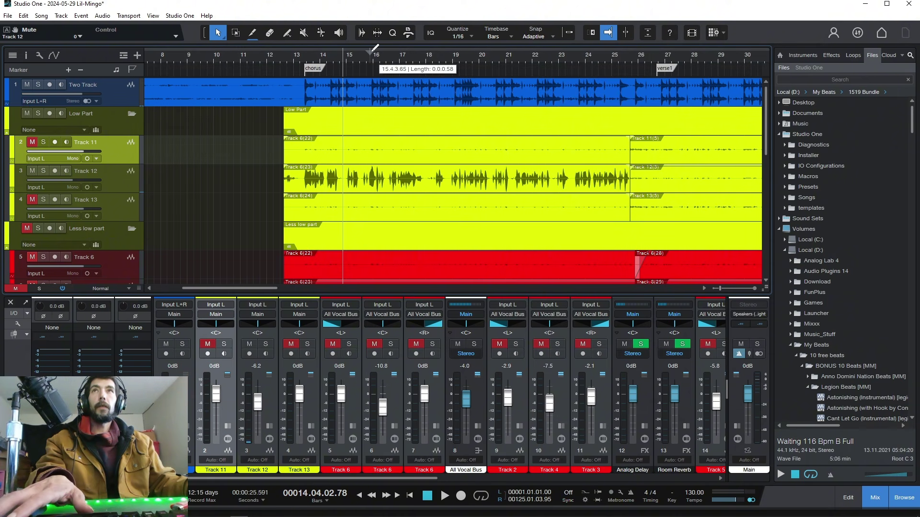
{"action": "left_click_drag", "start_coordinate": [375, 50], "coordinate": [382, 170]}
{"action": "left_click", "coordinate": [382, 170]}
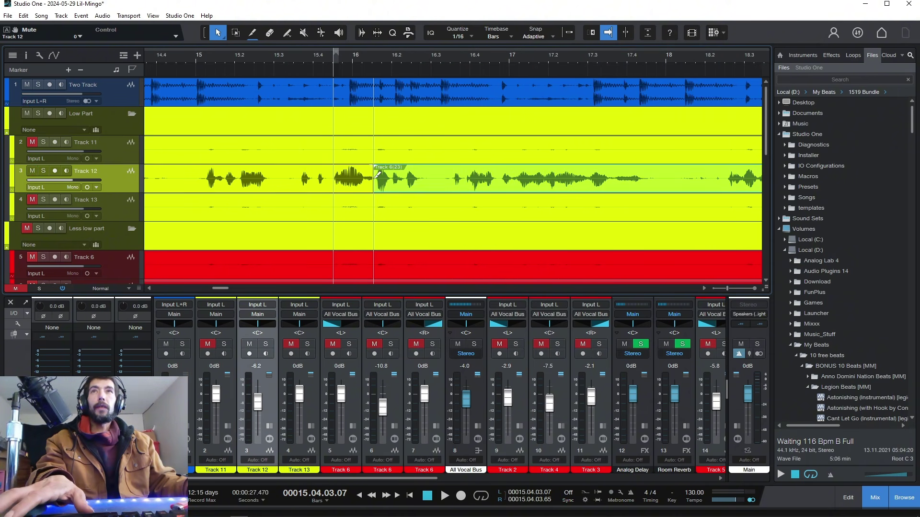
{"action": "key", "text": "ctrl+z"}
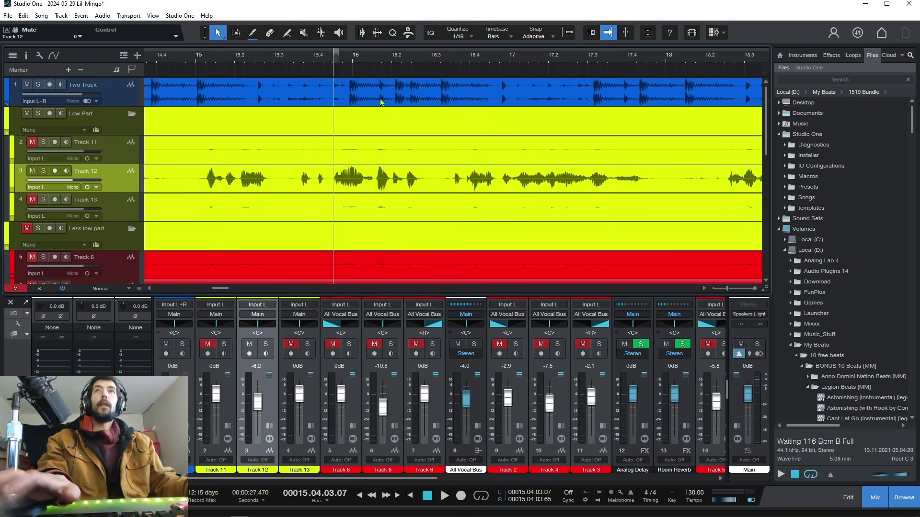
{"action": "key", "text": "w"}
{"action": "key", "text": "w"}
{"action": "key", "text": "w"}
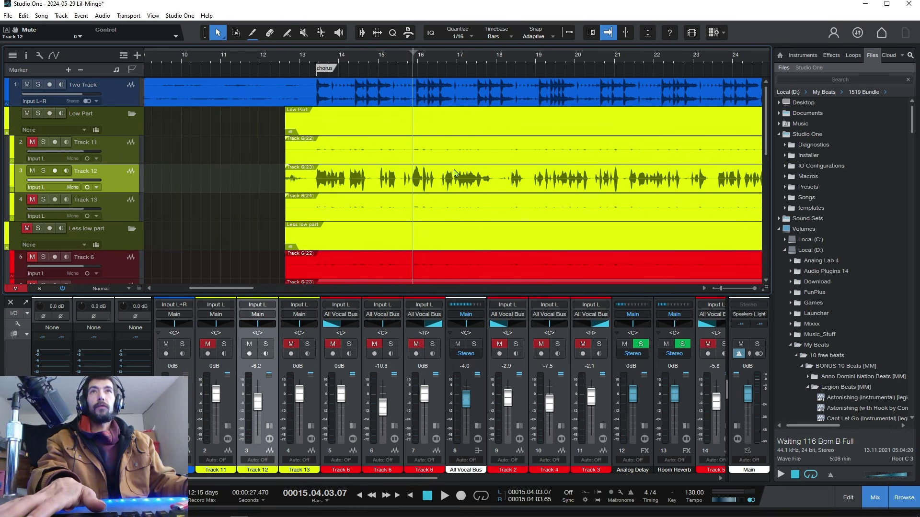
Reduce the waveform height, unmute Track 11 and Track 13, and play the complete Low Part group into the chorus
{"action": "left_click_drag", "start_coordinate": [459, 171], "coordinate": [437, 183]}
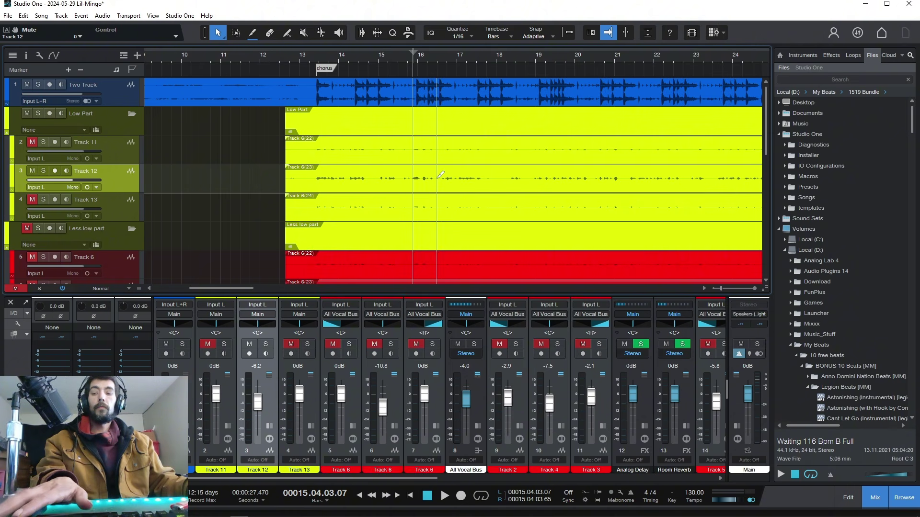
{"action": "left_click", "coordinate": [32, 142]}
{"action": "left_click", "coordinate": [32, 199]}
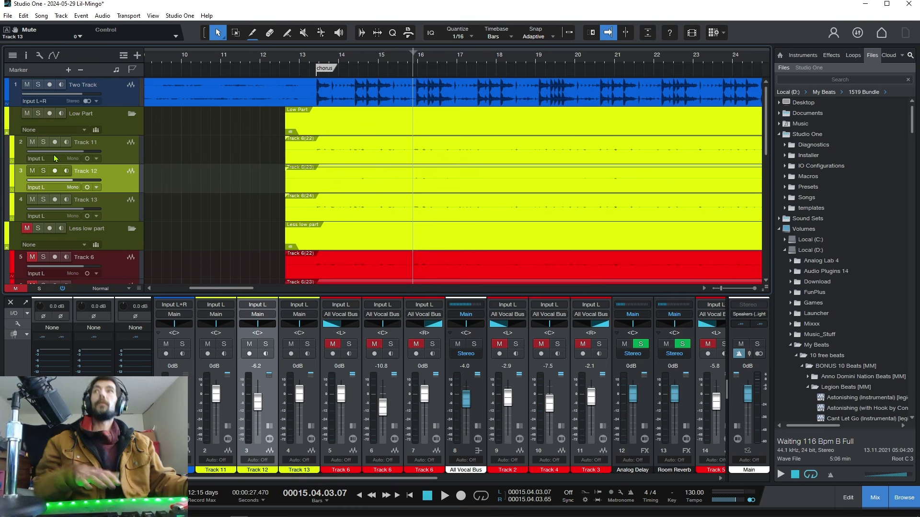
{"action": "left_click", "coordinate": [272, 59]}
{"action": "key", "text": "space"}
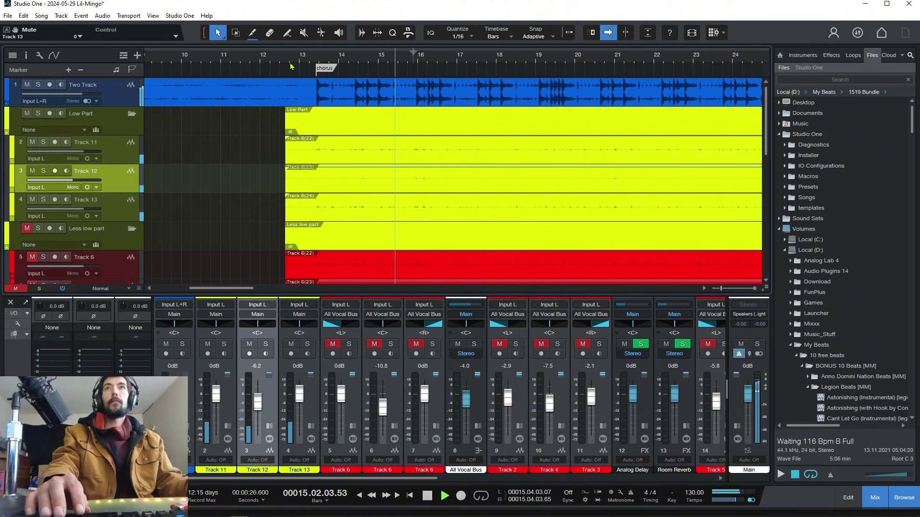
{"action": "key", "text": "space"}
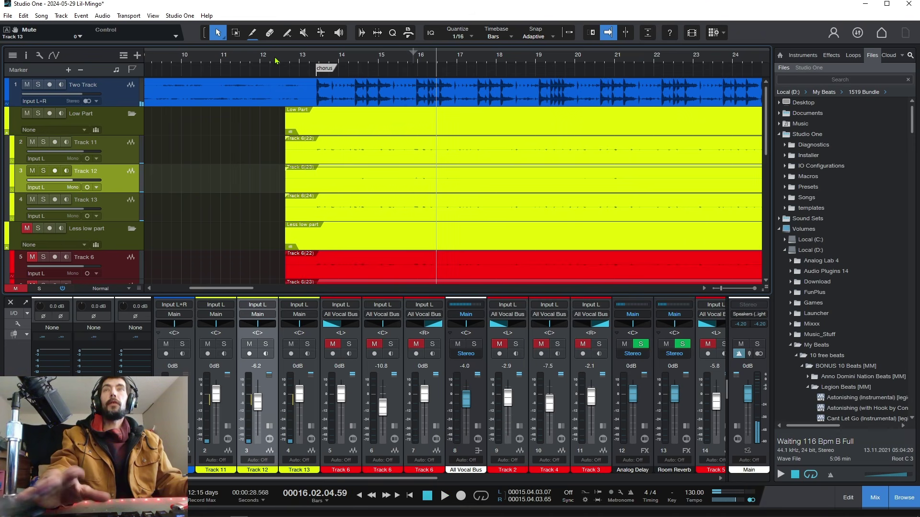
Collapse the Low Part folder track and expand it again
{"action": "scroll", "coordinate": [275, 60], "scroll_direction": "left", "scroll_amount": 2}
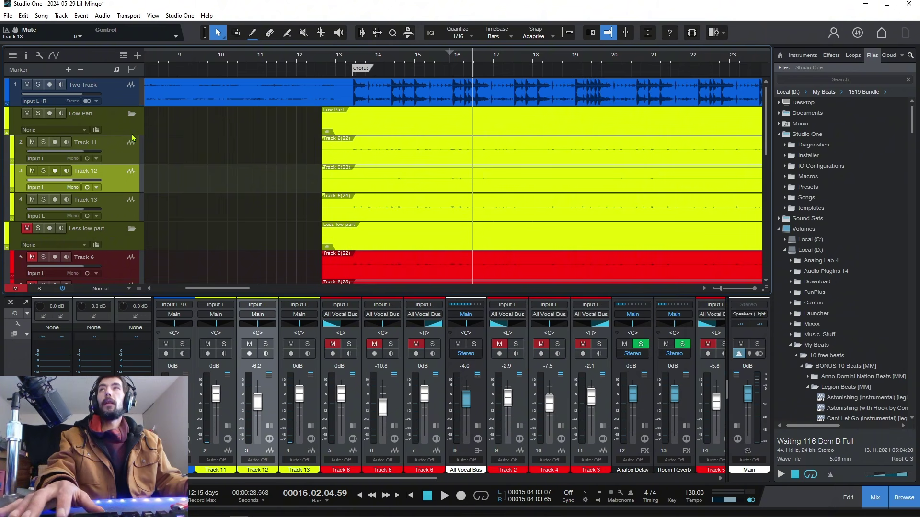
{"action": "left_click", "coordinate": [132, 114]}
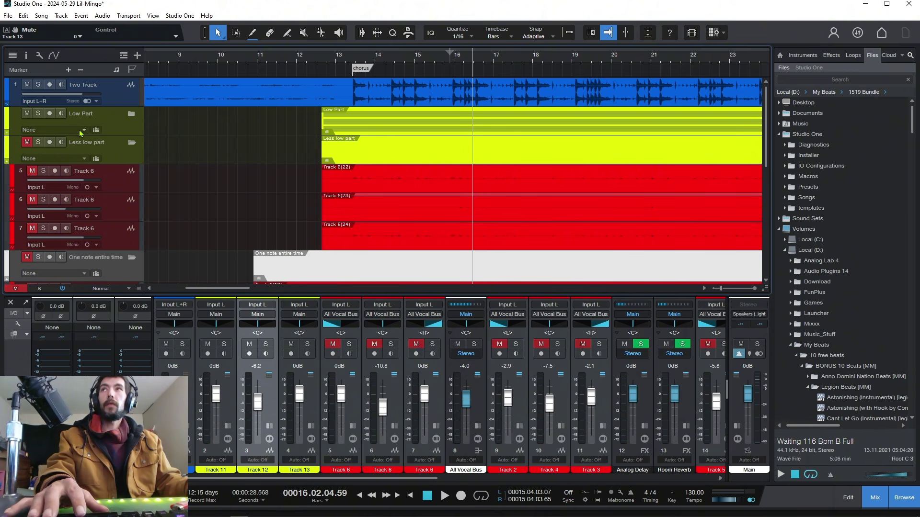
{"action": "left_click", "coordinate": [131, 117]}
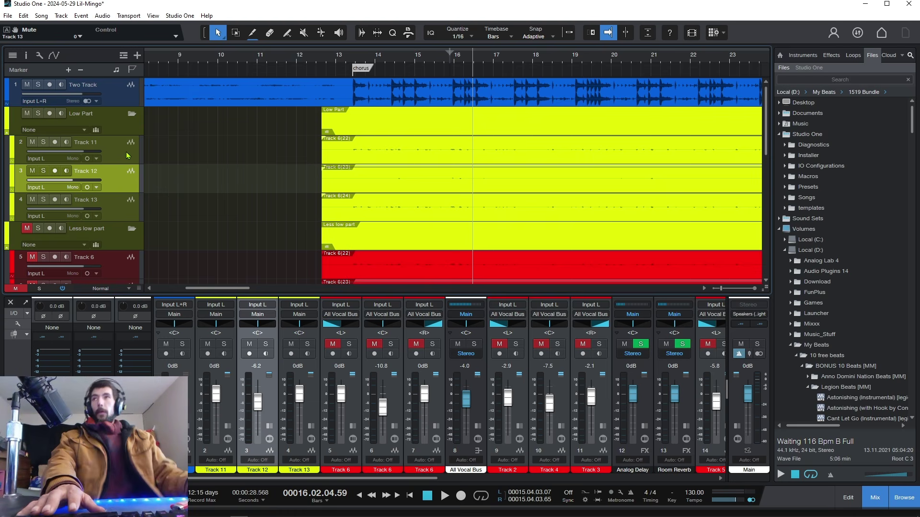
Select the chorus audio events on Tracks 11, 12 and 13 inside the Low Part folder
{"action": "scroll", "coordinate": [72, 143], "scroll_direction": "down", "scroll_amount": 5}
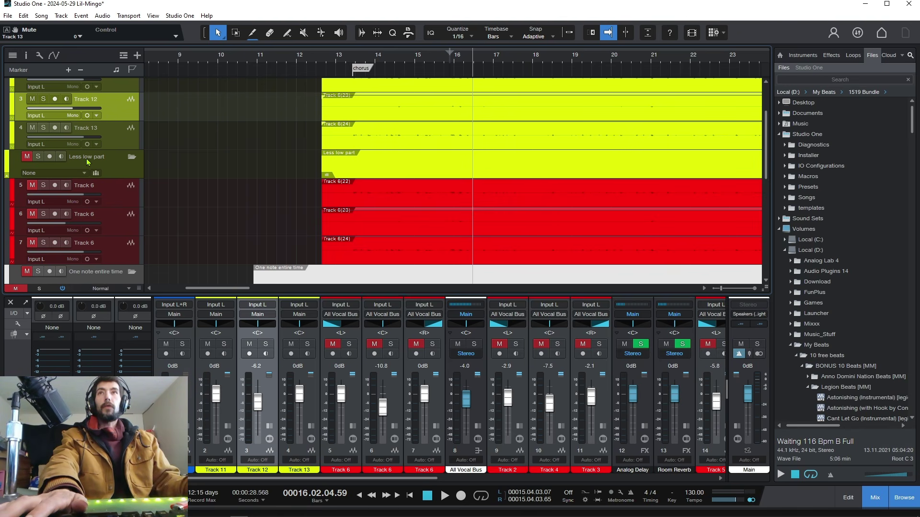
{"action": "scroll", "coordinate": [242, 148], "scroll_direction": "up", "scroll_amount": 3}
{"action": "left_click_drag", "start_coordinate": [274, 135], "coordinate": [388, 219]}
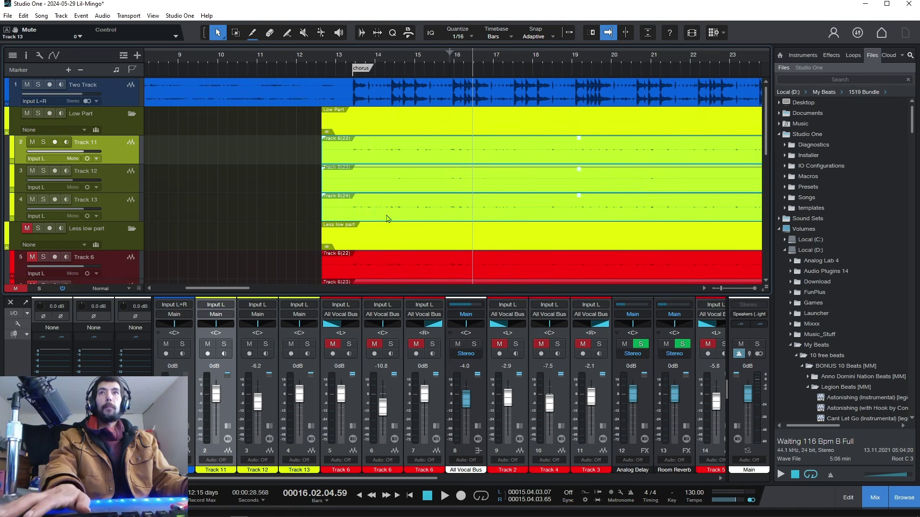
{"action": "scroll", "coordinate": [397, 219], "scroll_direction": "down", "scroll_amount": 4}
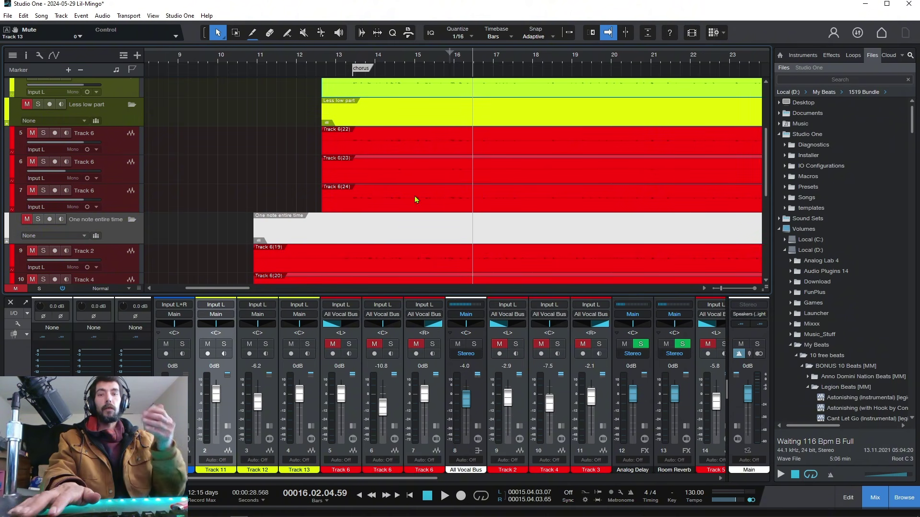
{"action": "scroll", "coordinate": [415, 197], "scroll_direction": "up", "scroll_amount": 2}
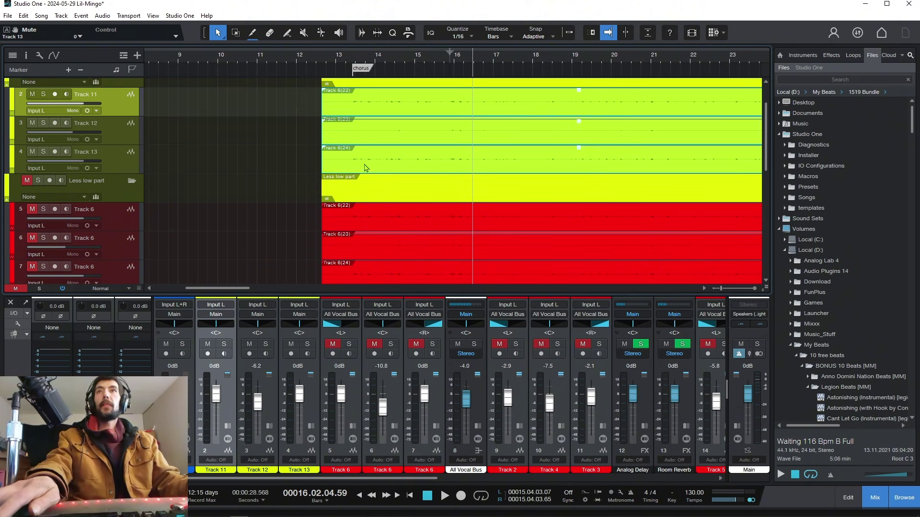
Unmute the Less low part folder and play its tracks together with the Low Part tracks into the chorus
{"action": "left_click", "coordinate": [27, 181]}
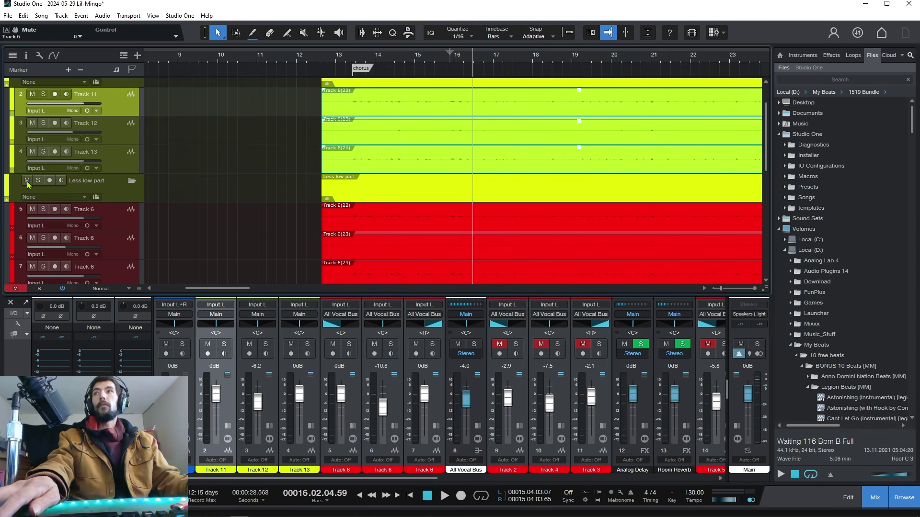
{"action": "scroll", "coordinate": [310, 99], "scroll_direction": "down", "scroll_amount": 1}
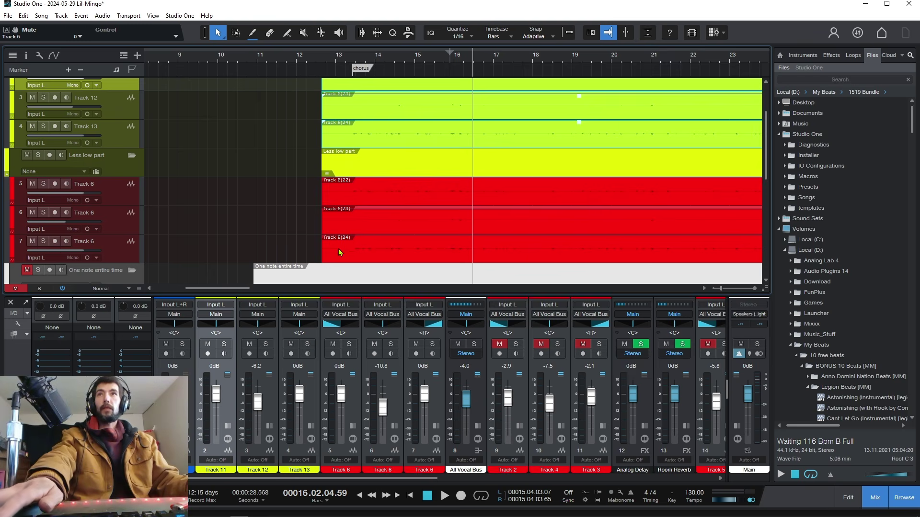
{"action": "left_click", "coordinate": [307, 58]}
{"action": "key", "text": "space"}
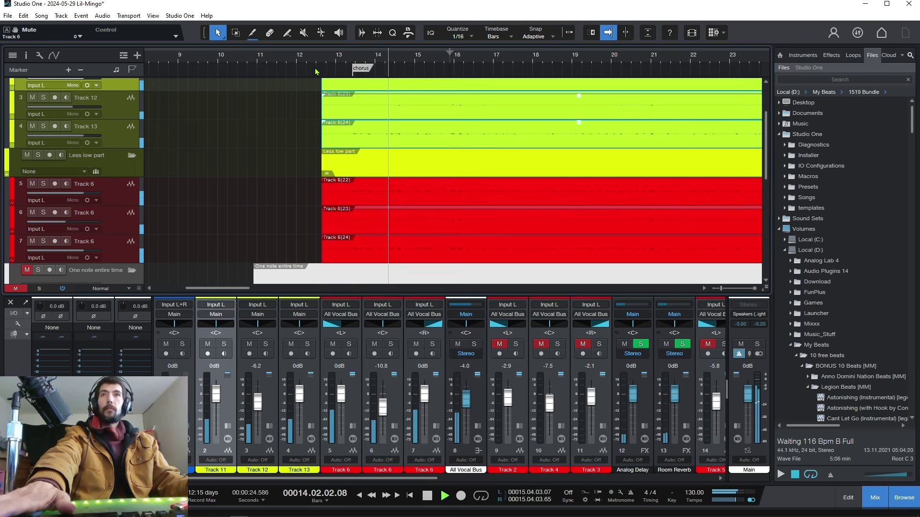
{"action": "key", "text": "space"}
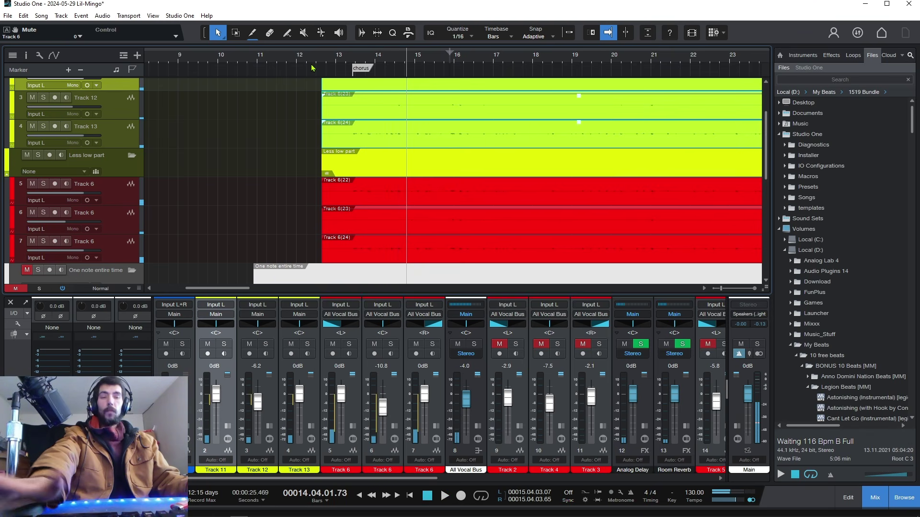
{"action": "scroll", "coordinate": [287, 120], "scroll_direction": "down", "scroll_amount": 3}
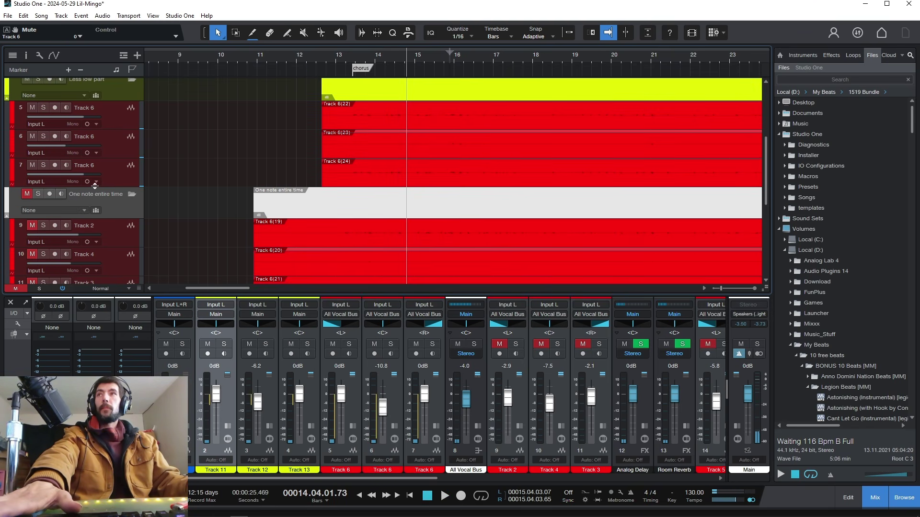
Unmute the One note entire time folder and play it with the lower vocal layers into the chorus
{"action": "left_click", "coordinate": [27, 194]}
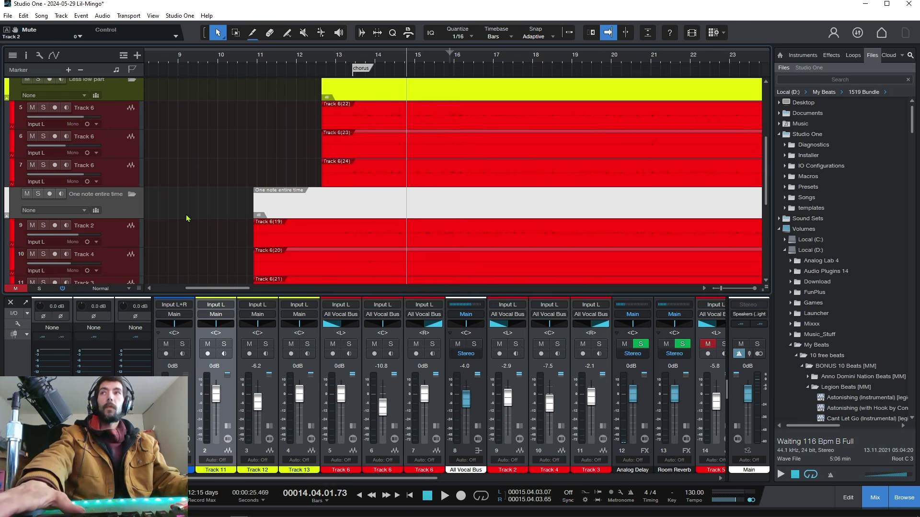
{"action": "left_click", "coordinate": [243, 64]}
{"action": "key", "text": "space"}
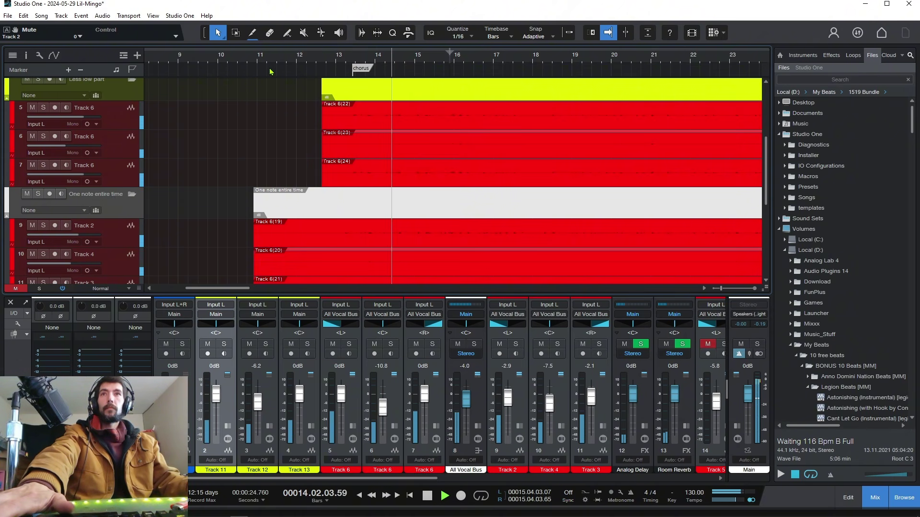
{"action": "key", "text": "space"}
Unmute the Very High Harmony folder and play the combined vocal layers from just before the chorus
{"action": "scroll", "coordinate": [275, 144], "scroll_direction": "down", "scroll_amount": 4}
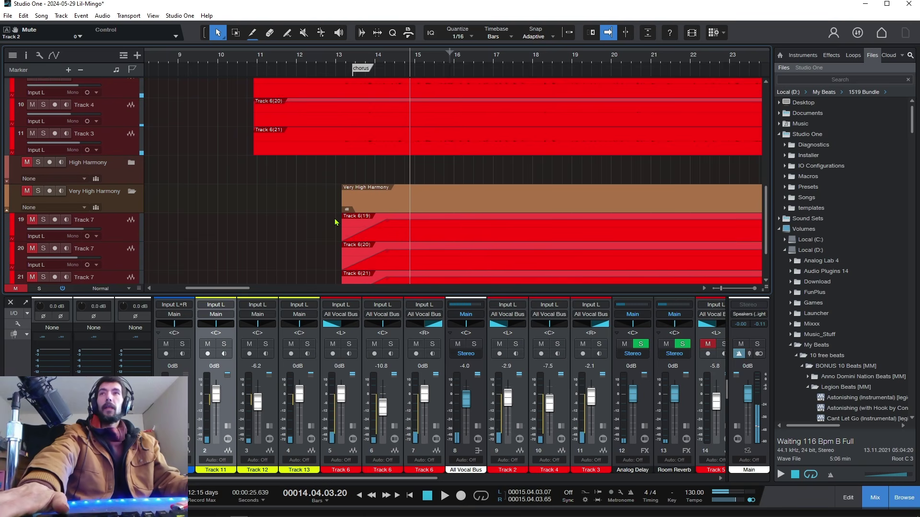
{"action": "left_click", "coordinate": [27, 190]}
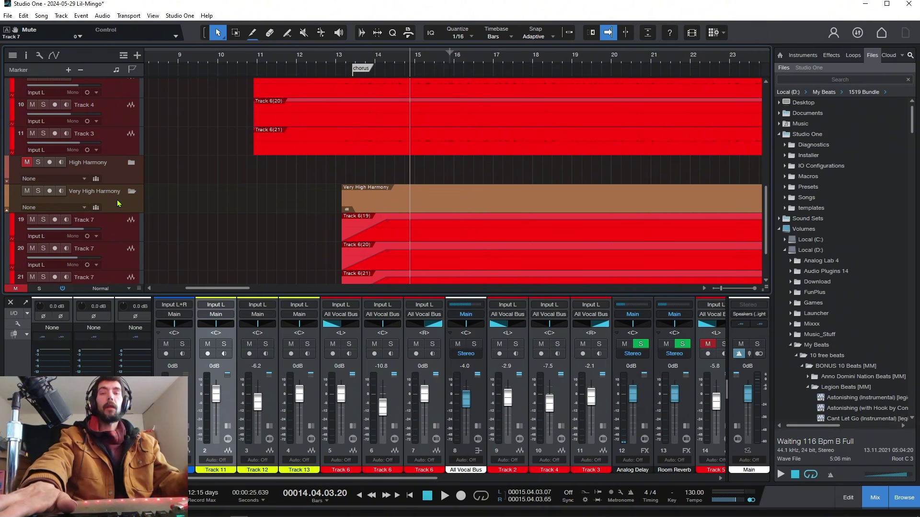
{"action": "left_click", "coordinate": [320, 62]}
{"action": "key", "text": "space"}
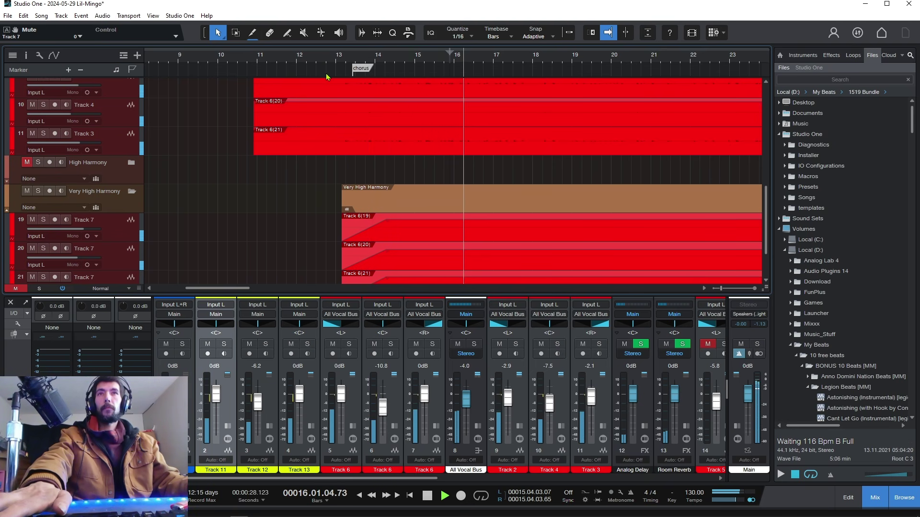
{"action": "key", "text": "space"}
Solo the Very High Harmony folder, play it on its own through the start of the chorus, and turn the solo off
{"action": "key", "text": "s"}
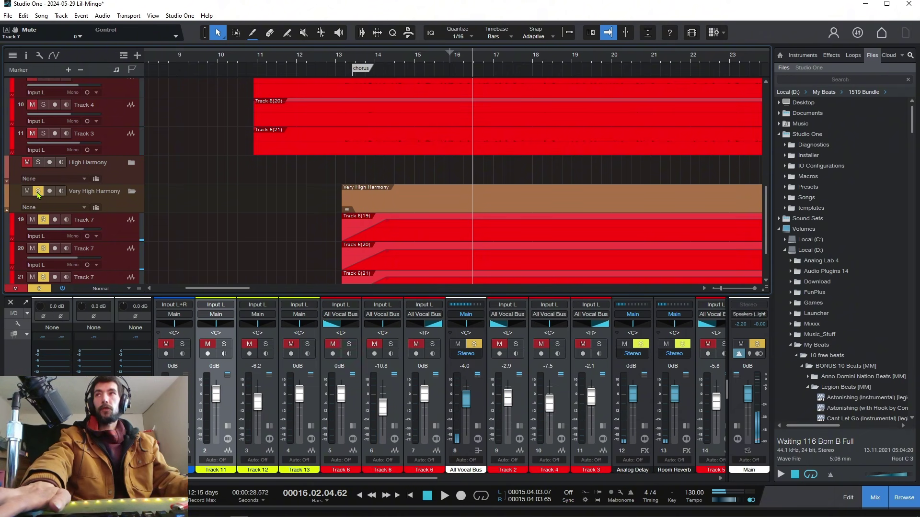
{"action": "left_click", "coordinate": [333, 61]}
{"action": "key", "text": "space"}
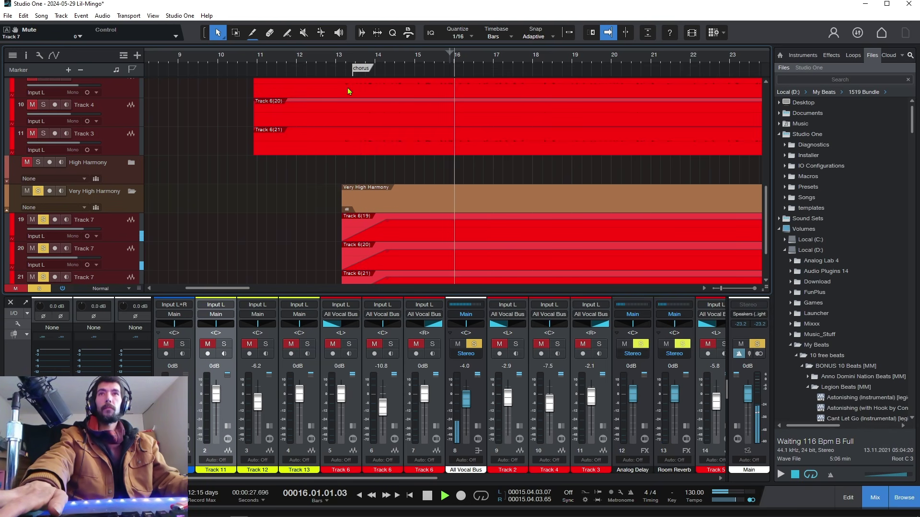
{"action": "key", "text": "space"}
{"action": "left_click", "coordinate": [38, 192]}
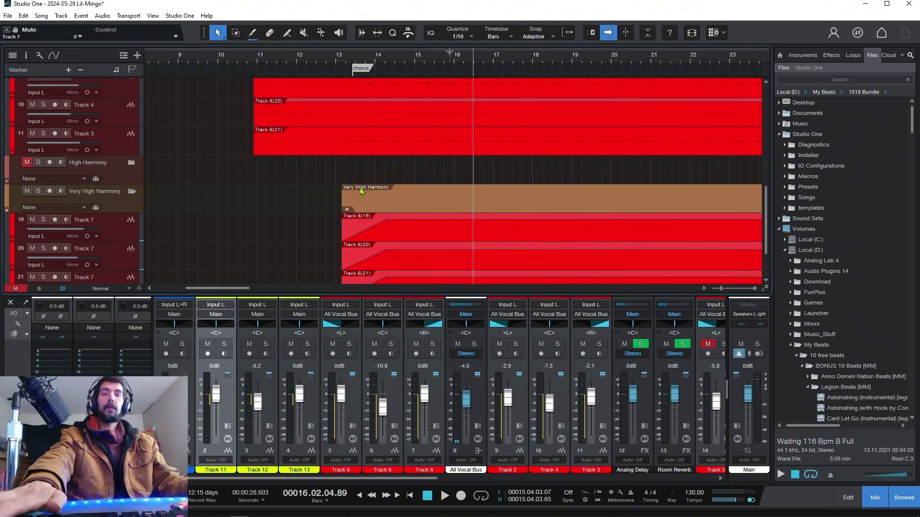
Unmute the High Harmony folder track
{"action": "scroll", "coordinate": [360, 190], "scroll_direction": "down", "scroll_amount": 3}
{"action": "scroll", "coordinate": [107, 235], "scroll_direction": "up", "scroll_amount": 3}
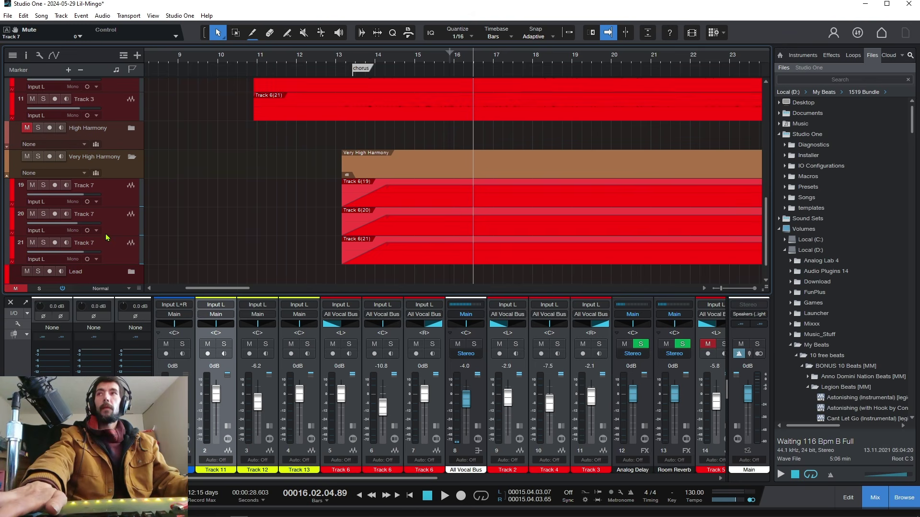
{"action": "scroll", "coordinate": [110, 230], "scroll_direction": "up", "scroll_amount": 1}
{"action": "left_click", "coordinate": [27, 186]}
{"action": "scroll", "coordinate": [182, 234], "scroll_direction": "up", "scroll_amount": 8}
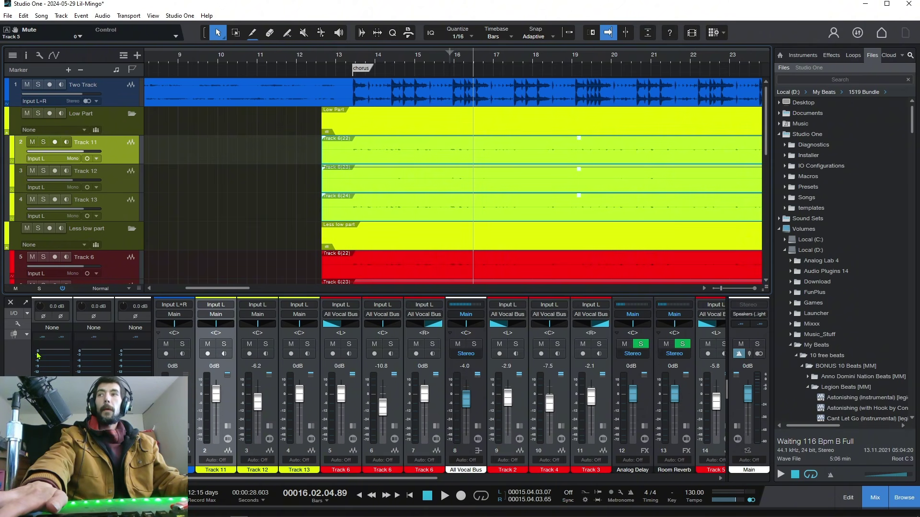
Enlarge the mix console to reveal the inserts and inspect the vocal tracks' Compressor, Pro EQ and Gate settings
{"action": "double_click", "coordinate": [221, 298]}
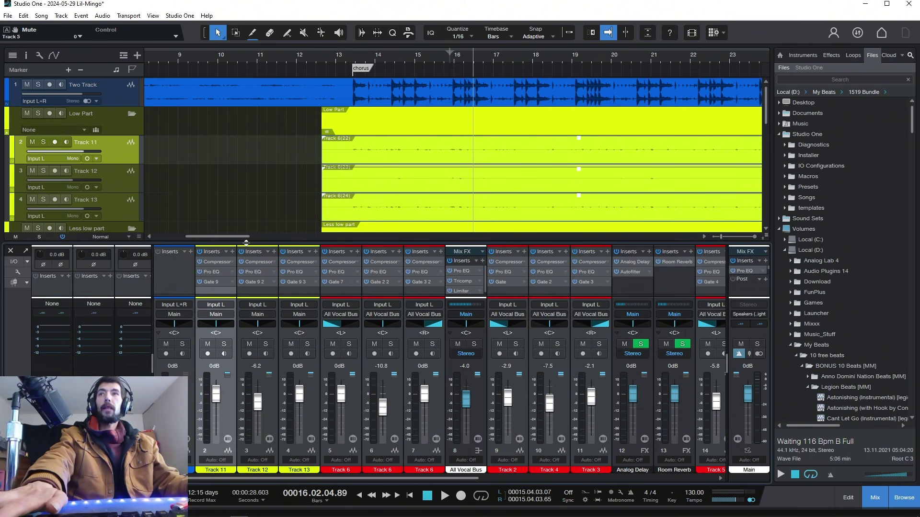
{"action": "left_click_drag", "start_coordinate": [246, 242], "coordinate": [250, 144]}
{"action": "left_click", "coordinate": [248, 163]}
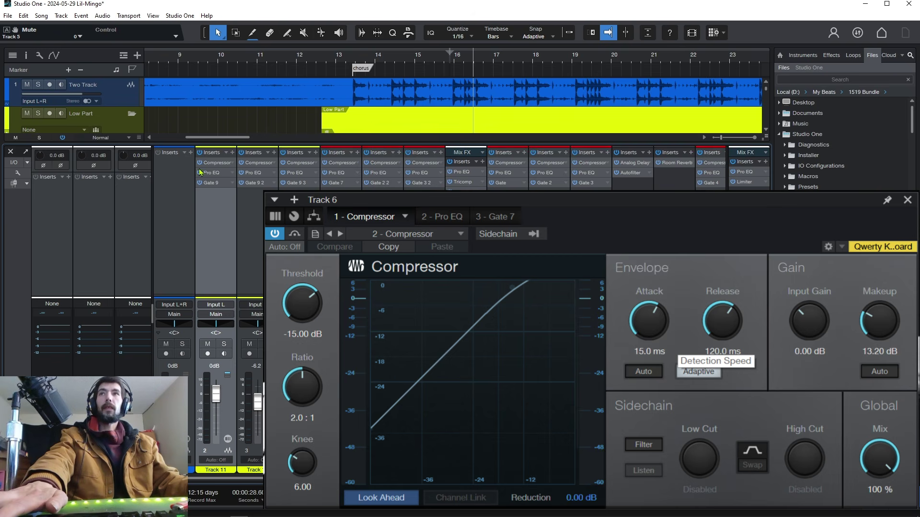
{"action": "left_click", "coordinate": [294, 173]}
{"action": "left_click", "coordinate": [300, 185]}
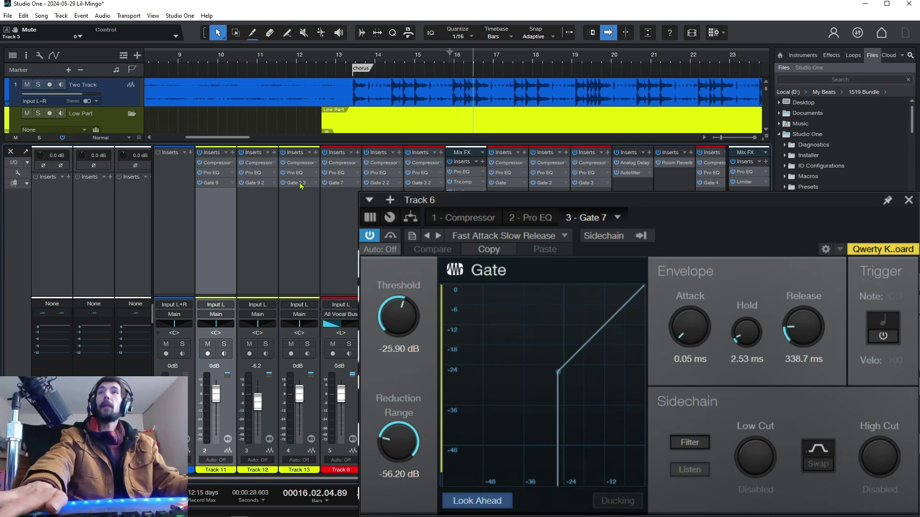
{"action": "left_click", "coordinate": [296, 187]}
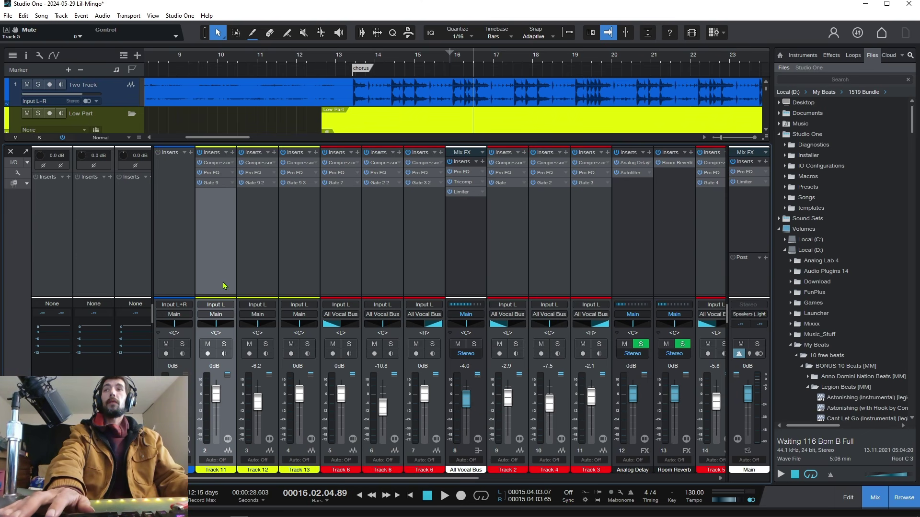
Reveal the sends section in the mix console and inspect the Room Reverb and Analog Delay sends on the first Track 6 channel
{"action": "left_click_drag", "start_coordinate": [225, 292], "coordinate": [225, 233]}
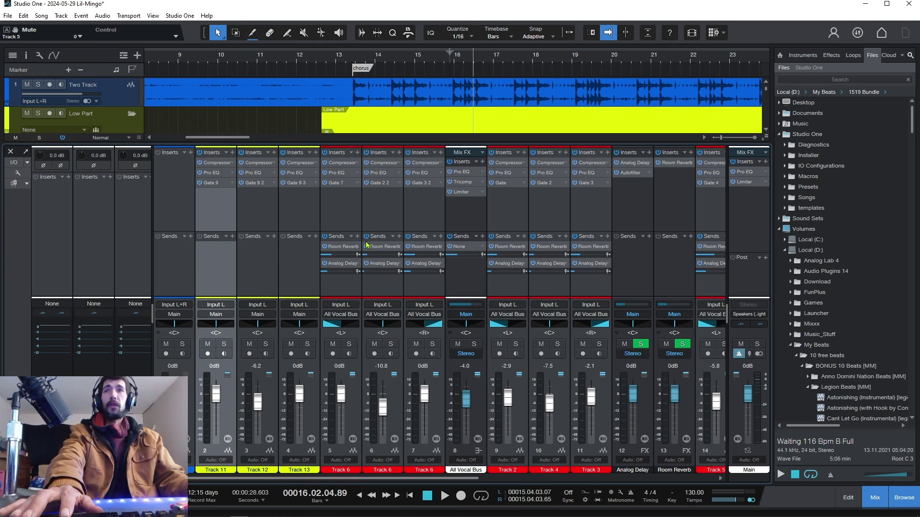
{"action": "left_click", "coordinate": [345, 248]}
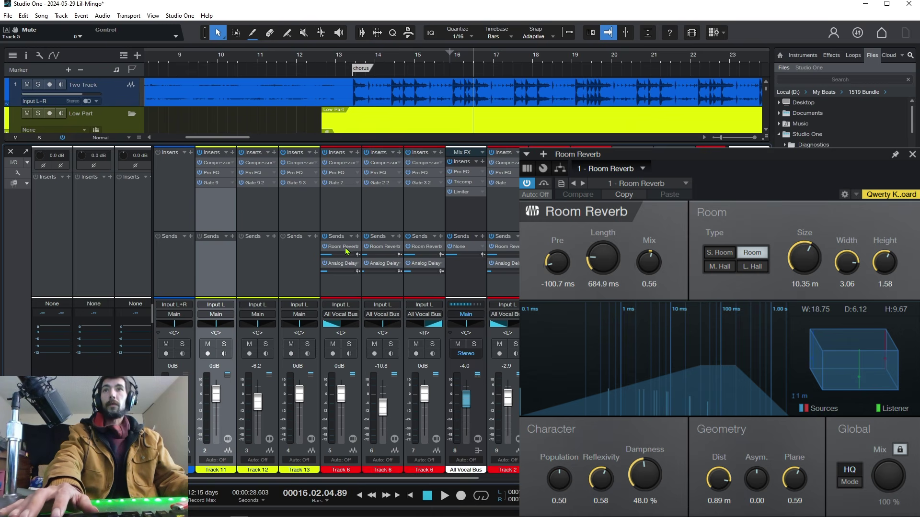
{"action": "left_click", "coordinate": [334, 264]}
{"action": "left_click", "coordinate": [348, 265]}
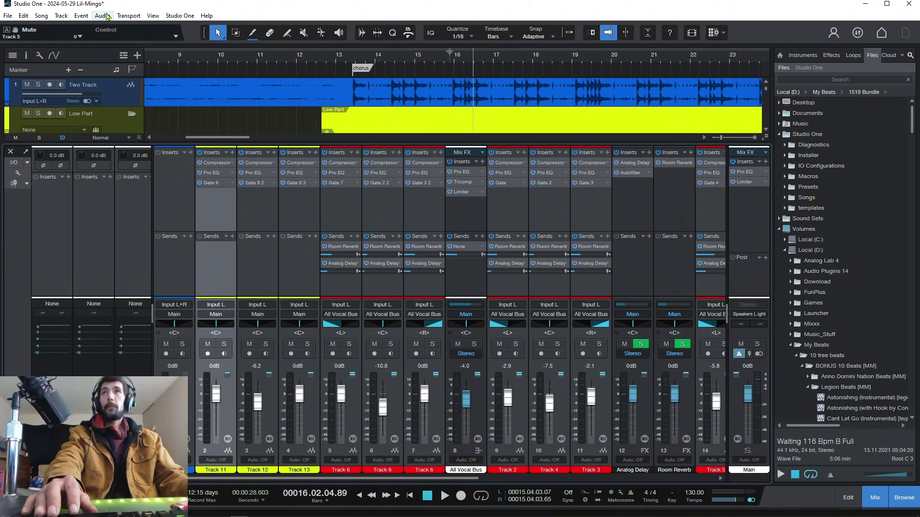
Hide the mix console and play all unmuted vocal layers from about bar 11 into the chorus
{"action": "key", "text": "z"}
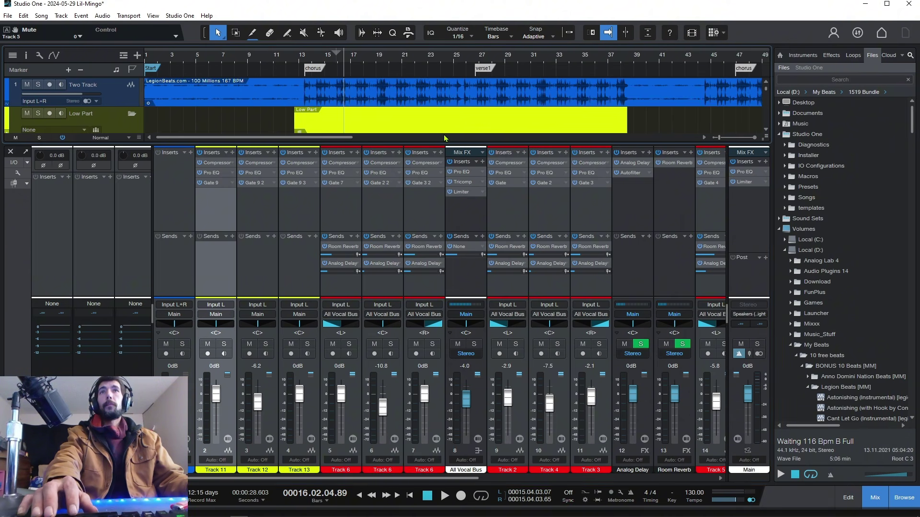
{"action": "left_click", "coordinate": [873, 494]}
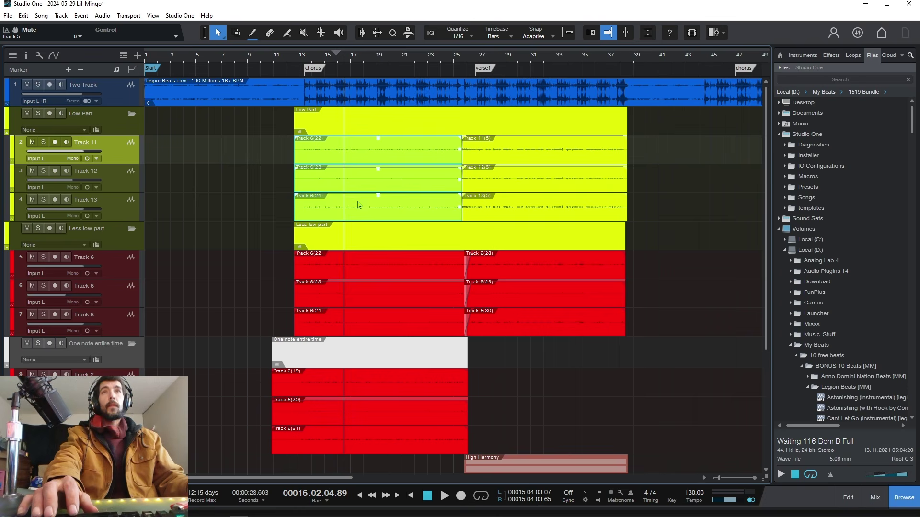
{"action": "left_click", "coordinate": [274, 65]}
{"action": "key", "text": "space"}
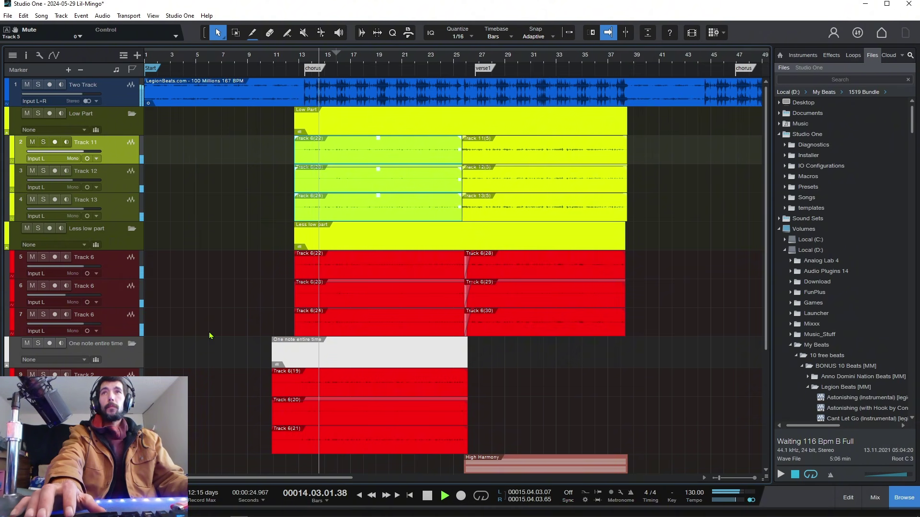
{"action": "key", "text": "space"}
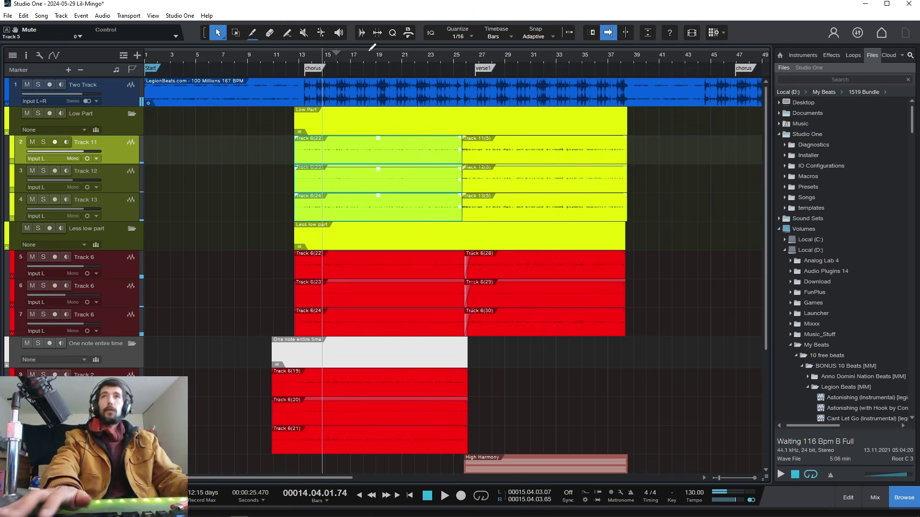
Play from about bar 12 and split the Low Part events on Tracks 11, 12 and 13 at about bars 16.4 and 19.5
{"action": "scroll", "coordinate": [369, 61], "scroll_direction": "up", "scroll_amount": 3}
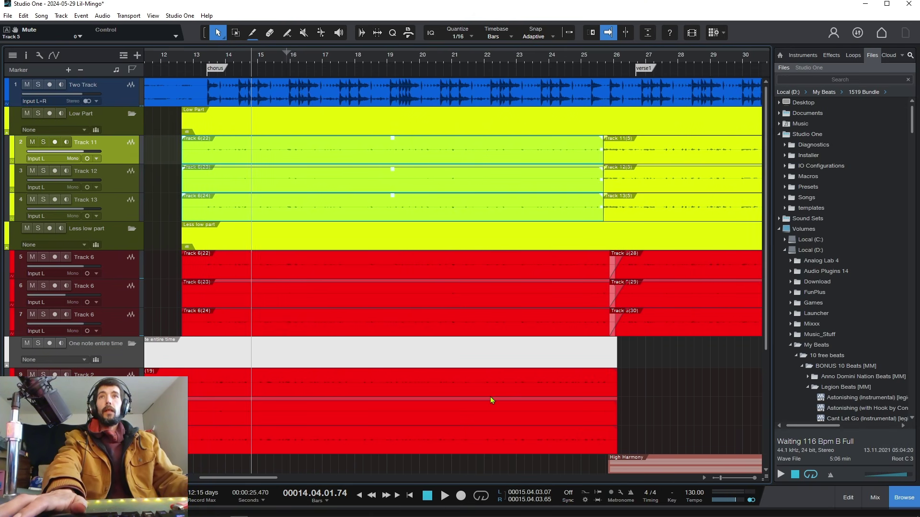
{"action": "scroll", "coordinate": [212, 57], "scroll_direction": "left", "scroll_amount": 1}
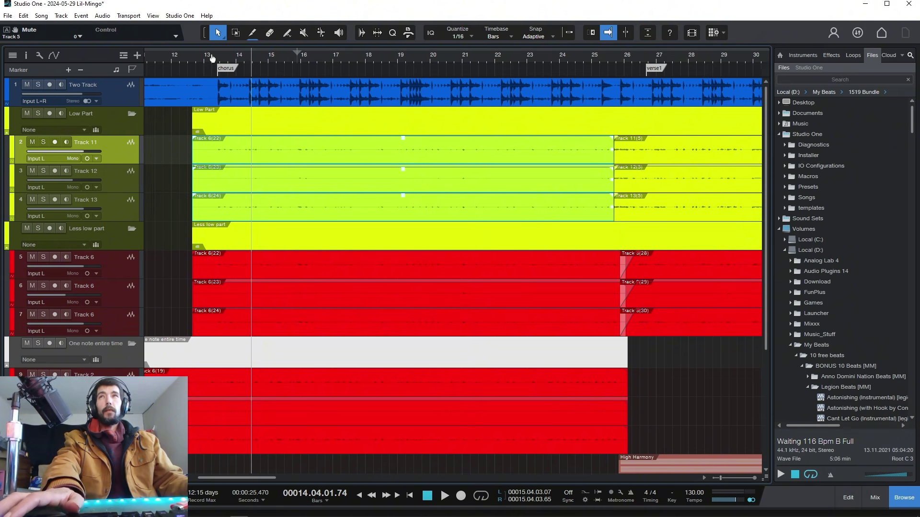
{"action": "scroll", "coordinate": [212, 58], "scroll_direction": "up", "scroll_amount": 1}
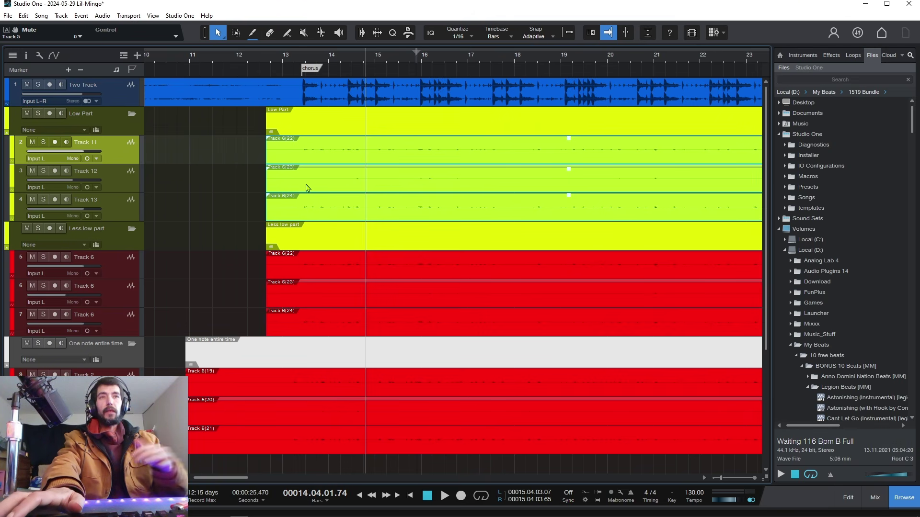
{"action": "left_click", "coordinate": [251, 61]}
{"action": "key", "text": "space"}
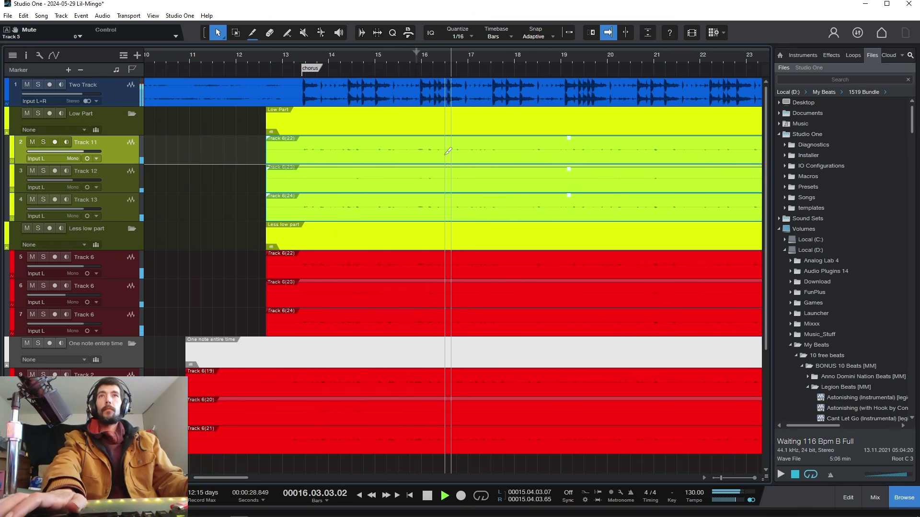
{"action": "left_click", "coordinate": [441, 159], "text": "alt"}
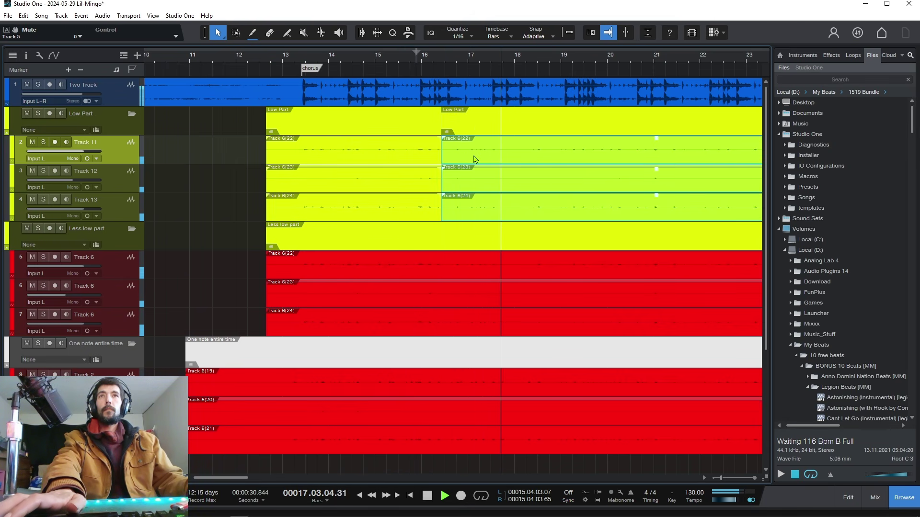
{"action": "left_click", "coordinate": [586, 158], "text": "alt"}
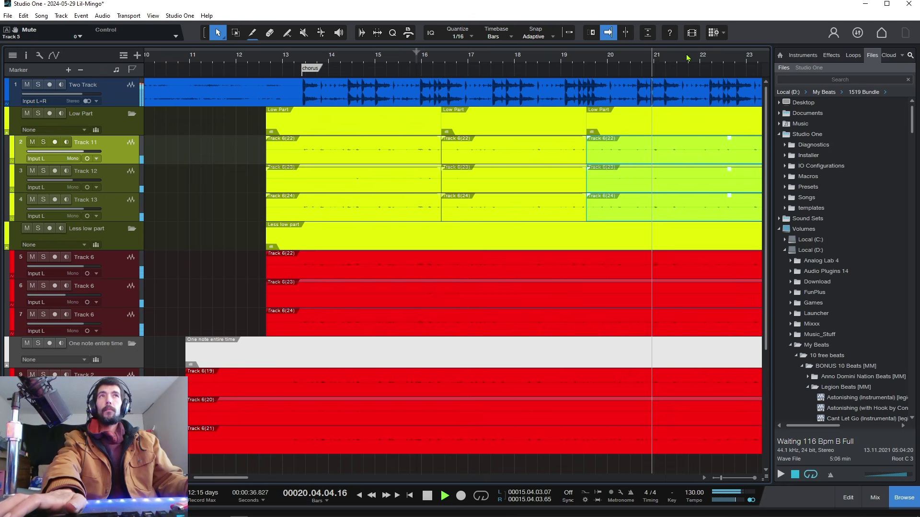
Split the Low Part events at about bar 22.6 and extend the last chorus section's end to about bar 25 beat 4
{"action": "left_click_drag", "start_coordinate": [644, 58], "coordinate": [467, 56]}
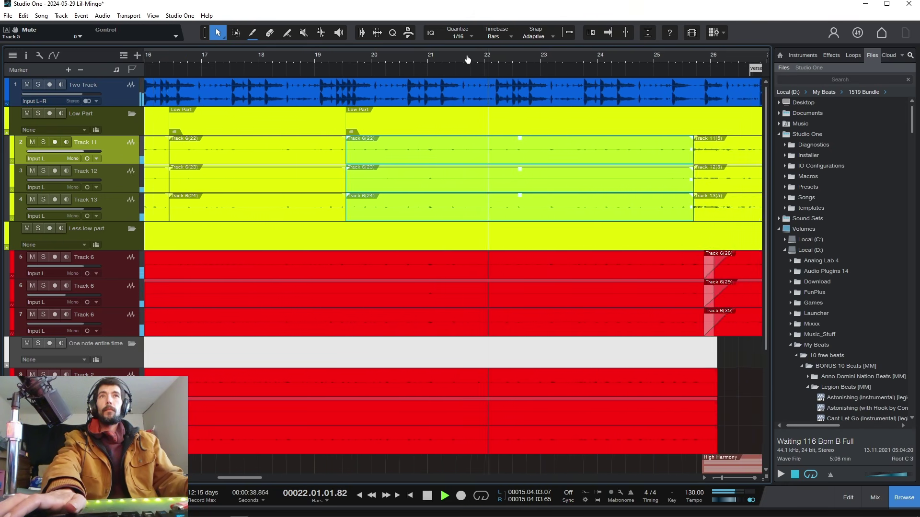
{"action": "left_click", "coordinate": [501, 148], "text": "alt"}
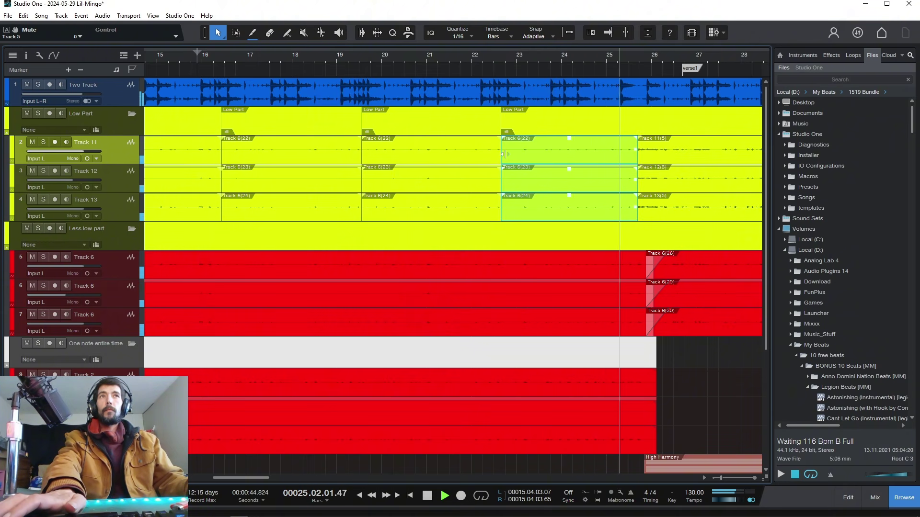
{"action": "key", "text": "f"}
{"action": "key", "text": "space"}
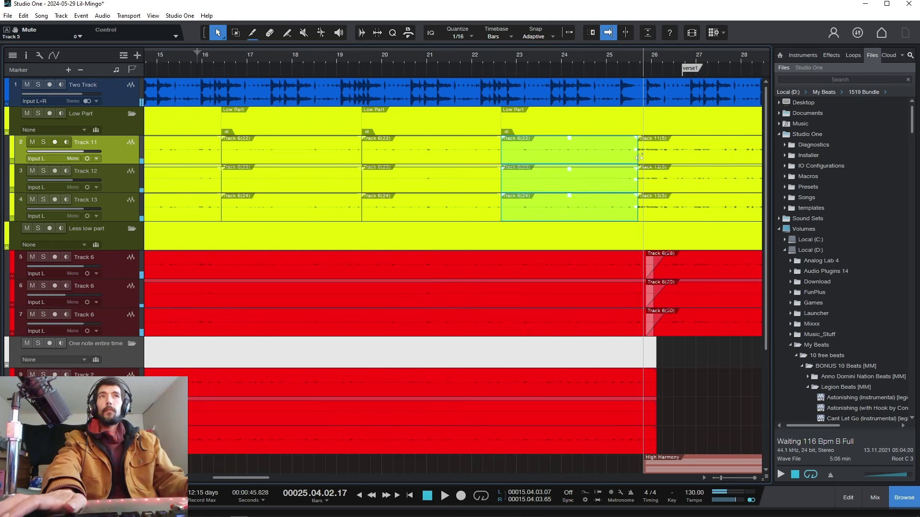
{"action": "left_click_drag", "start_coordinate": [639, 157], "coordinate": [643, 155]}
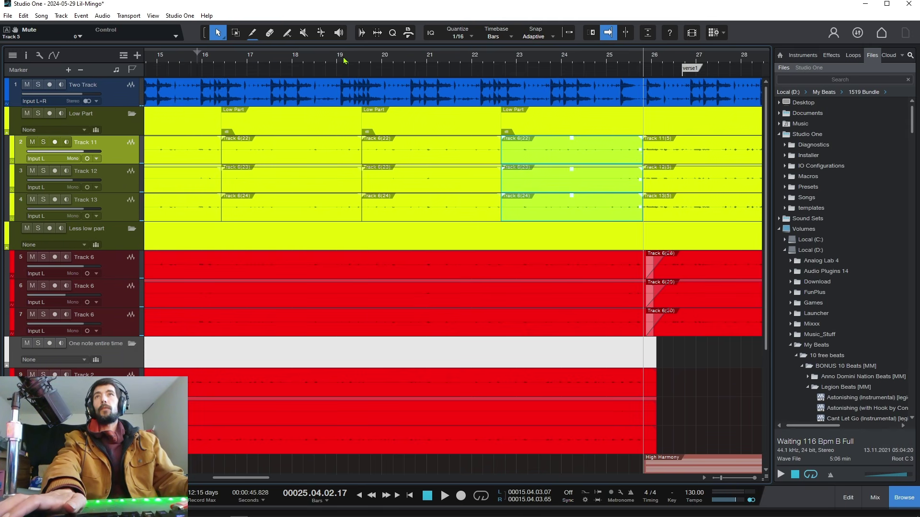
Select the first chorus section of the Low Part events on Tracks 11, 12 and 13 and raise its event volume
{"action": "left_click_drag", "start_coordinate": [347, 58], "coordinate": [438, 41]}
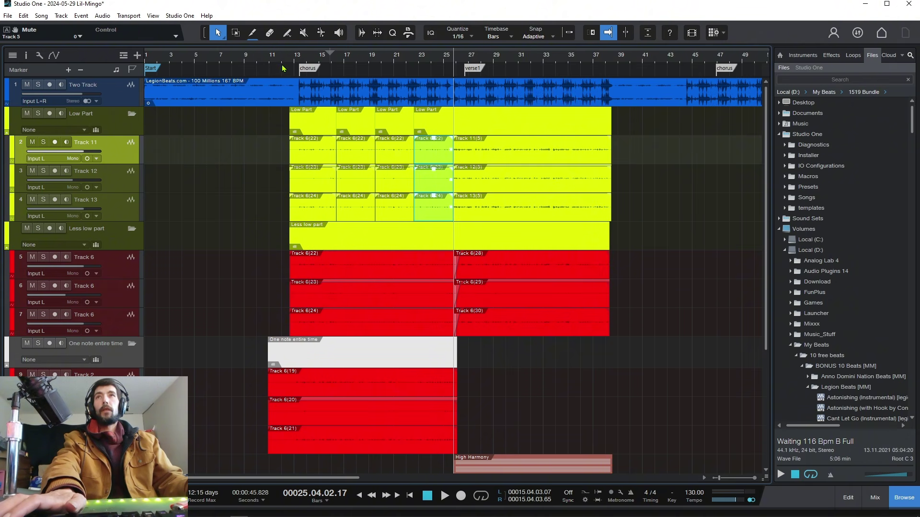
{"action": "left_click_drag", "start_coordinate": [289, 63], "coordinate": [309, 92]}
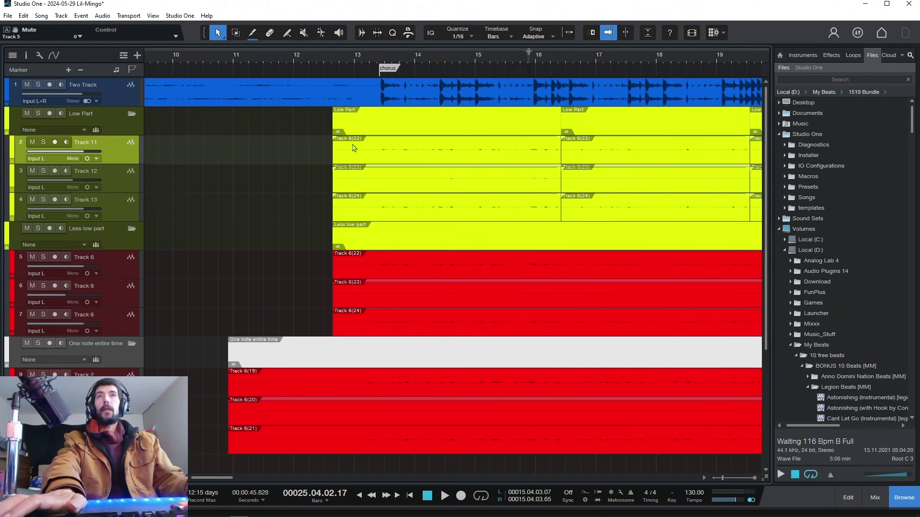
{"action": "left_click_drag", "start_coordinate": [344, 187], "coordinate": [351, 199]}
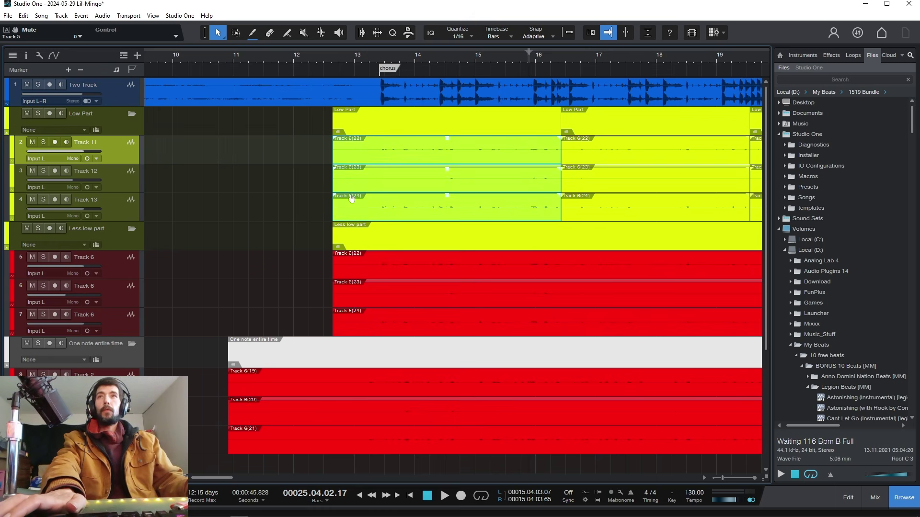
{"action": "left_click_drag", "start_coordinate": [450, 202], "coordinate": [459, 196]}
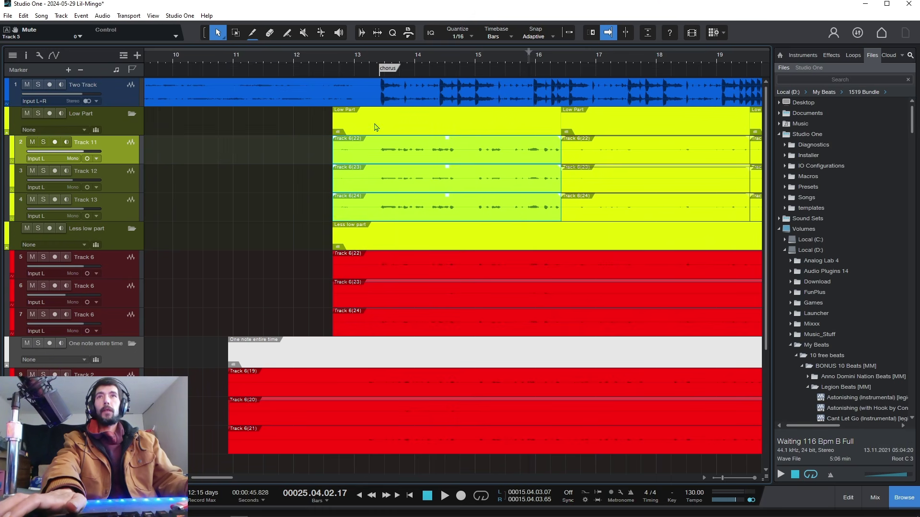
Play all layers into the chorus from about bar 12.6, and solo the Two Track and the Low Part folder for another playback
{"action": "left_click", "coordinate": [333, 60]}
{"action": "key", "text": "space"}
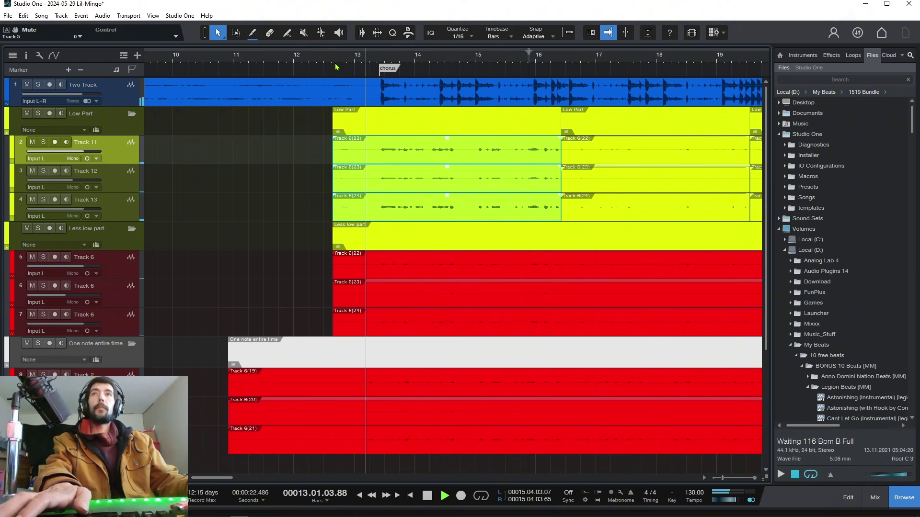
{"action": "key", "text": "space"}
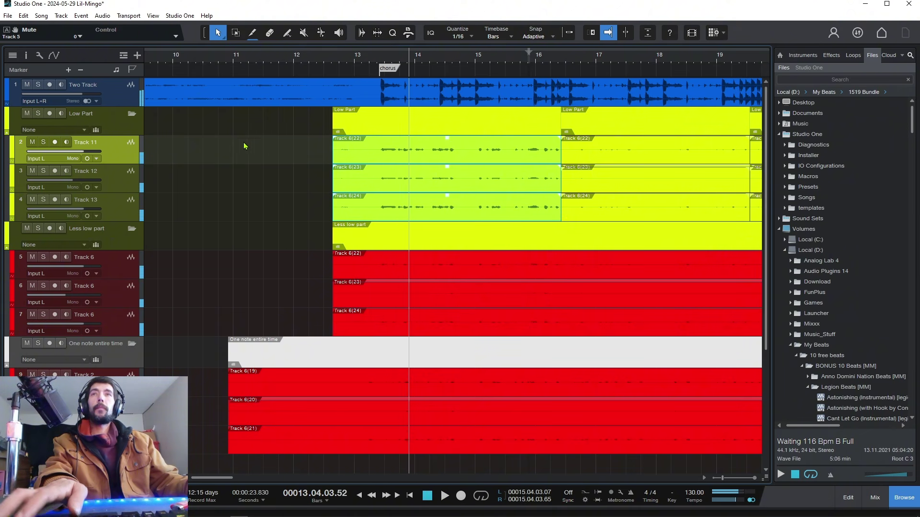
{"action": "left_click", "coordinate": [38, 115]}
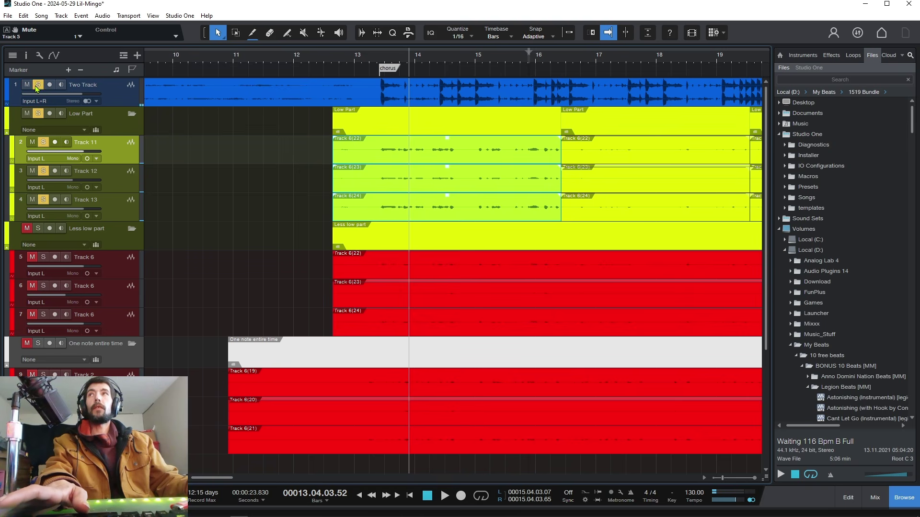
{"action": "key", "text": "space"}
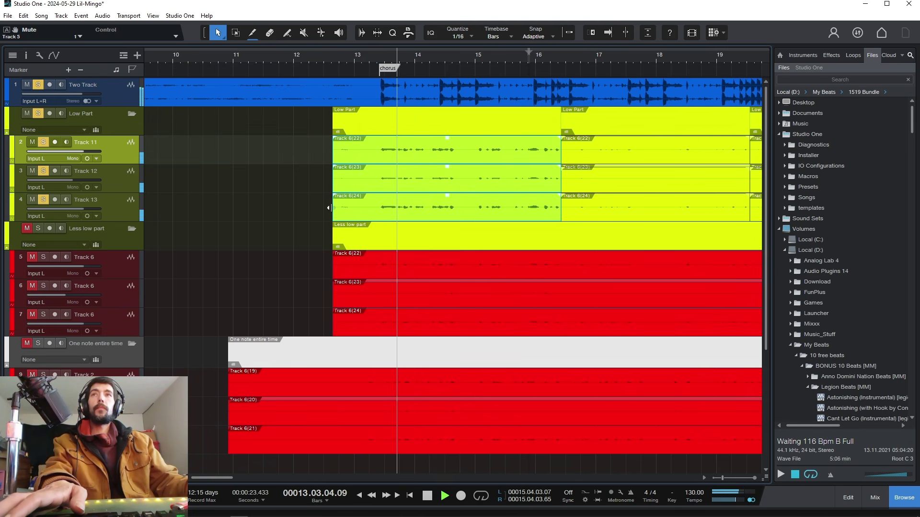
Trim the start of the first Low Part section to just before the chorus marker, add a short fade-in, and play it back
{"action": "left_click_drag", "start_coordinate": [329, 208], "coordinate": [376, 208]}
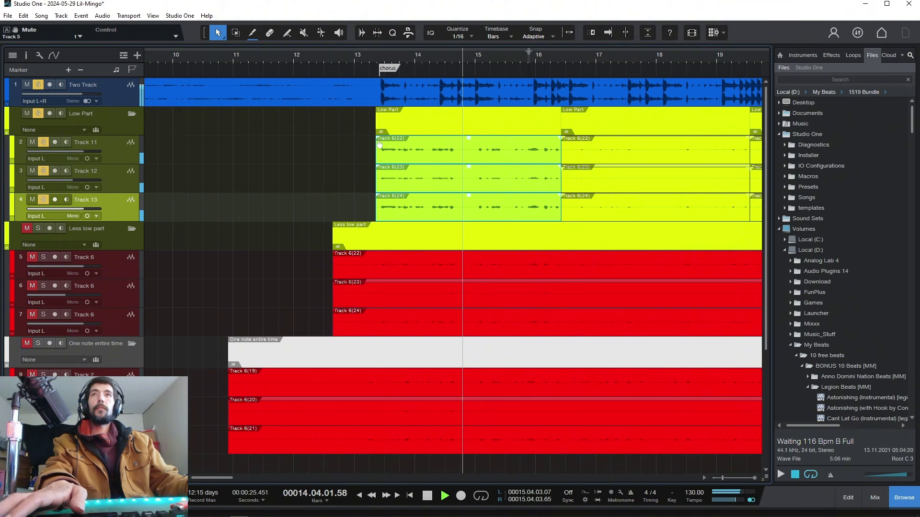
{"action": "left_click_drag", "start_coordinate": [378, 144], "coordinate": [383, 144]}
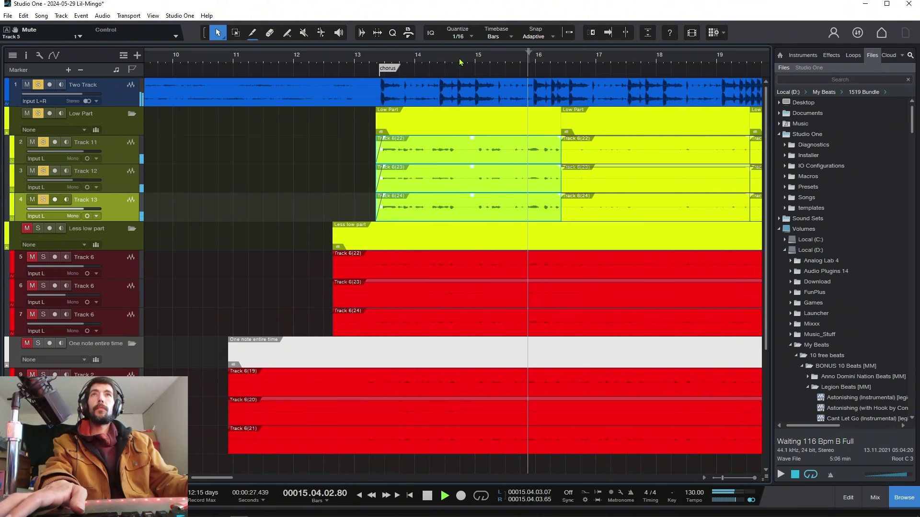
{"action": "key", "text": "f"}
{"action": "key", "text": "space"}
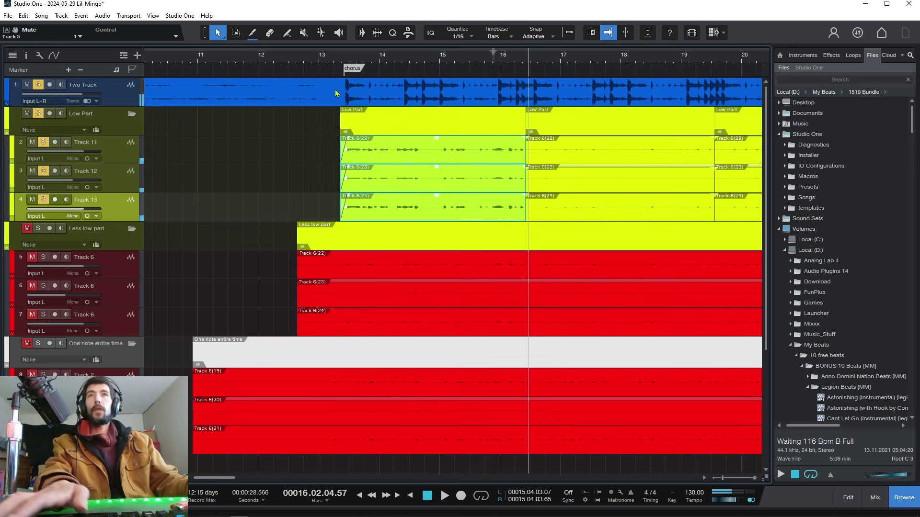
{"action": "left_click", "coordinate": [324, 57]}
{"action": "key", "text": "space"}
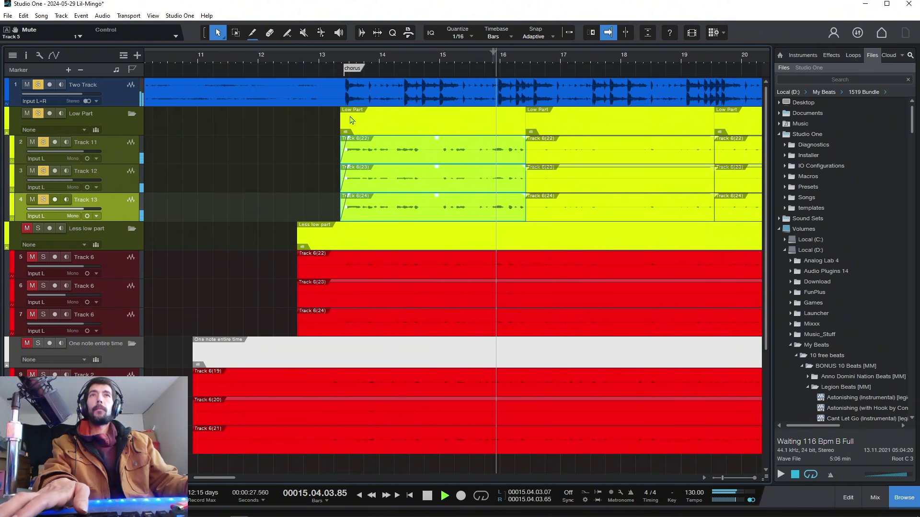
{"action": "key", "text": "space"}
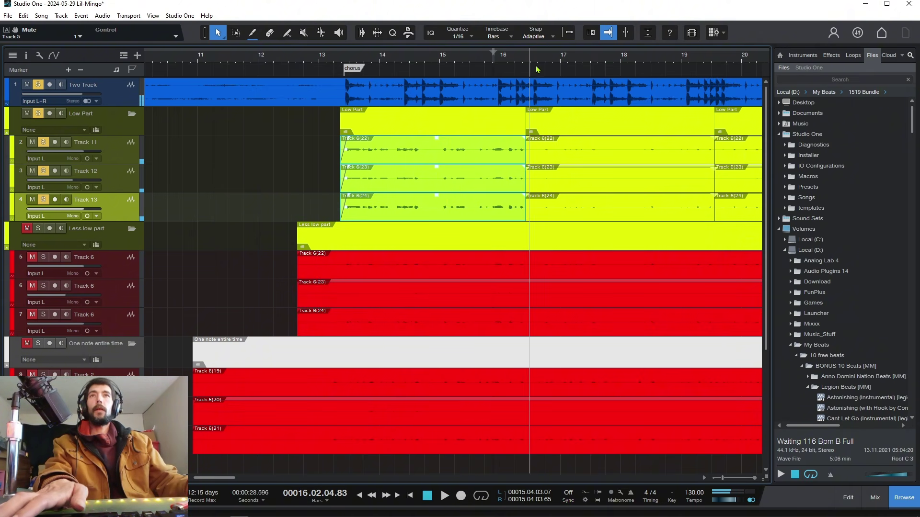
Raise the event volume of the second Low Part section, about bars 16.4 to 19.5, on Tracks 11, 12 and 13
{"action": "left_click_drag", "start_coordinate": [560, 56], "coordinate": [348, 70]}
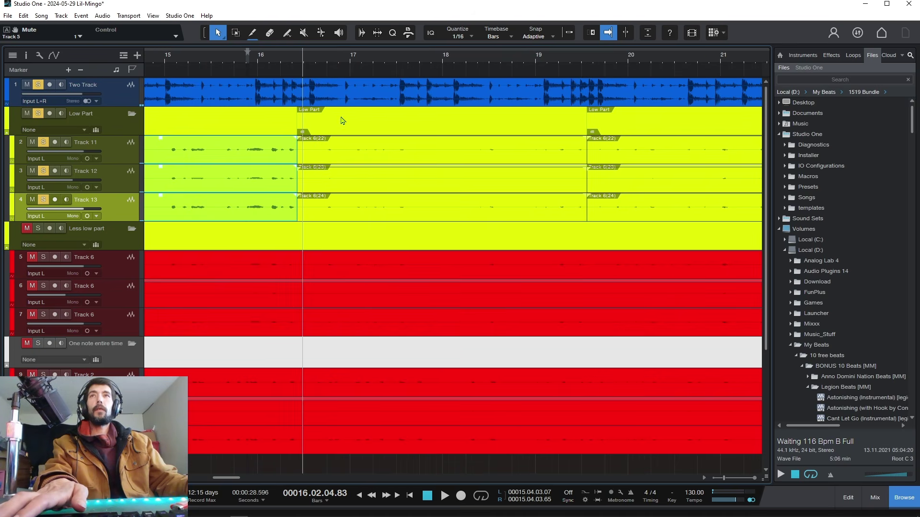
{"action": "left_click", "coordinate": [343, 132]}
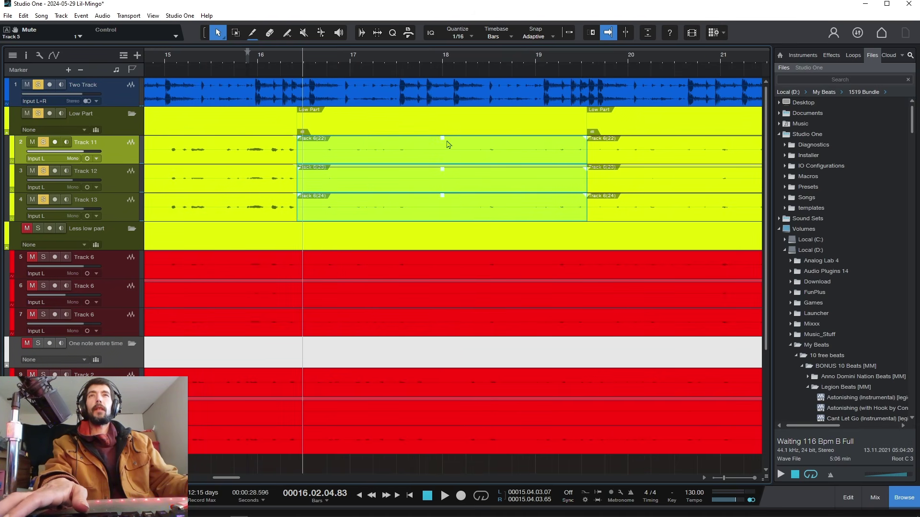
{"action": "left_click_drag", "start_coordinate": [446, 144], "coordinate": [464, 137]}
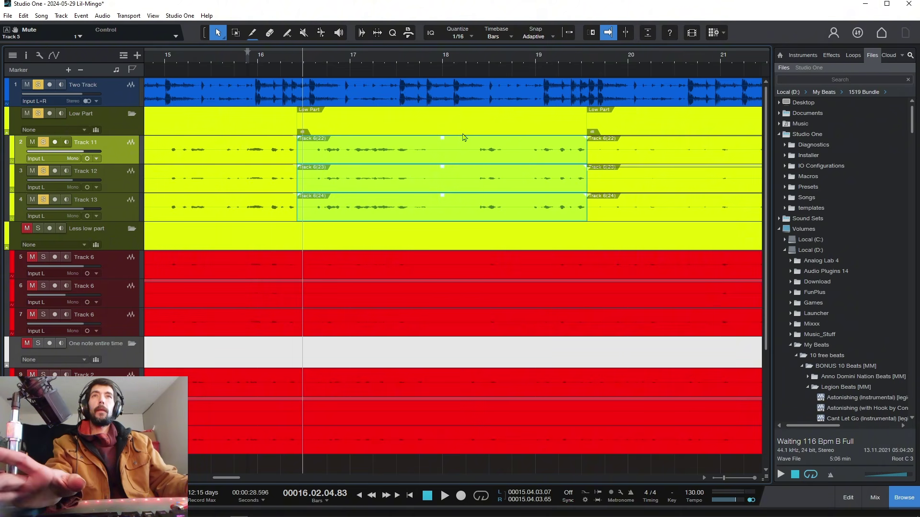
Play the second Low Part section repeatedly from about bars 16.3 and 16.8, listening for where the vocal phrase ends
{"action": "left_click", "coordinate": [288, 64]}
{"action": "key", "text": "space"}
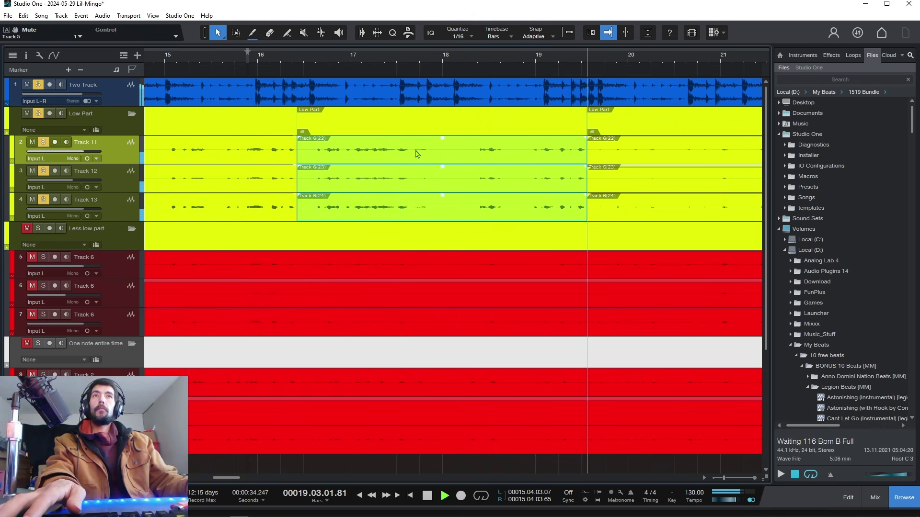
{"action": "key", "text": "space"}
{"action": "left_click", "coordinate": [289, 58]}
{"action": "key", "text": "space"}
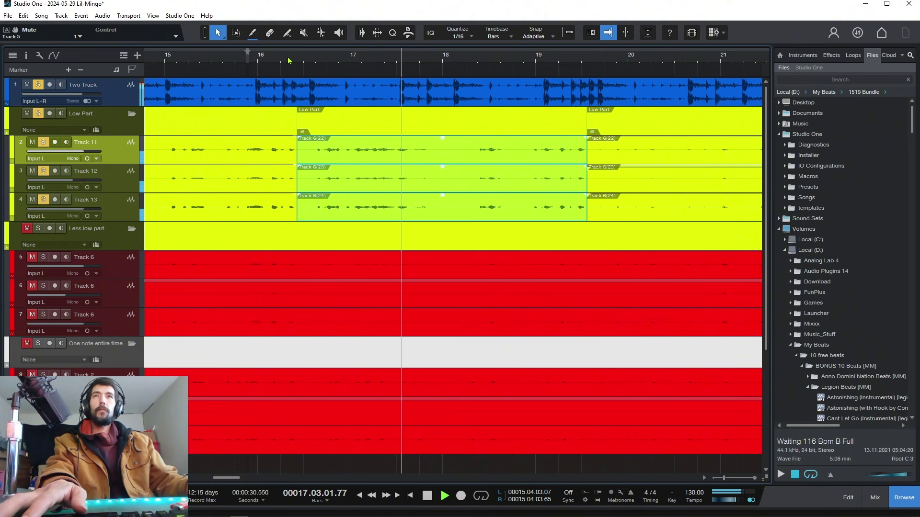
{"action": "key", "text": "space"}
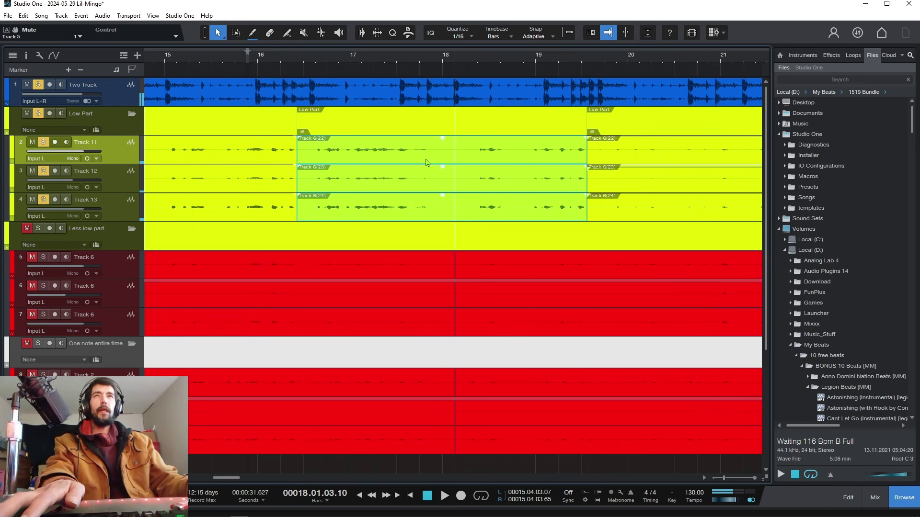
{"action": "left_click", "coordinate": [333, 58]}
{"action": "key", "text": "space"}
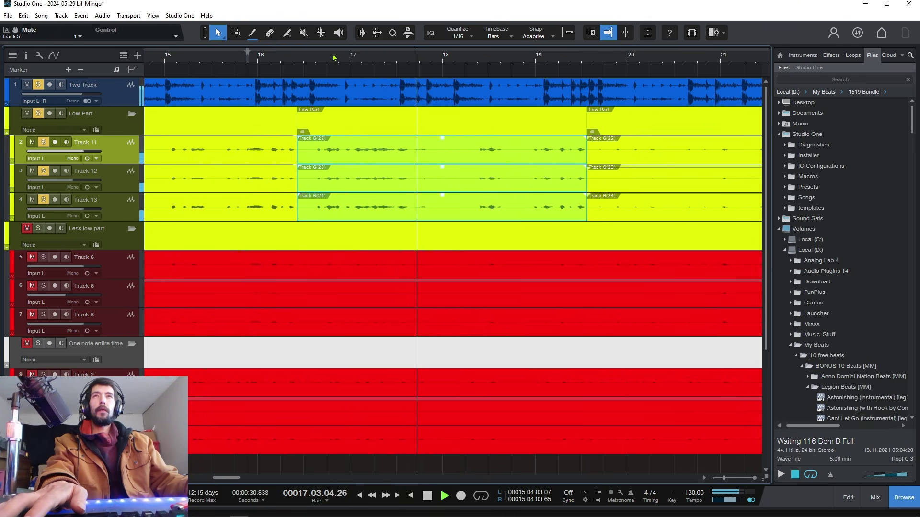
{"action": "key", "text": "space"}
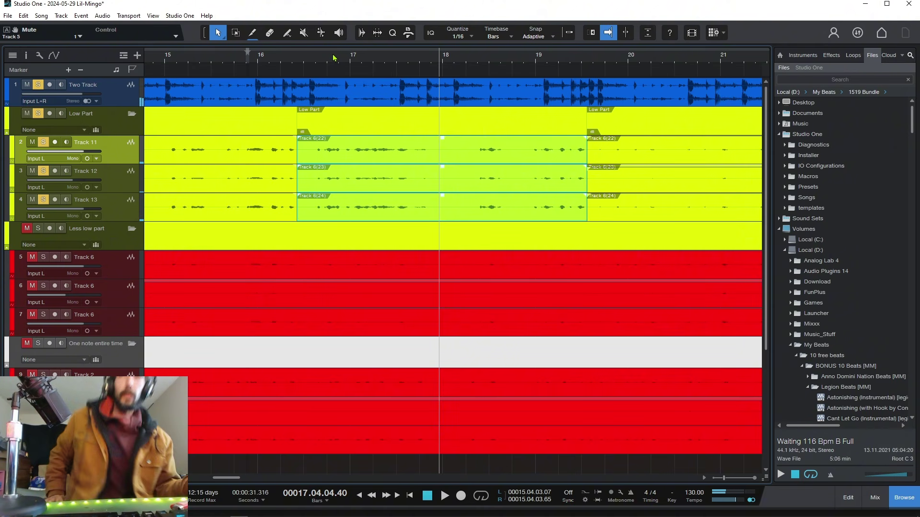
Split the second Low Part section at about bar 17.9, shorten its first half to about bar 17.6 with a fade-out, and play it
{"action": "left_click", "coordinate": [432, 153], "text": "alt"}
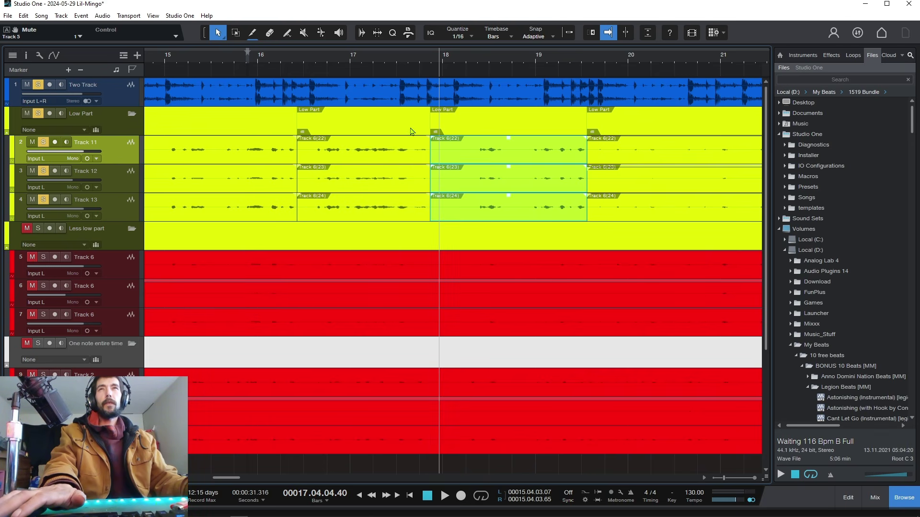
{"action": "left_click", "coordinate": [418, 150]}
{"action": "left_click_drag", "start_coordinate": [426, 148], "coordinate": [400, 140]}
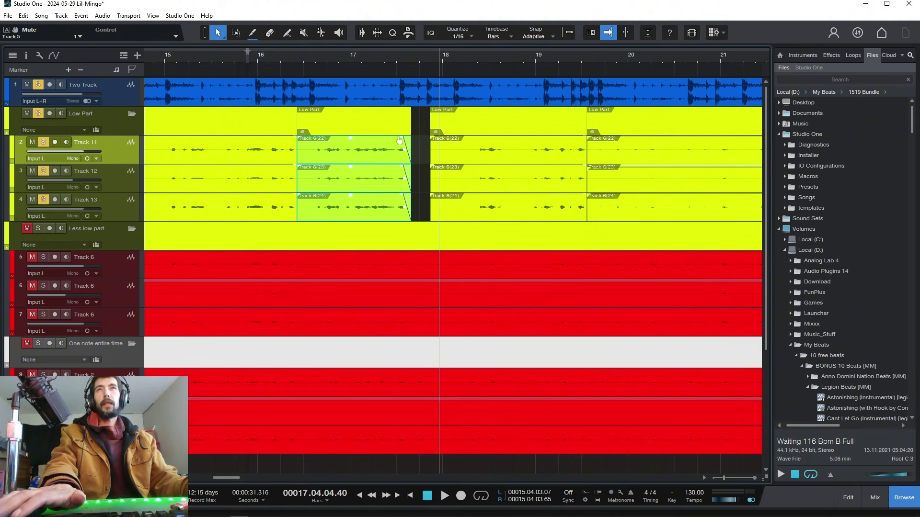
{"action": "left_click", "coordinate": [366, 60]}
{"action": "key", "text": "space"}
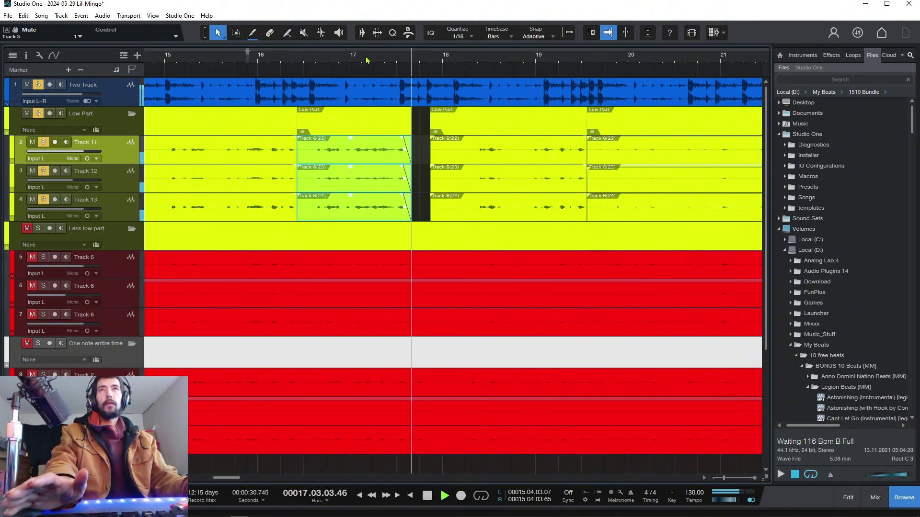
{"action": "key", "text": "space"}
Trim the start of the following Low Part events to about bar 18.4, add a short fade-in, and play across the gap
{"action": "left_click", "coordinate": [436, 134]}
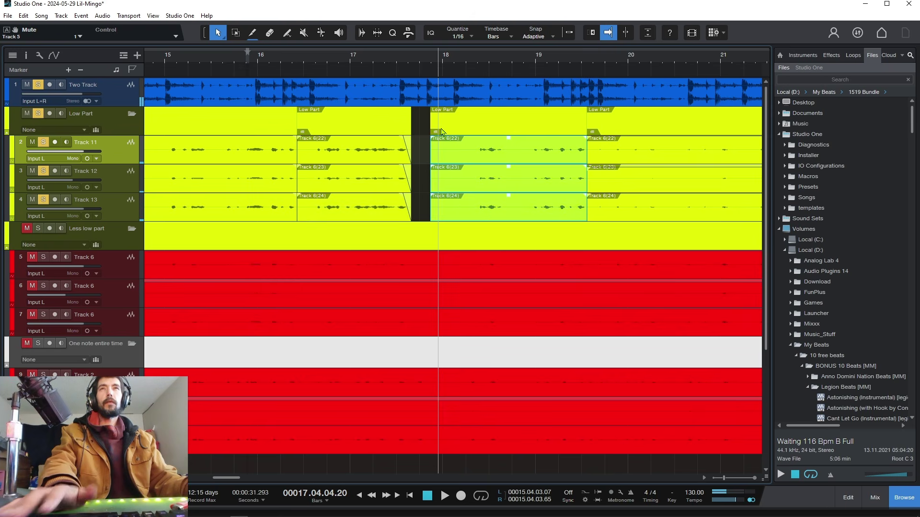
{"action": "left_click_drag", "start_coordinate": [428, 146], "coordinate": [488, 139]}
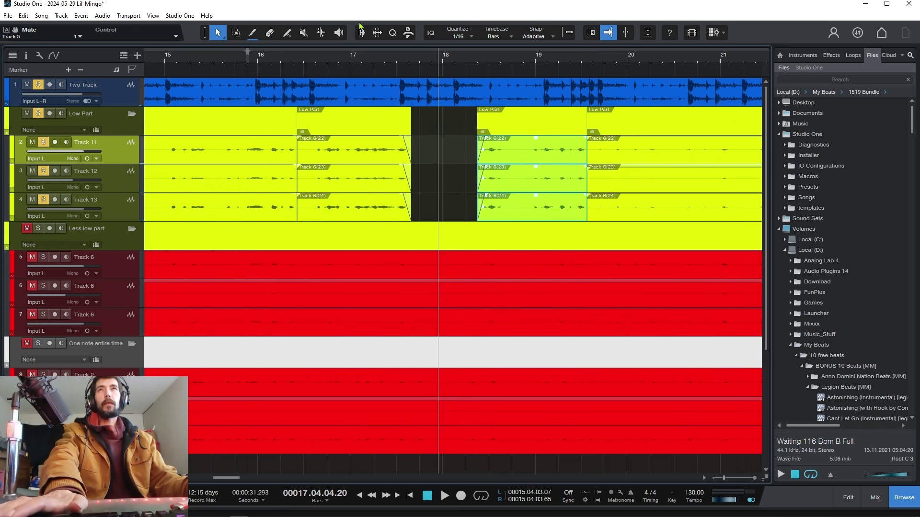
{"action": "left_click", "coordinate": [370, 56]}
{"action": "key", "text": "space"}
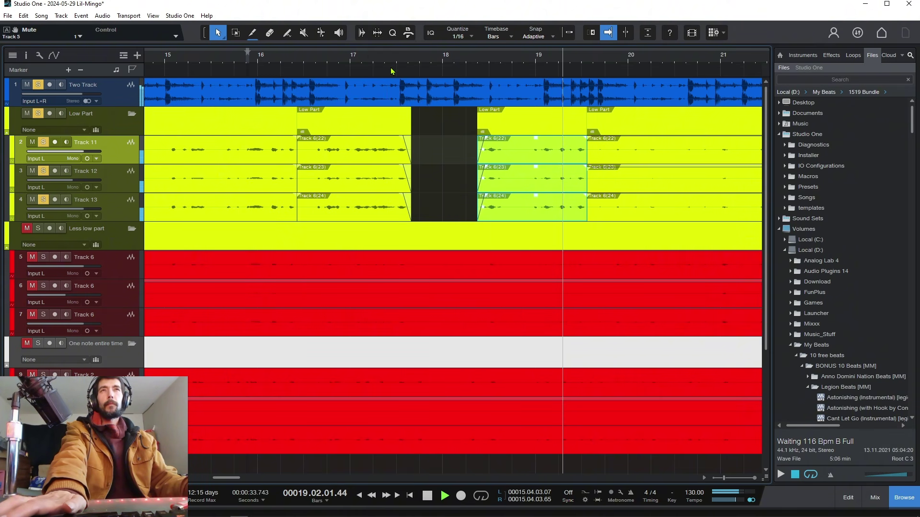
{"action": "key", "text": "space"}
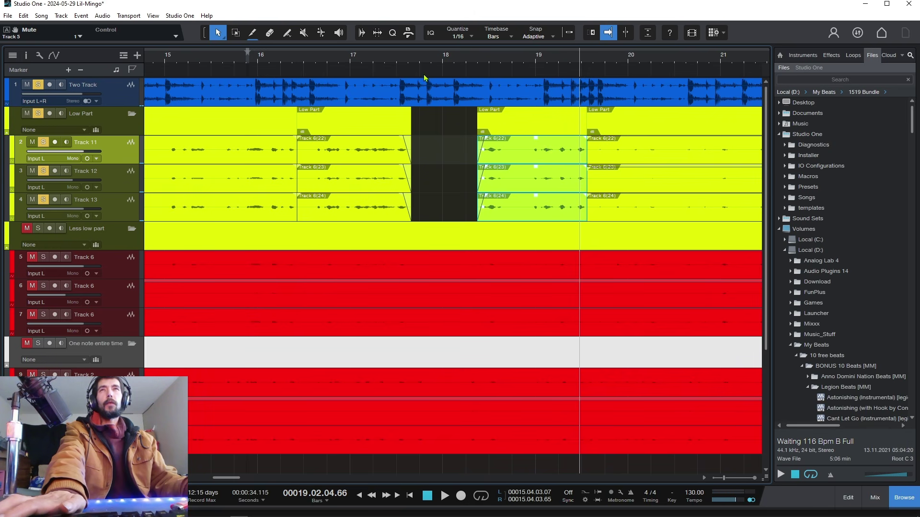
{"action": "left_click", "coordinate": [324, 58]}
{"action": "key", "text": "space"}
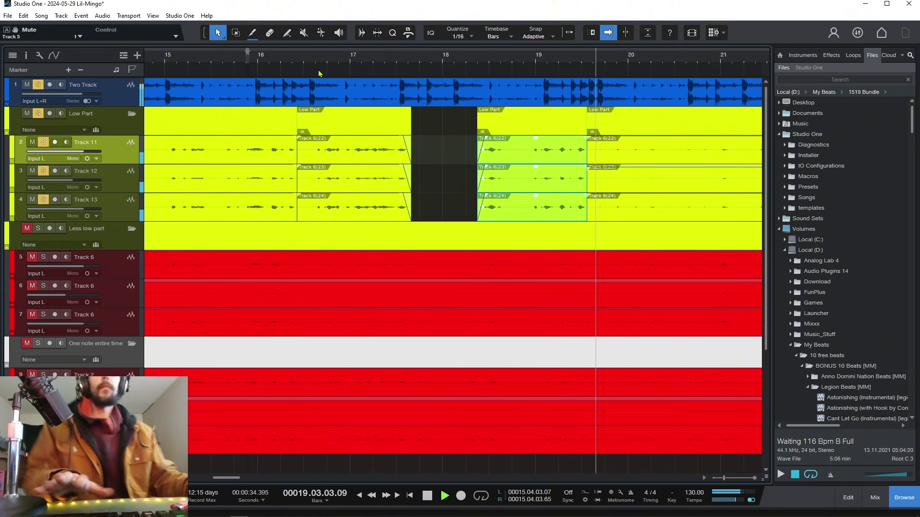
{"action": "key", "text": "space"}
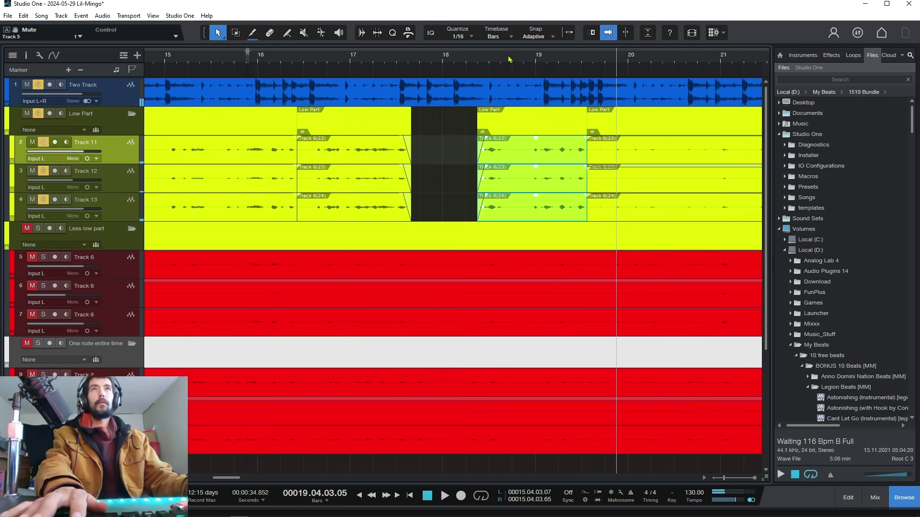
Raise the event volume of the Low Part section between about bars 19.5 and 22.6 on Tracks 11, 12 and 13
{"action": "left_click_drag", "start_coordinate": [509, 58], "coordinate": [426, 83]}
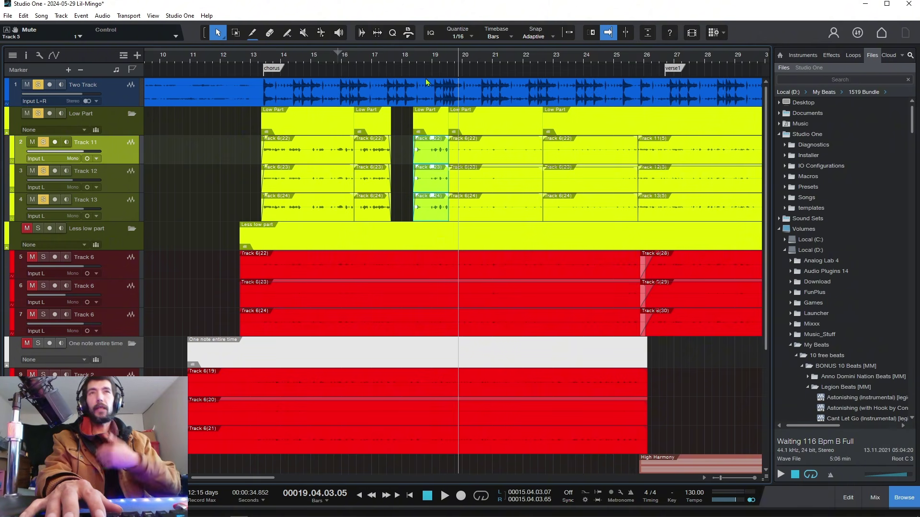
{"action": "left_click", "coordinate": [477, 128]}
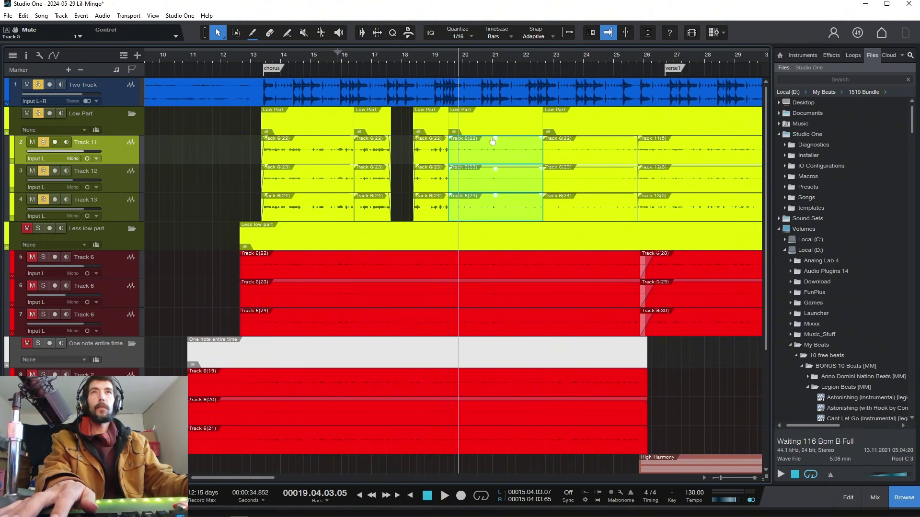
{"action": "left_click_drag", "start_coordinate": [494, 140], "coordinate": [517, 135]}
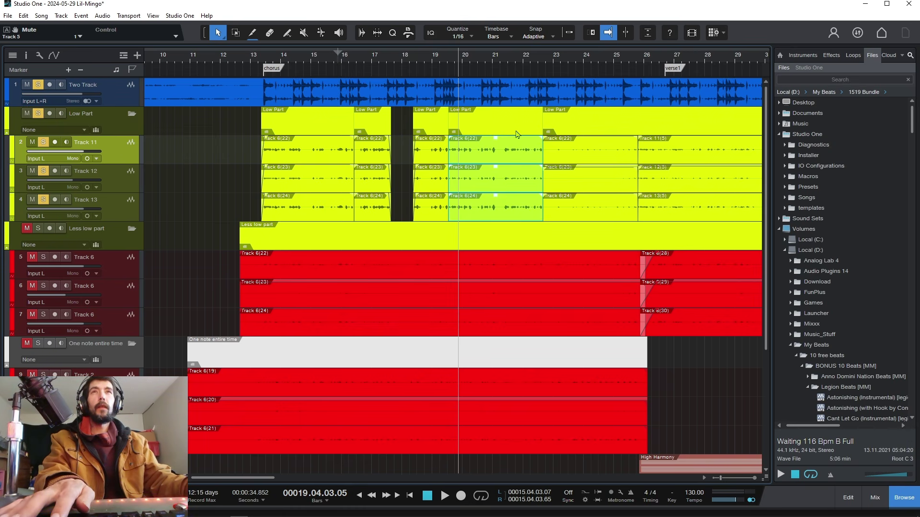
Set the loop range from the chorus marker to the verse1 marker and play the Low Part from about bar 19
{"action": "double_click", "coordinate": [435, 68]}
{"action": "left_click", "coordinate": [431, 60]}
{"action": "key", "text": "space"}
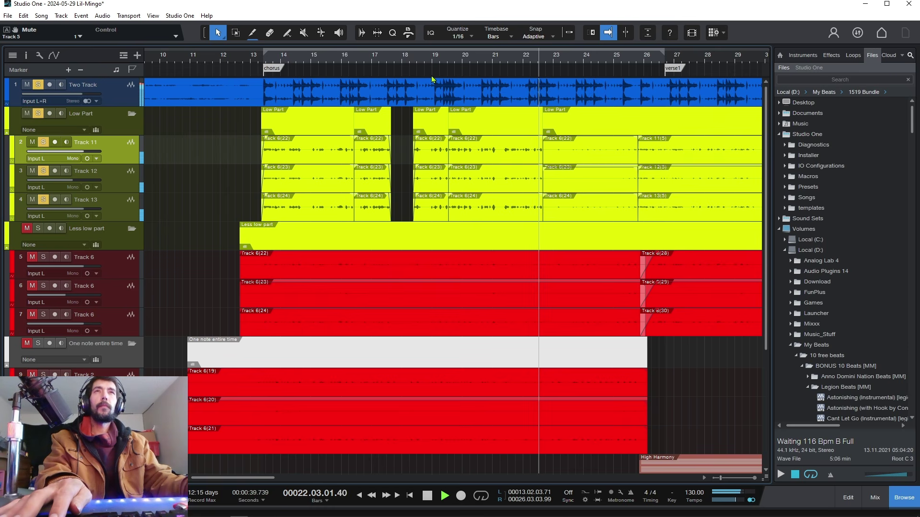
{"action": "key", "text": "space"}
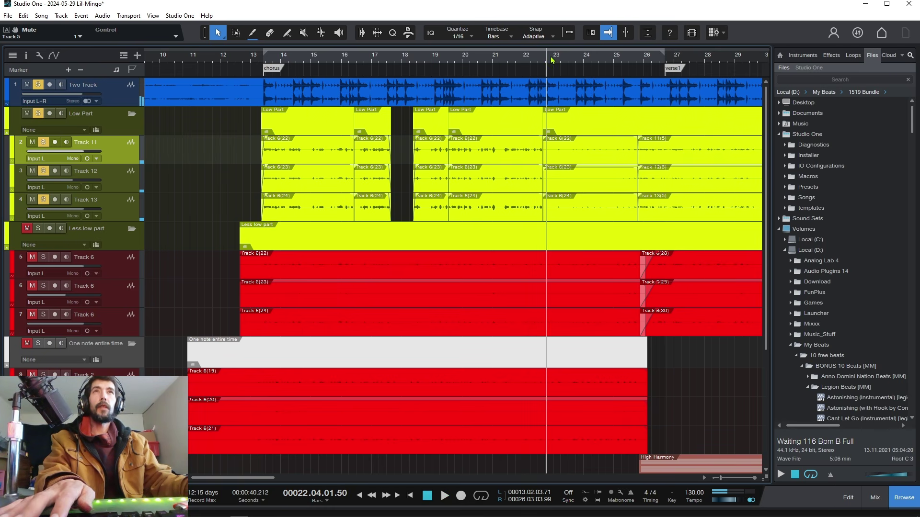
Trim the ends of the three Low Part events from about bar 22.6 to 25.7 slightly, and raise their event volume to 11.5 dB
{"action": "scroll", "coordinate": [446, 64], "scroll_direction": "up", "scroll_amount": 2}
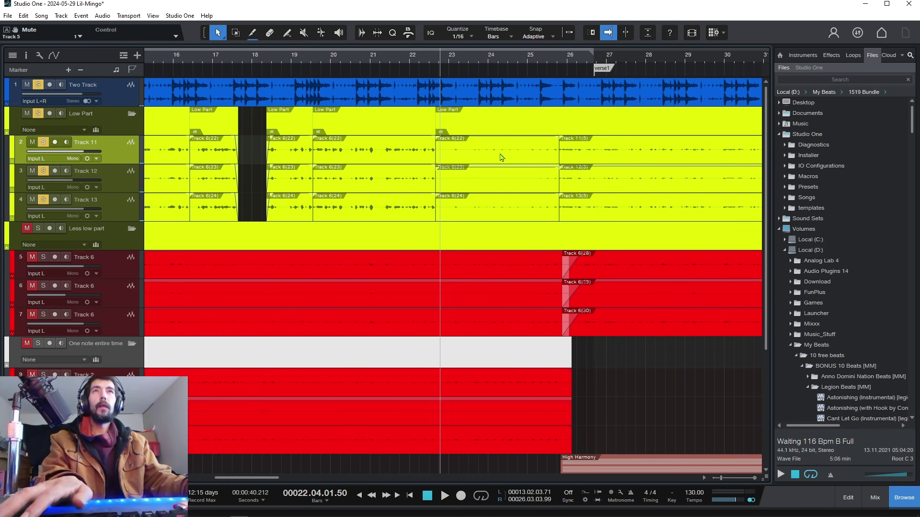
{"action": "left_click", "coordinate": [563, 128]}
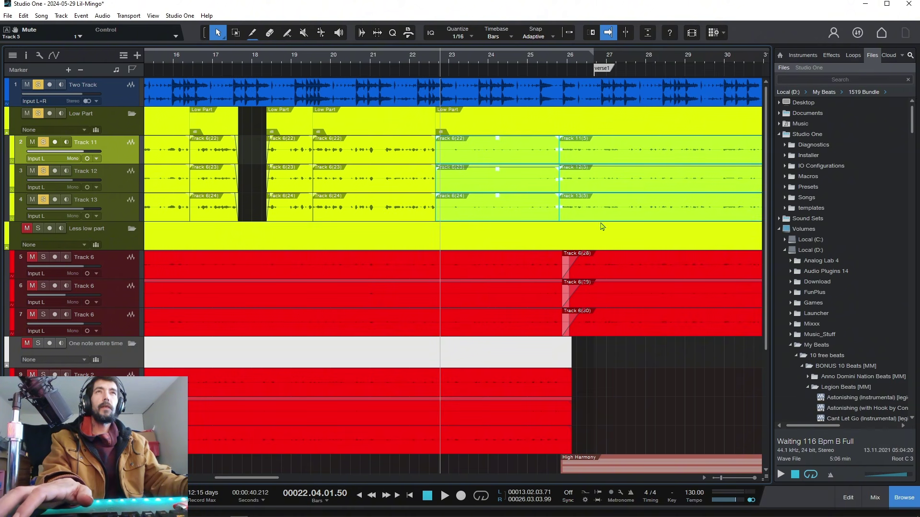
{"action": "left_click", "coordinate": [519, 162]}
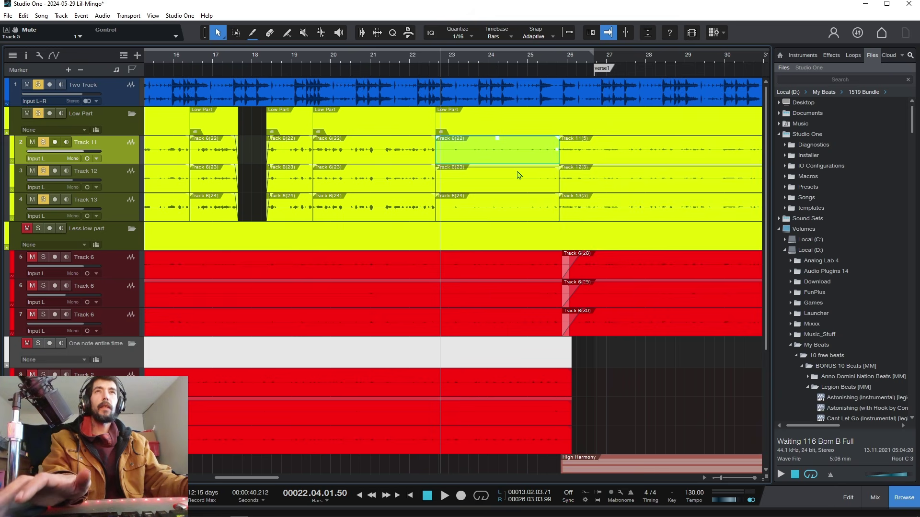
{"action": "left_click", "coordinate": [519, 182], "text": "shift"}
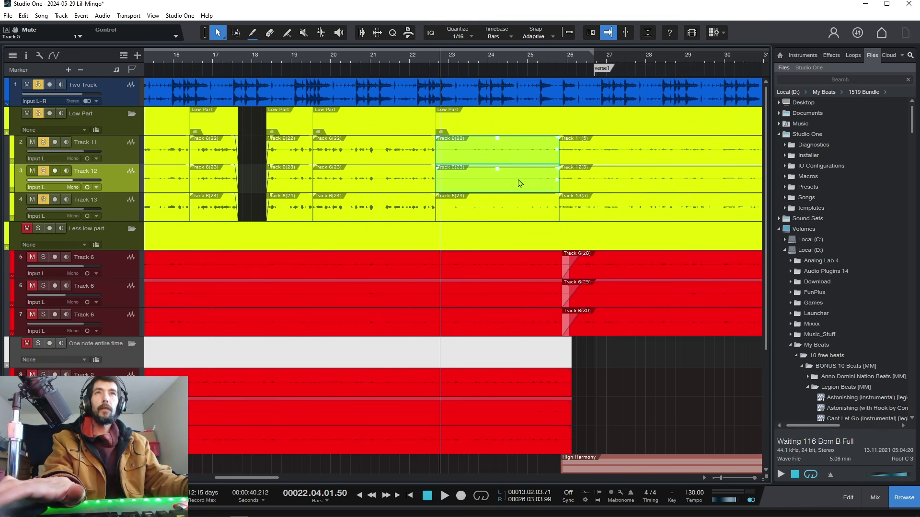
{"action": "left_click", "coordinate": [523, 206], "text": "shift"}
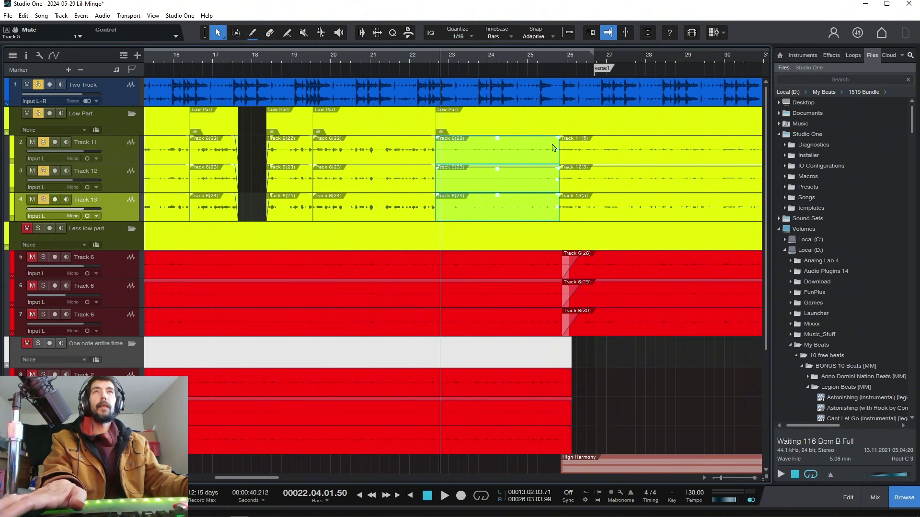
{"action": "left_click_drag", "start_coordinate": [557, 142], "coordinate": [545, 163]}
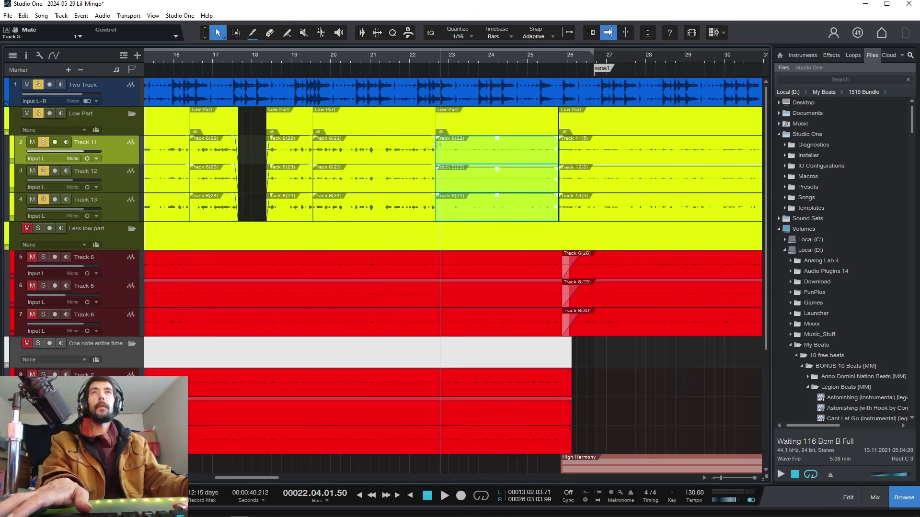
{"action": "left_click_drag", "start_coordinate": [496, 139], "coordinate": [519, 135]}
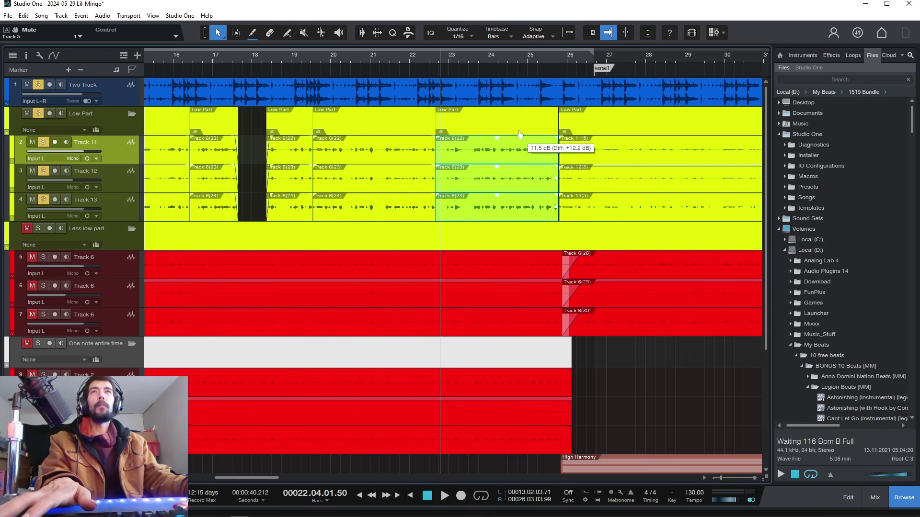
Play the raised Low Part section repeatedly from about bar 22 to check its level against the beat
{"action": "left_click", "coordinate": [414, 58]}
{"action": "key", "text": "space"}
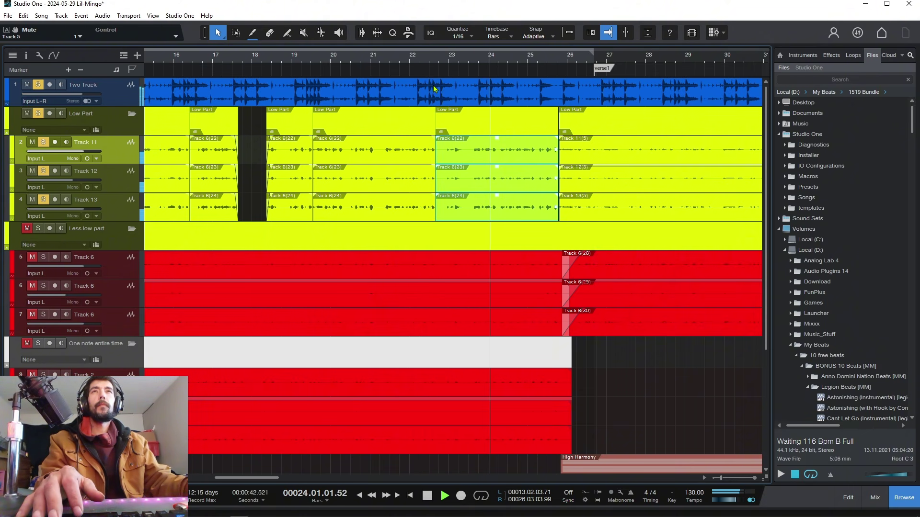
{"action": "key", "text": "space"}
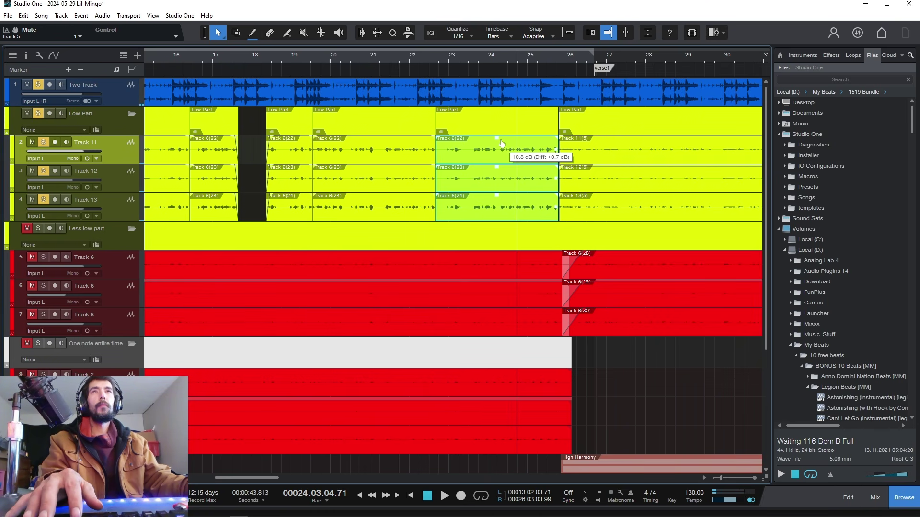
{"action": "left_click", "coordinate": [421, 63]}
{"action": "key", "text": "space"}
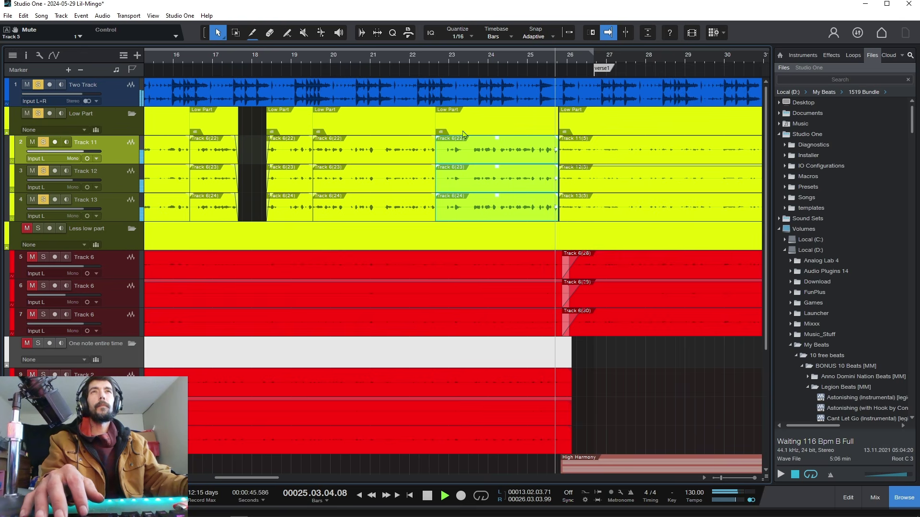
{"action": "key", "text": "space"}
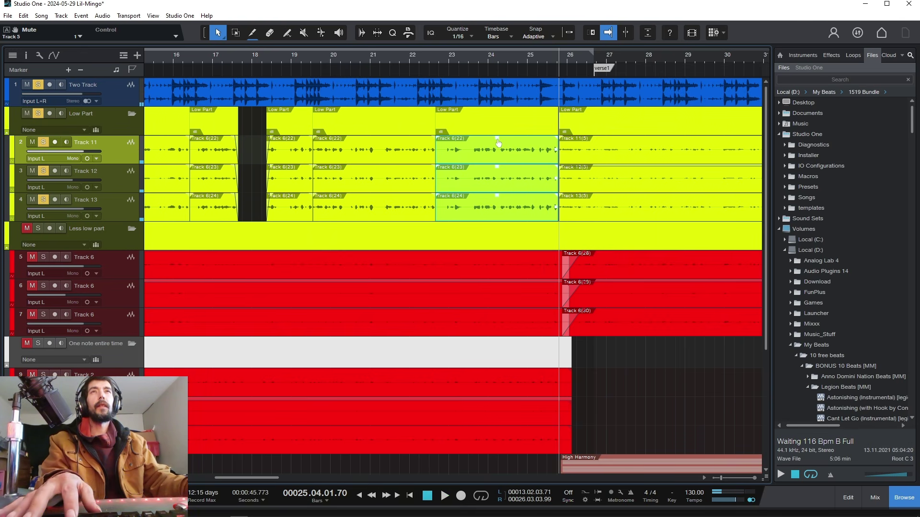
{"action": "left_click", "coordinate": [421, 57]}
{"action": "key", "text": "space"}
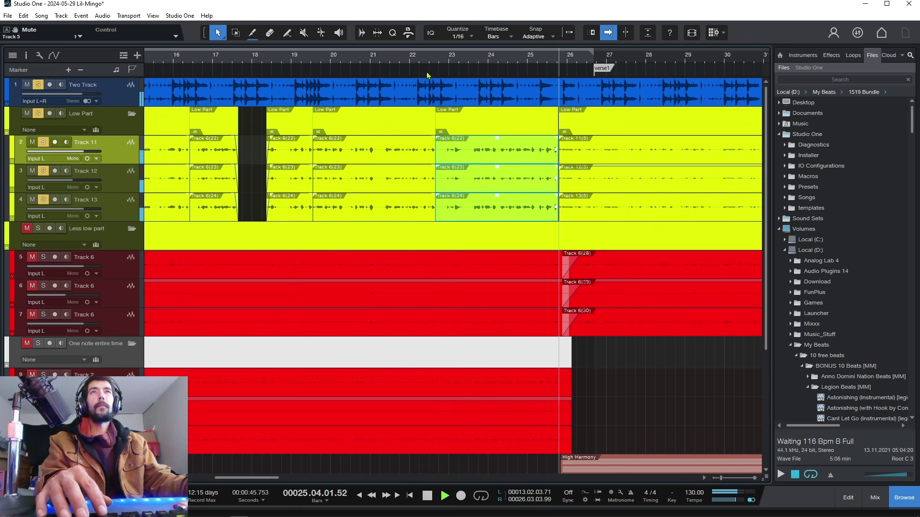
{"action": "key", "text": "space"}
Play the Low Part from about bar 16 and add a short fade-in to the short events near bar 17.8 on Tracks 11–13
{"action": "left_click_drag", "start_coordinate": [408, 61], "coordinate": [529, 45]}
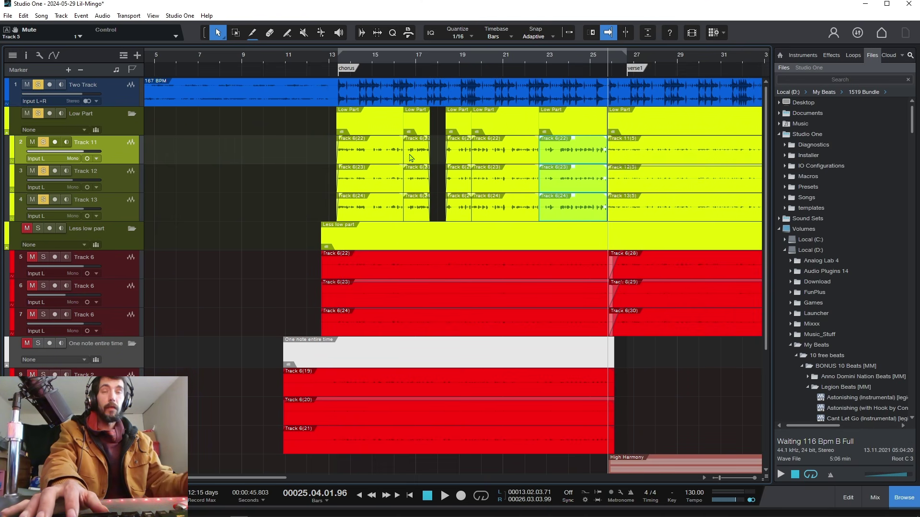
{"action": "left_click", "coordinate": [396, 66]}
{"action": "key", "text": "space"}
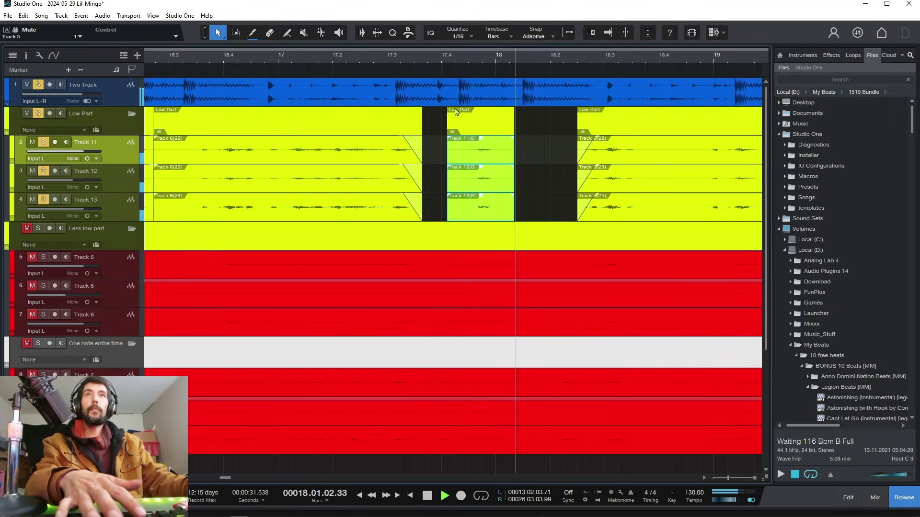
{"action": "key", "text": "space"}
{"action": "key", "text": "f"}
{"action": "key", "text": "w"}
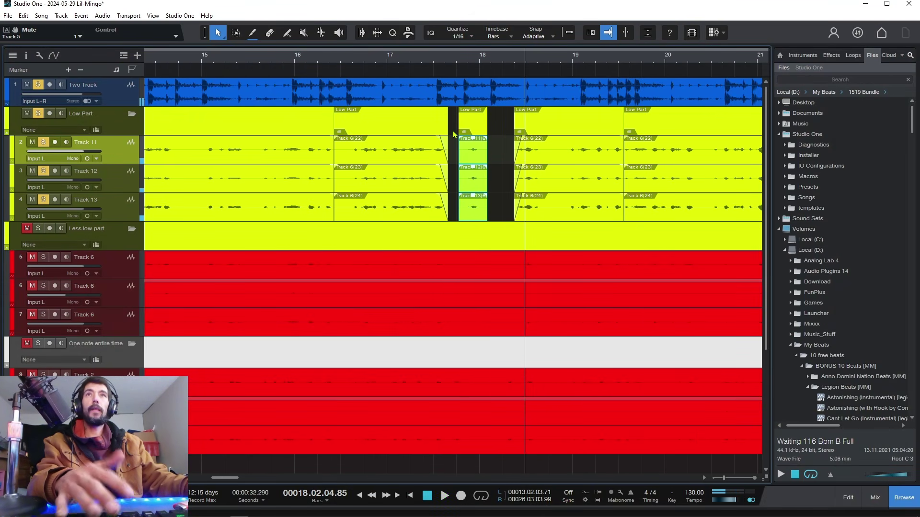
{"action": "left_click_drag", "start_coordinate": [462, 139], "coordinate": [468, 139]}
{"action": "key", "text": "w"}
{"action": "key", "text": "w"}
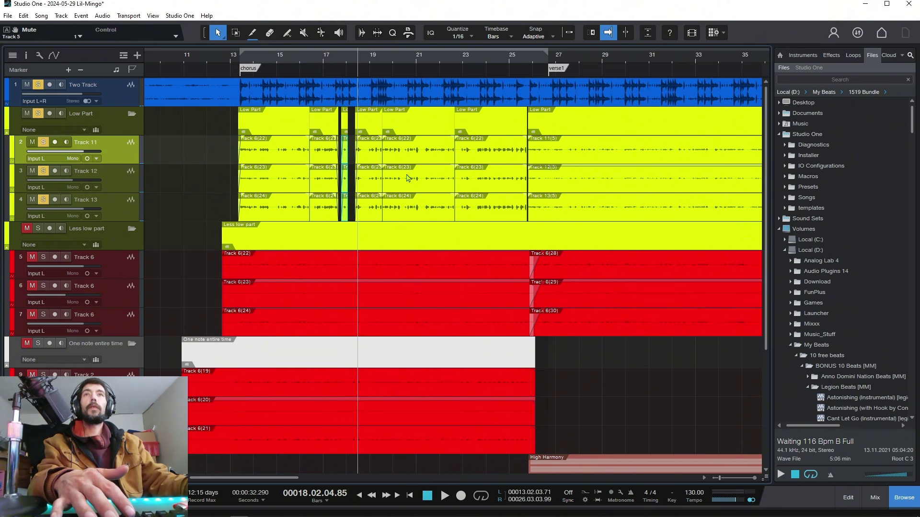
Unmute and solo the Less low part folder, and raise the event volume of its three chorus events to 8.1 dB
{"action": "left_click", "coordinate": [38, 230]}
{"action": "scroll", "coordinate": [221, 206], "scroll_direction": "down", "scroll_amount": 3}
{"action": "key", "text": "e"}
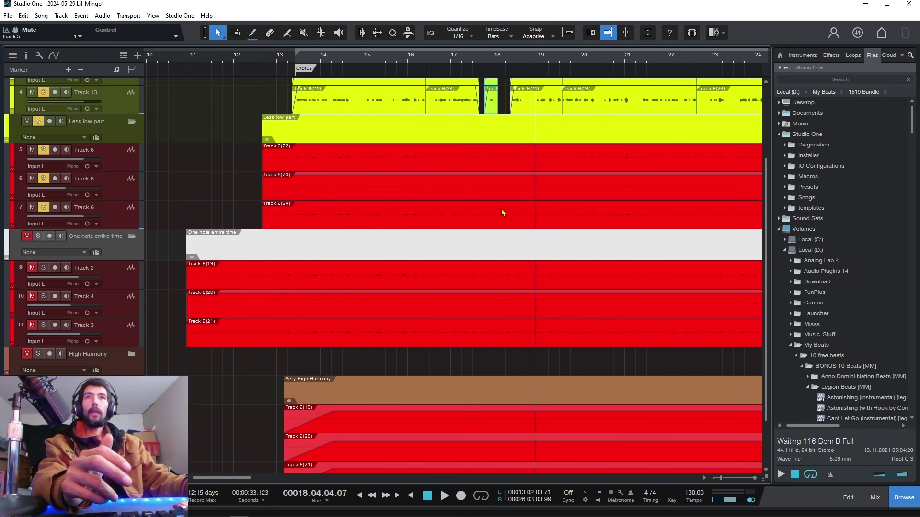
{"action": "left_click_drag", "start_coordinate": [258, 154], "coordinate": [278, 154]}
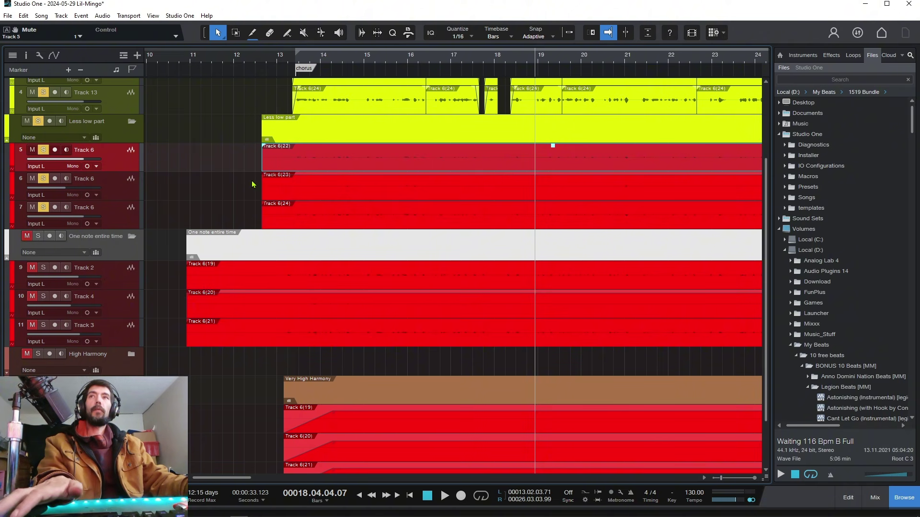
{"action": "key", "text": "ctrl+z"}
{"action": "left_click_drag", "start_coordinate": [274, 218], "coordinate": [276, 218]}
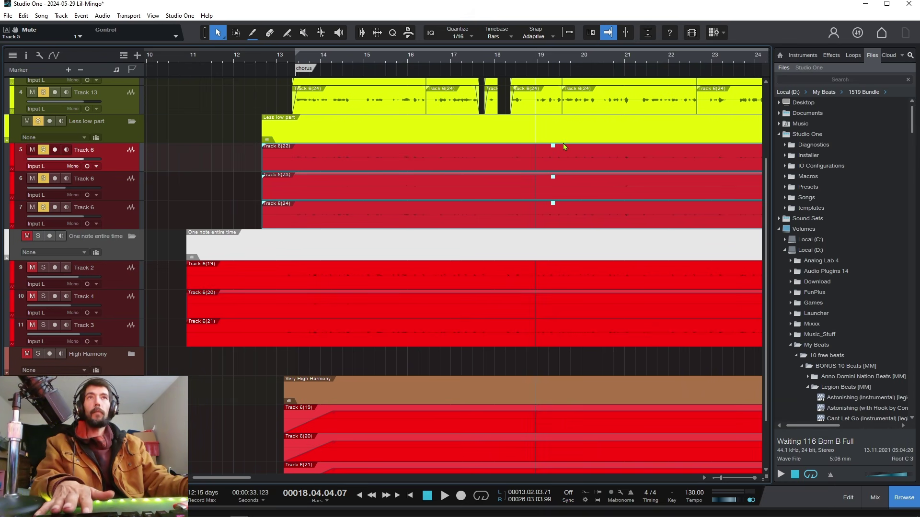
{"action": "left_click_drag", "start_coordinate": [554, 150], "coordinate": [568, 146]}
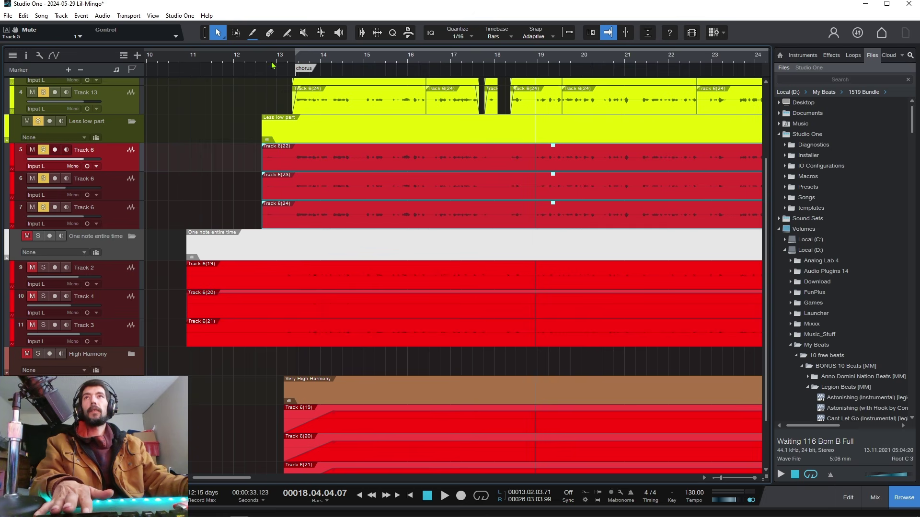
Trim the start of the three Less low part events to about bar 13.2 during playback and set their event volume to 6.1 dB
{"action": "left_click", "coordinate": [249, 59]}
{"action": "key", "text": "space"}
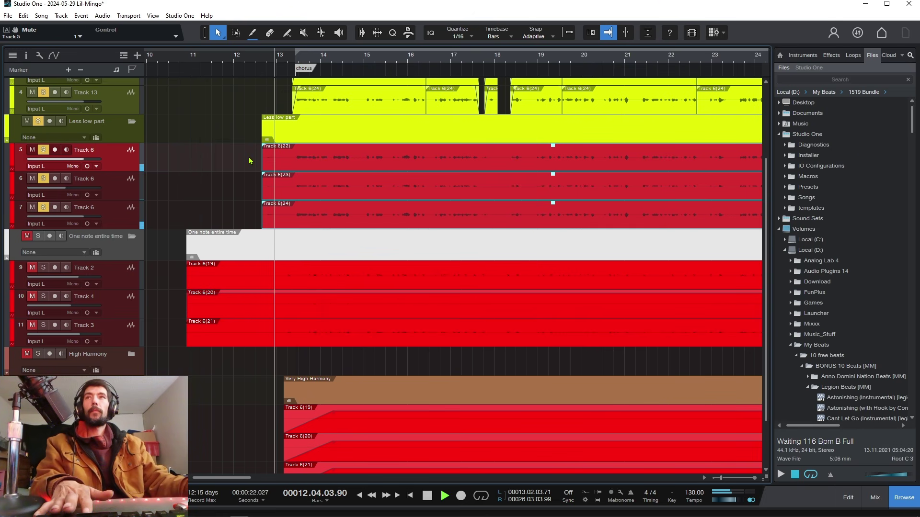
{"action": "left_click_drag", "start_coordinate": [262, 156], "coordinate": [290, 156]}
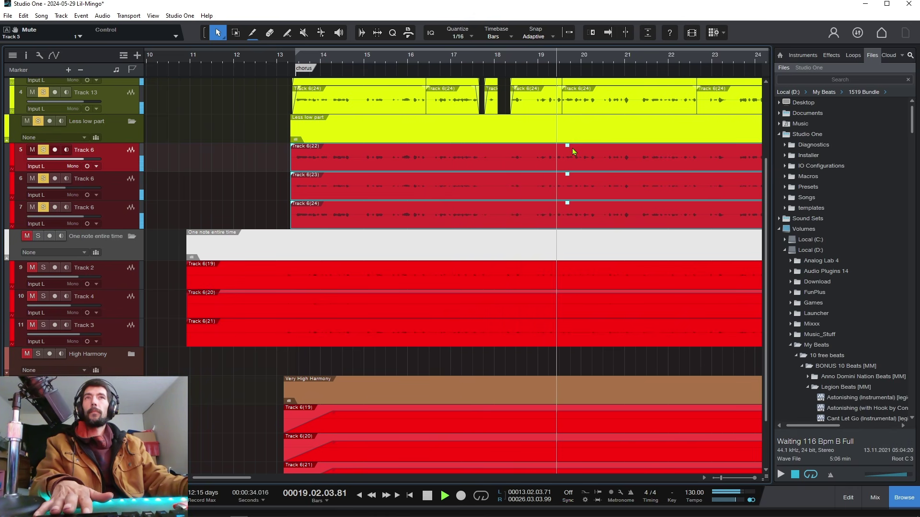
{"action": "key", "text": "space"}
{"action": "key", "text": "f"}
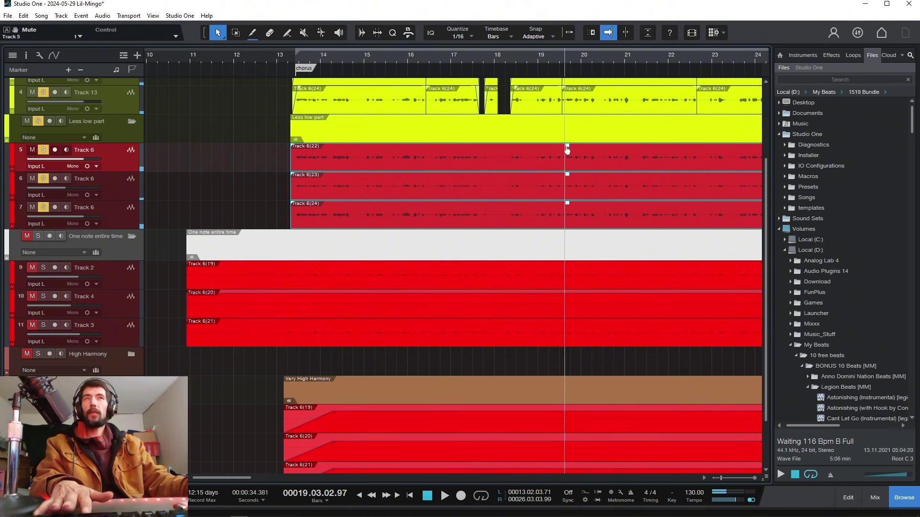
{"action": "mouse_move", "coordinate": [566, 150]}
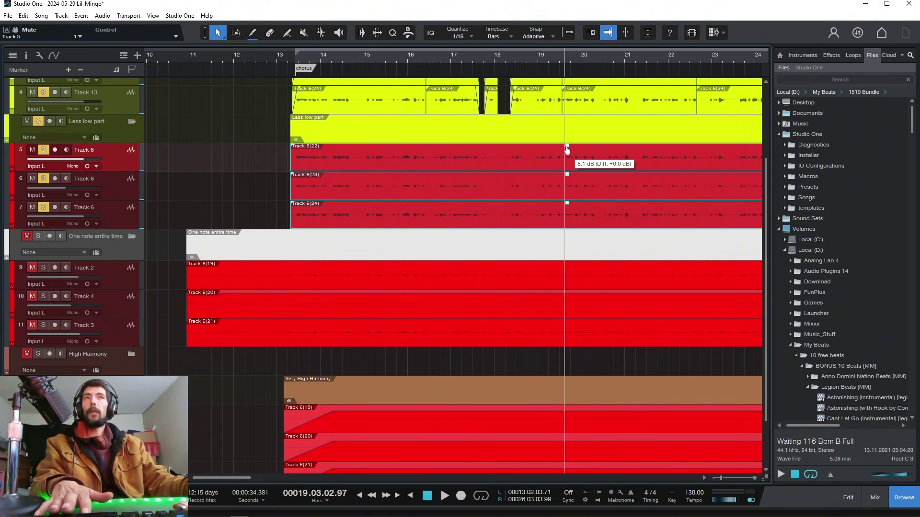
{"action": "left_click_drag", "start_coordinate": [567, 150], "coordinate": [564, 152]}
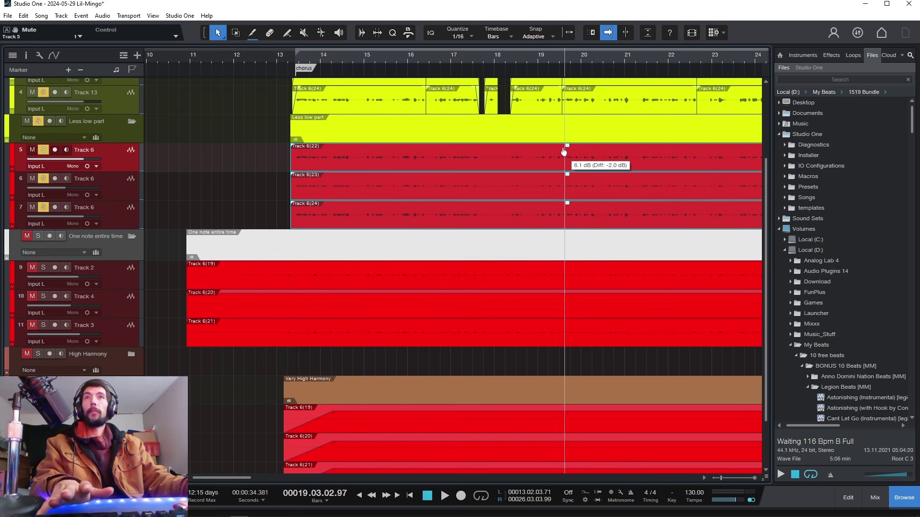
Play the chorus from about bar 13 and trim the three Less low part events to about bar 13.3 with a short fade-in
{"action": "left_click", "coordinate": [282, 68]}
{"action": "key", "text": "space"}
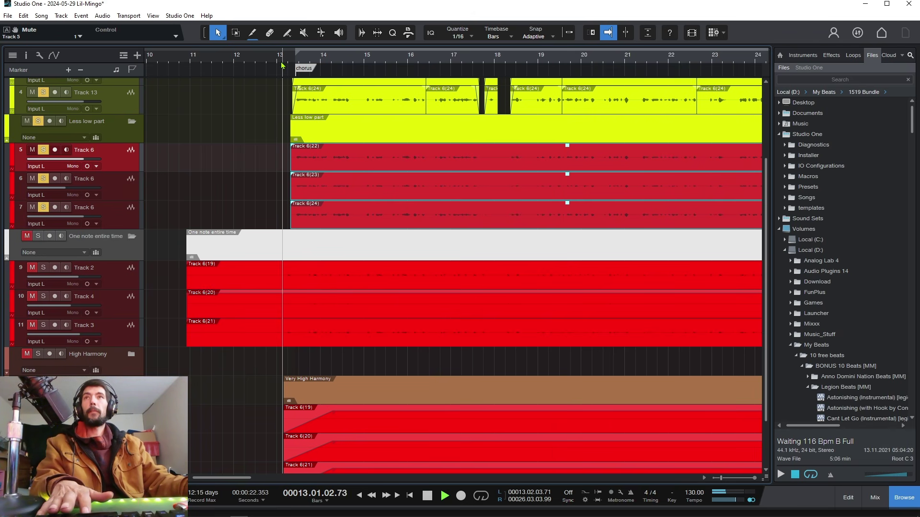
{"action": "left_click_drag", "start_coordinate": [286, 160], "coordinate": [301, 149]}
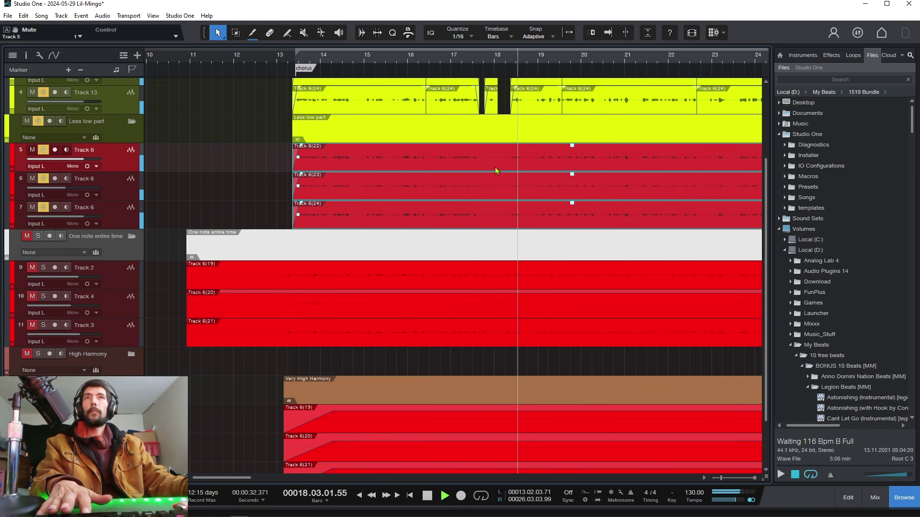
{"action": "key", "text": "space"}
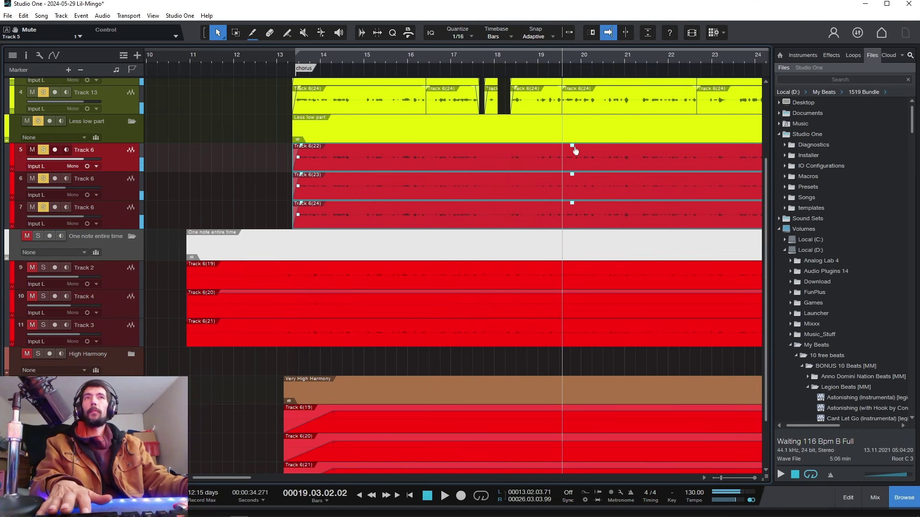
{"action": "key", "text": "f"}
Delete the short Low Part events between about bars 17.7 and 18 on Tracks 11, 12 and 13
{"action": "scroll", "coordinate": [503, 209], "scroll_direction": "up", "scroll_amount": 2}
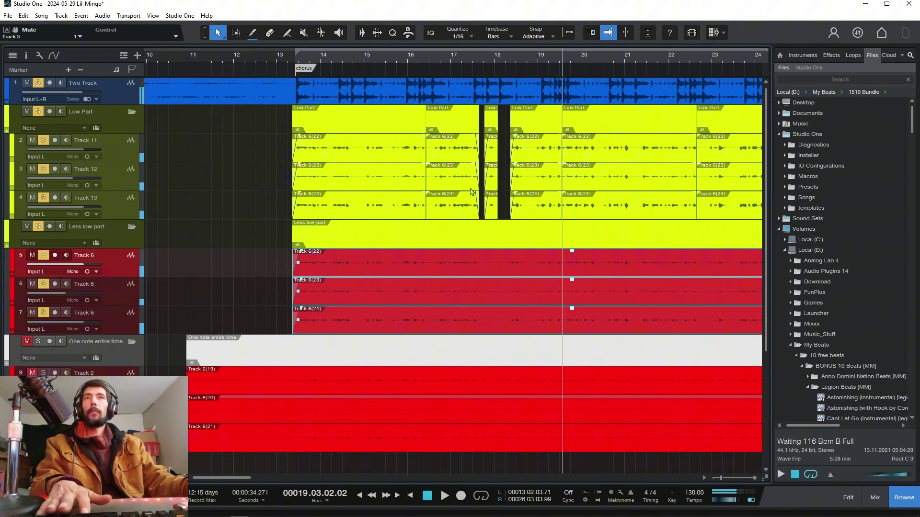
{"action": "left_click", "coordinate": [494, 120]}
{"action": "scroll", "coordinate": [494, 150], "scroll_direction": "down", "scroll_amount": 1}
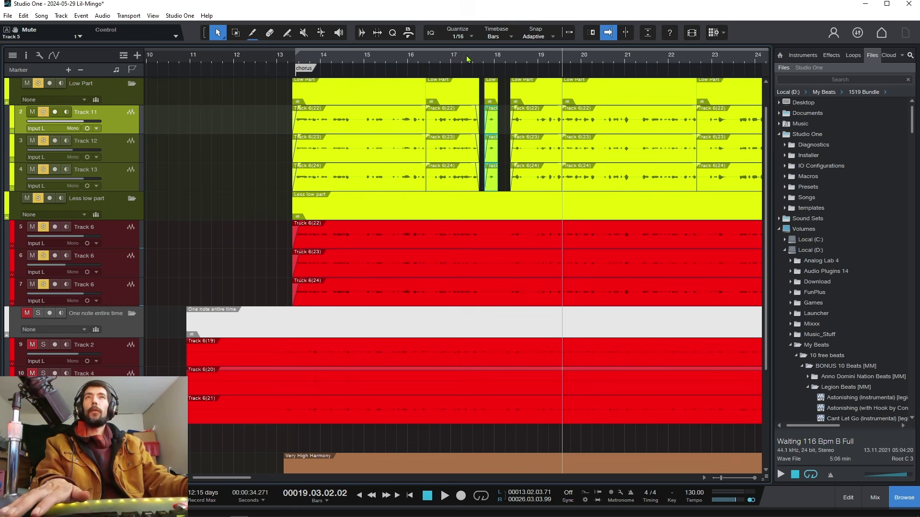
{"action": "key", "text": "Delete"}
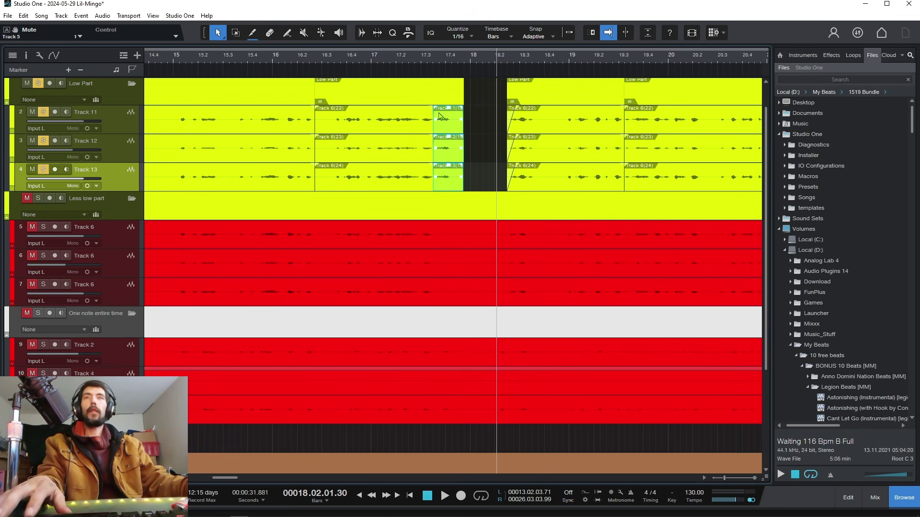
Play the Low Part from about bar 15.9 across the gap near bar 18 to check the reworked phrase
{"action": "left_click", "coordinate": [264, 63]}
{"action": "key", "text": "space"}
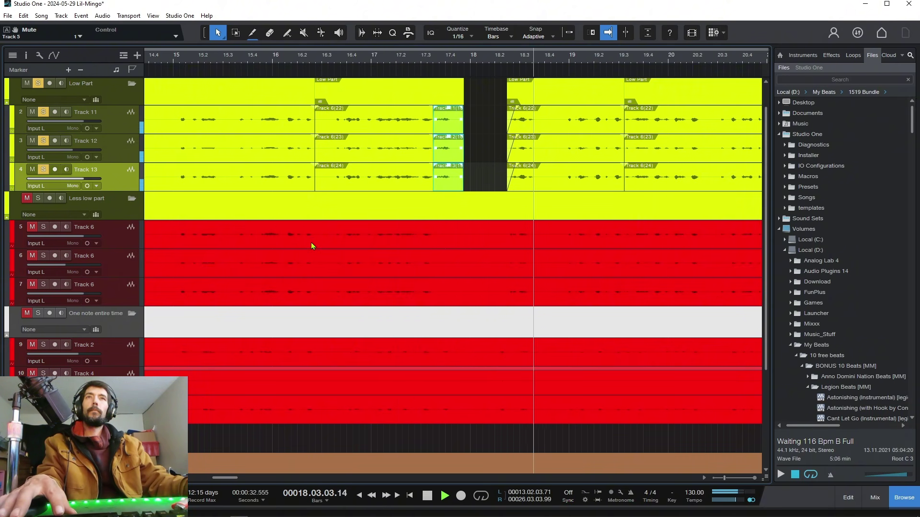
{"action": "key", "text": "space"}
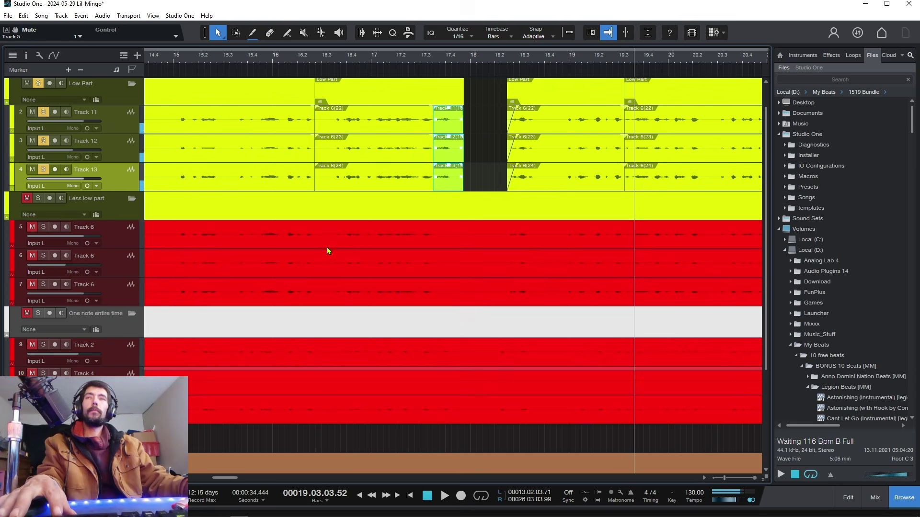
Unmute the Less low part folder and solo it together with the Low Part
{"action": "left_click", "coordinate": [26, 199]}
{"action": "left_click", "coordinate": [37, 198]}
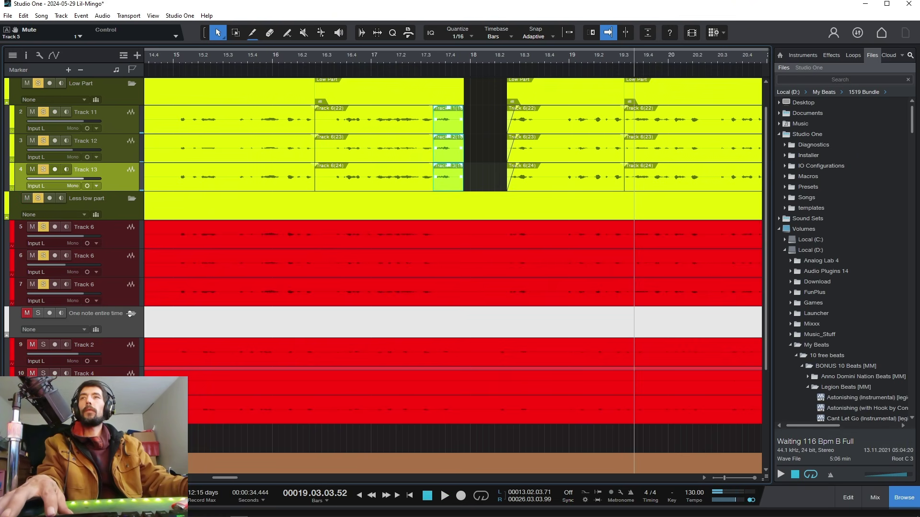
{"action": "left_click_drag", "start_coordinate": [302, 62], "coordinate": [409, 47]}
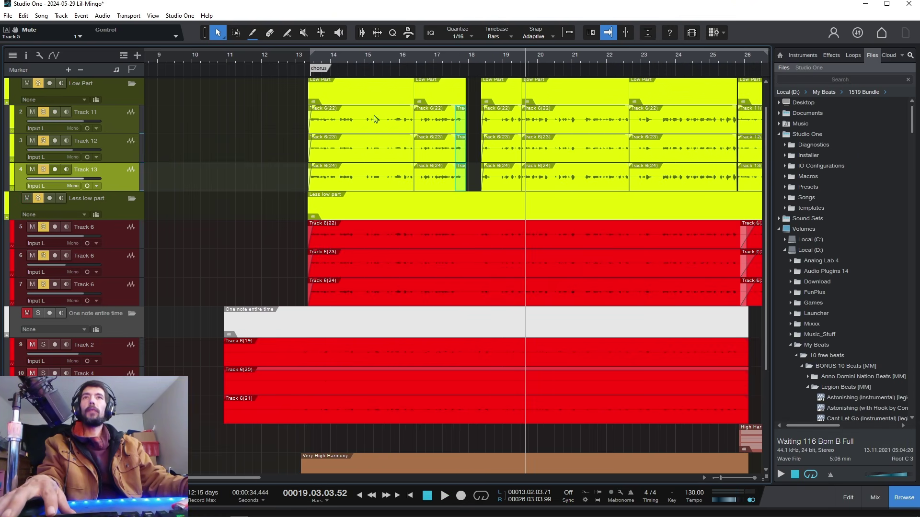
Play the soloed Low Part and Less low part together from about bar 11.5 to check the phrase near bar 18
{"action": "left_click", "coordinate": [249, 60]}
{"action": "key", "text": "space"}
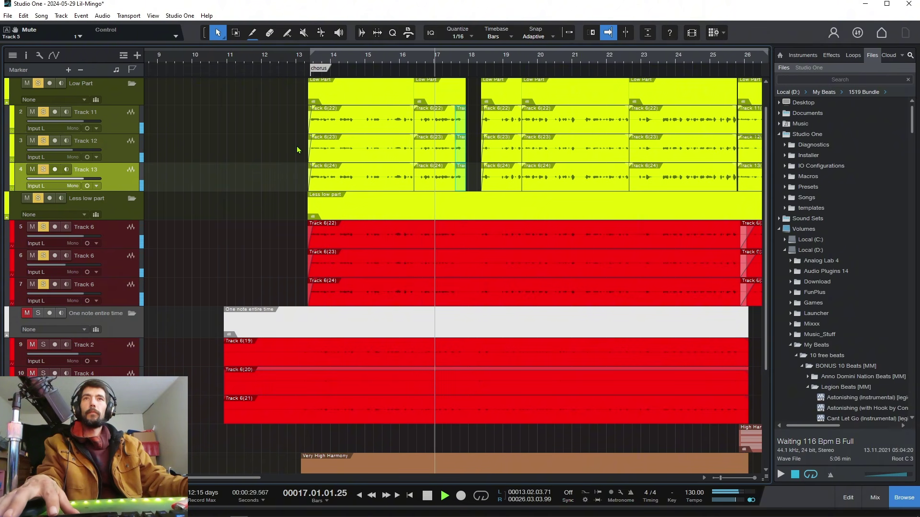
{"action": "key", "text": "space"}
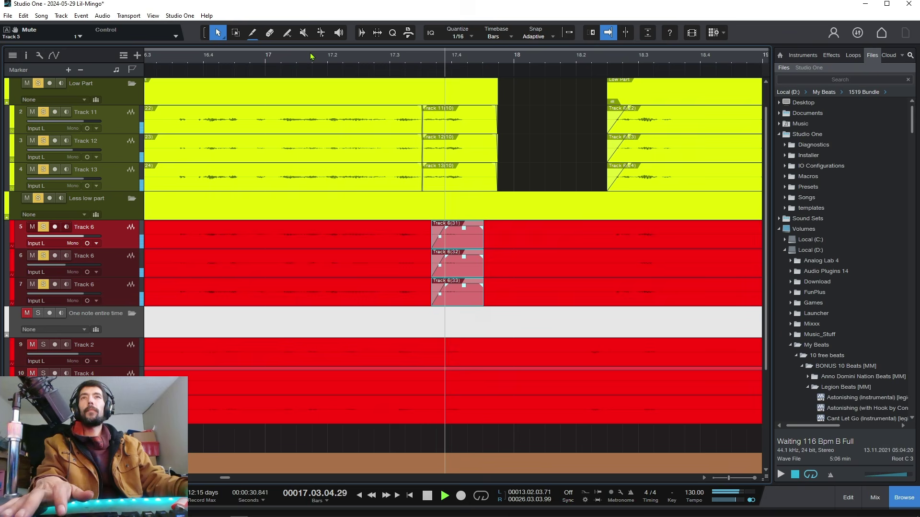
{"action": "key", "text": "space"}
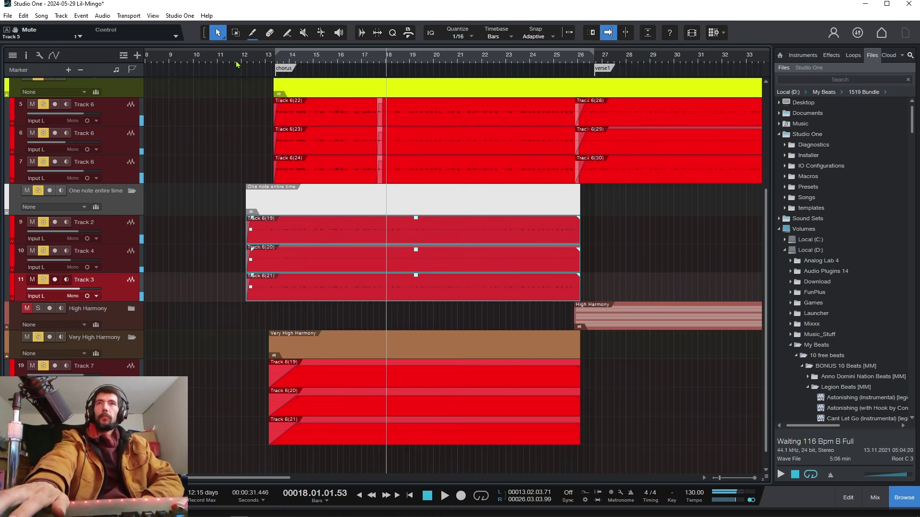
Turn off solo on the Very High Harmony, One note entire time, Less low part, Low Part and Two Track tracks
{"action": "left_click", "coordinate": [38, 338]}
{"action": "left_click", "coordinate": [37, 191]}
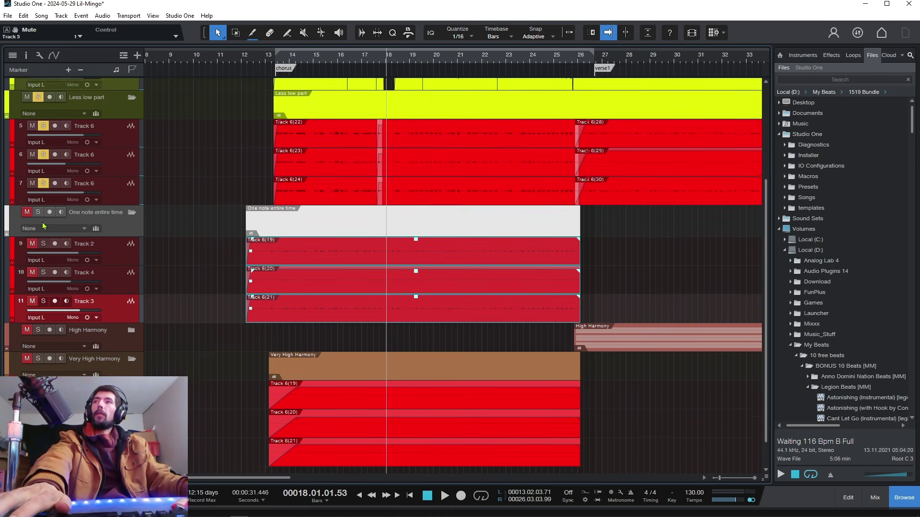
{"action": "scroll", "coordinate": [38, 191], "scroll_direction": "up", "scroll_amount": 2}
{"action": "left_click", "coordinate": [38, 139]}
{"action": "scroll", "coordinate": [43, 149], "scroll_direction": "up", "scroll_amount": 3}
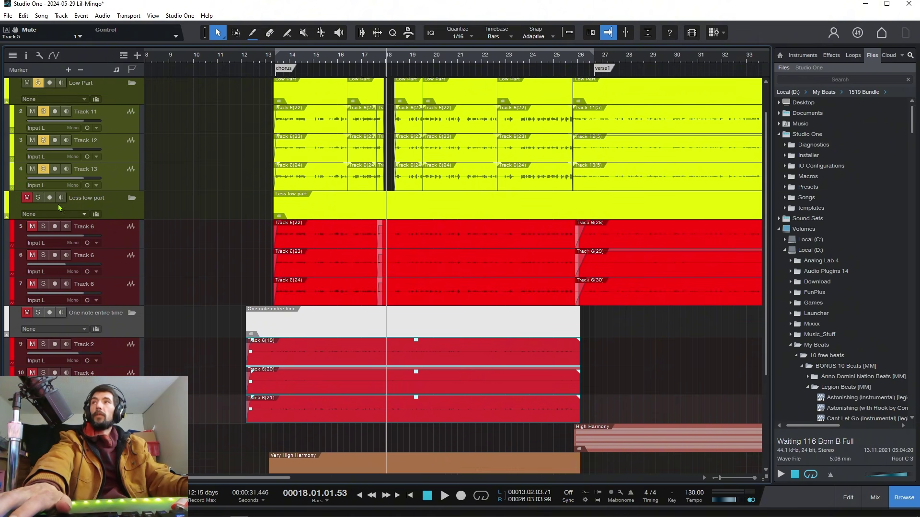
{"action": "left_click", "coordinate": [38, 113]}
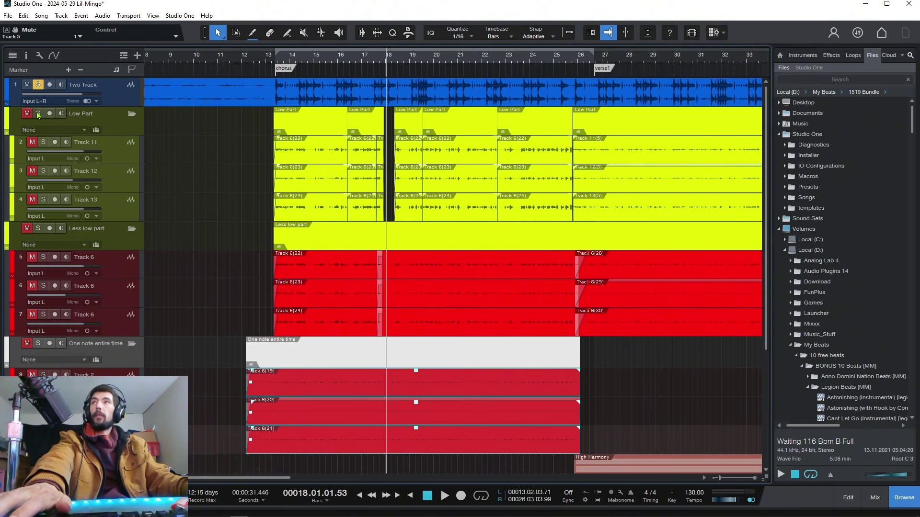
{"action": "left_click", "coordinate": [38, 85]}
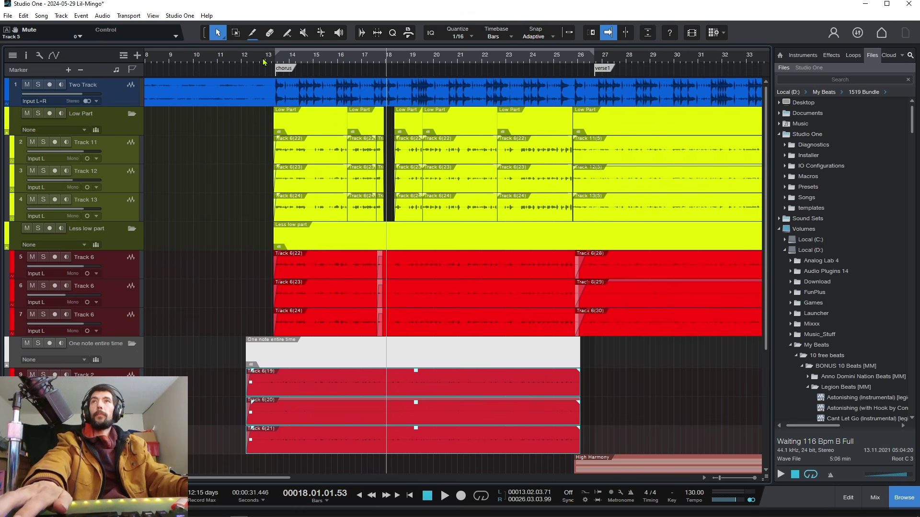
{"action": "scroll", "coordinate": [288, 57], "scroll_direction": "right", "scroll_amount": 3}
{"action": "scroll", "coordinate": [301, 57], "scroll_direction": "down", "scroll_amount": 3}
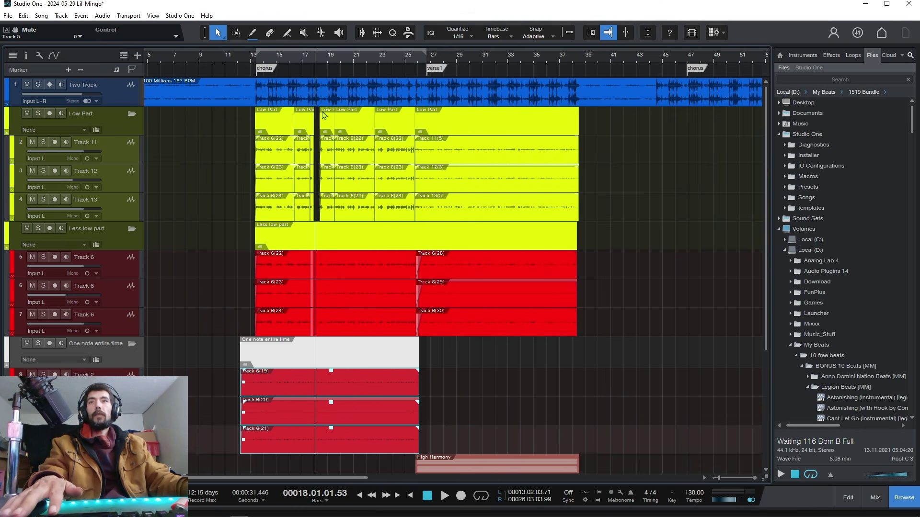
{"action": "scroll", "coordinate": [369, 311], "scroll_direction": "down", "scroll_amount": 4}
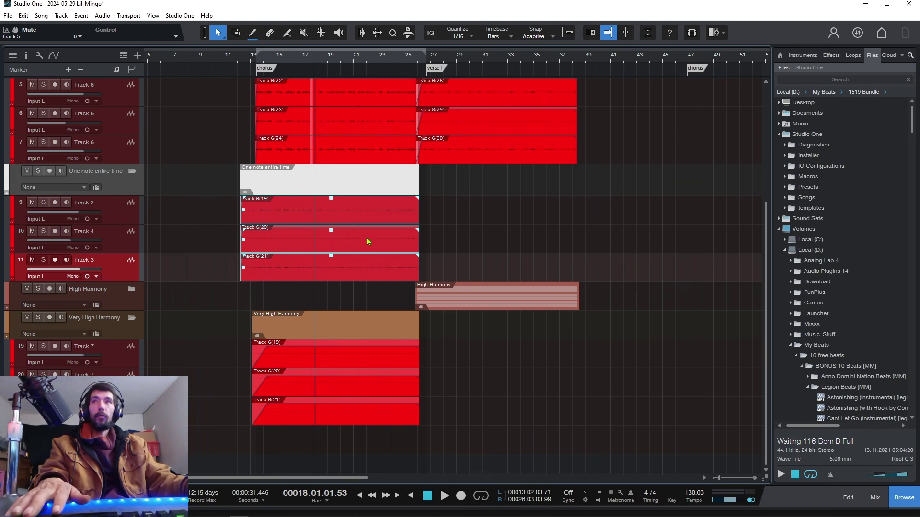
Review the available audio devices and the device settings in the Audio Setup options
{"action": "left_click", "coordinate": [180, 15]}
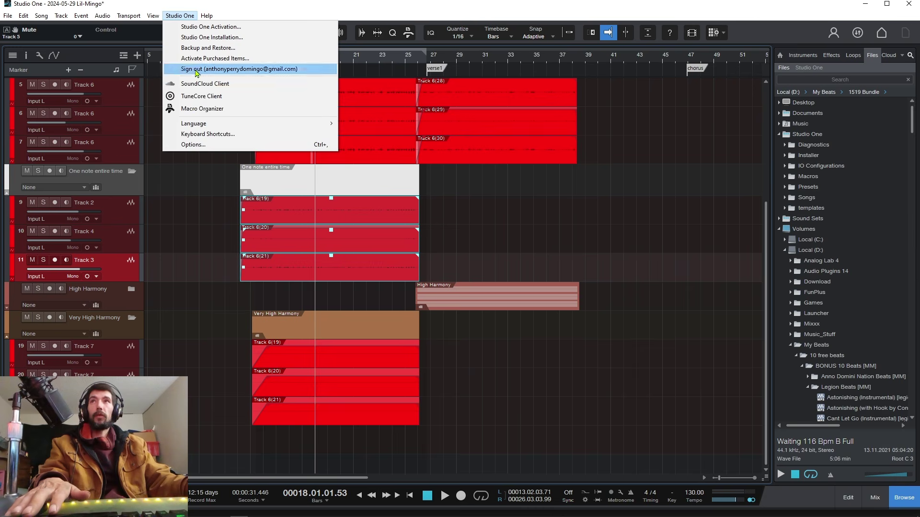
{"action": "left_click", "coordinate": [212, 149]}
{"action": "left_click", "coordinate": [210, 195]}
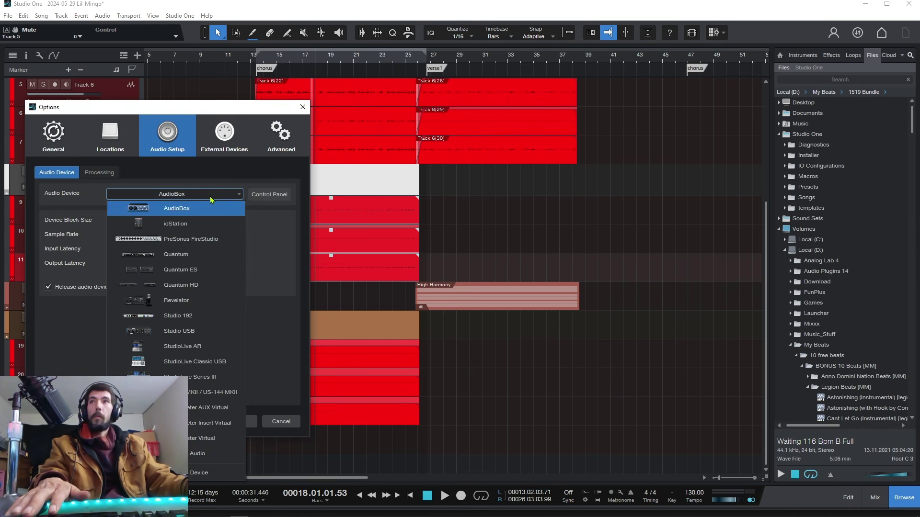
{"action": "key", "text": "Escape"}
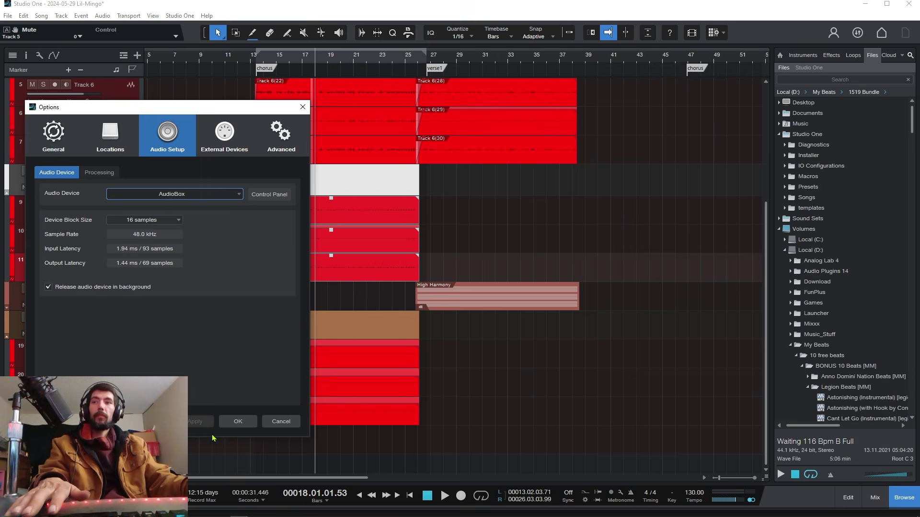
{"action": "left_click", "coordinate": [238, 422]}
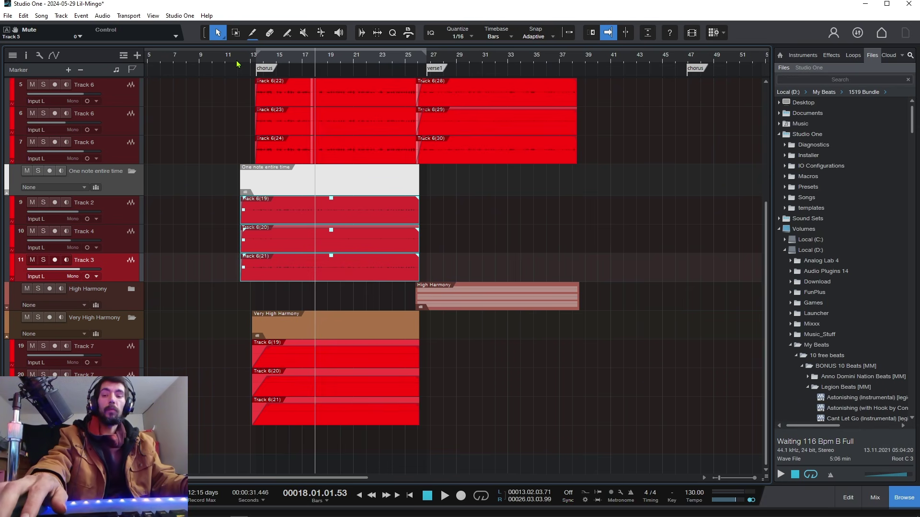
Play the full mix from about bar 11.5 through the chorus into the start of the verse
{"action": "left_click", "coordinate": [236, 64]}
{"action": "key", "text": "space"}
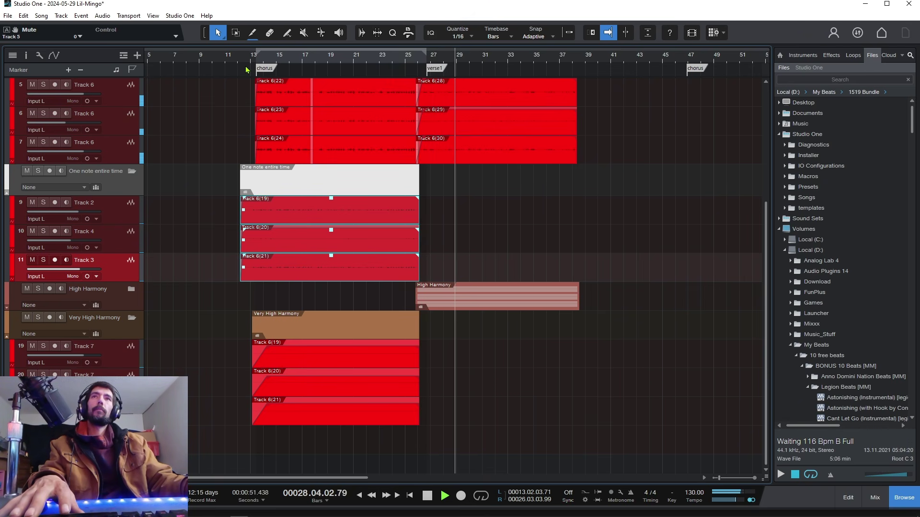
{"action": "key", "text": "space"}
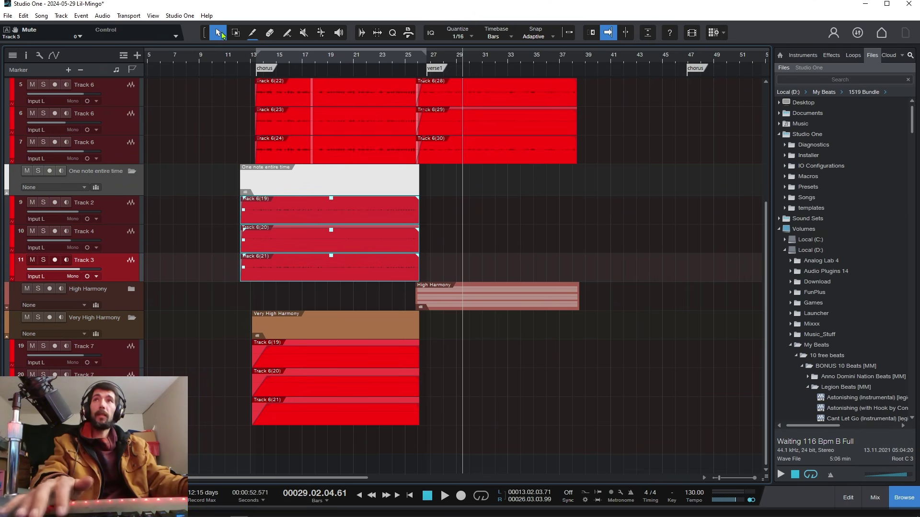
Browse the effects library down through the dynamics and delay plug-ins to Pro EQ and Room Reverb
{"action": "left_click", "coordinate": [832, 56]}
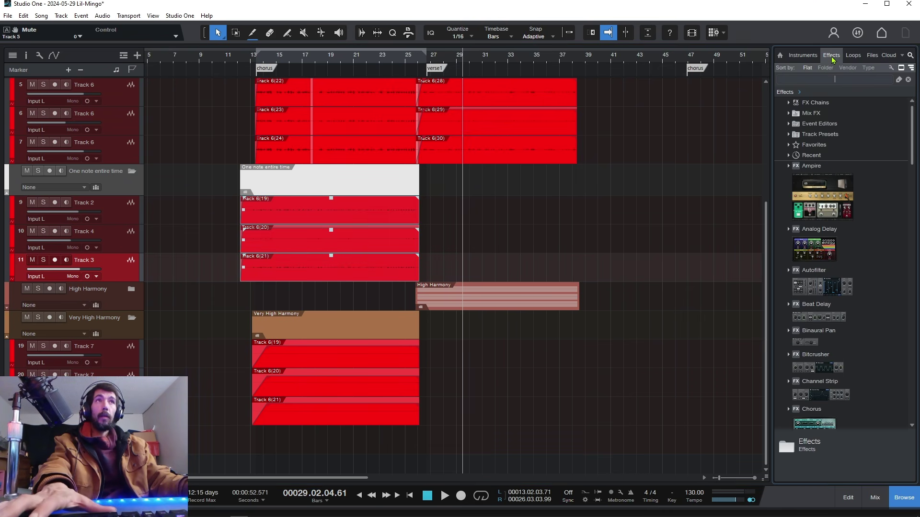
{"action": "scroll", "coordinate": [841, 307], "scroll_direction": "down", "scroll_amount": 8}
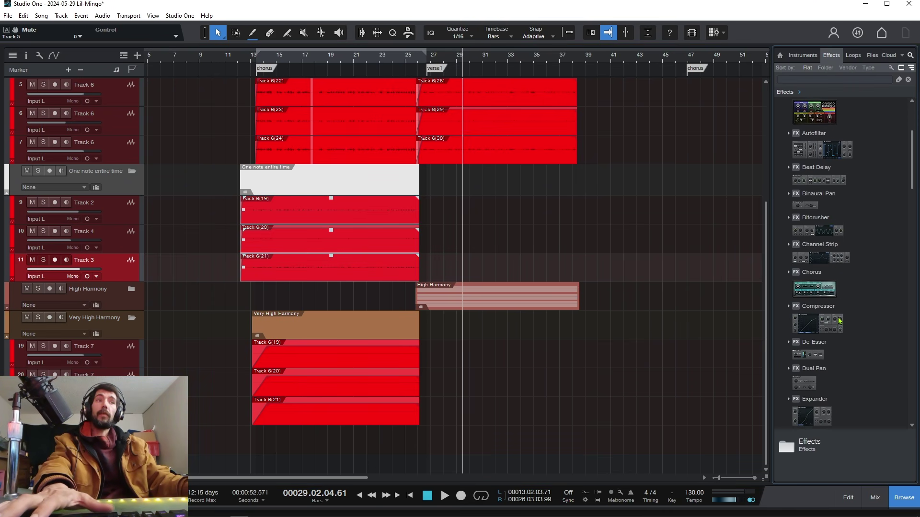
{"action": "scroll", "coordinate": [840, 334], "scroll_direction": "down", "scroll_amount": 8}
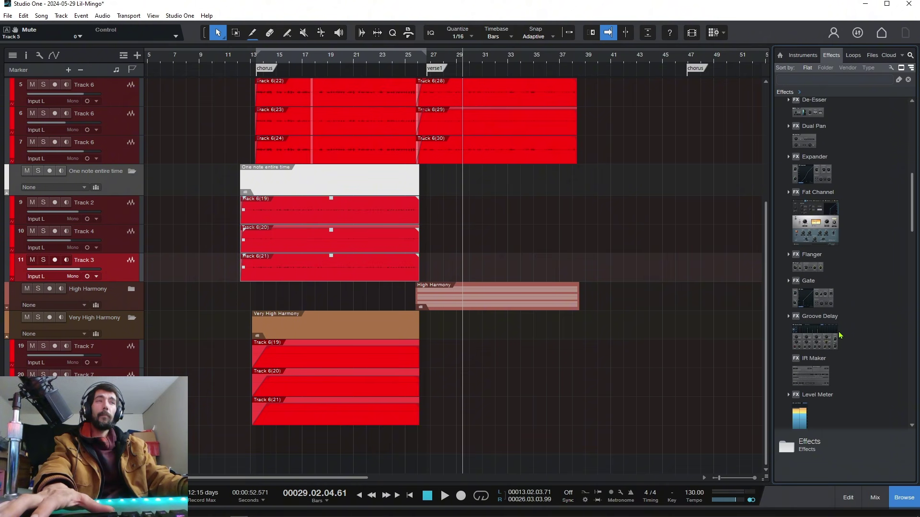
{"action": "scroll", "coordinate": [839, 345], "scroll_direction": "down", "scroll_amount": 6}
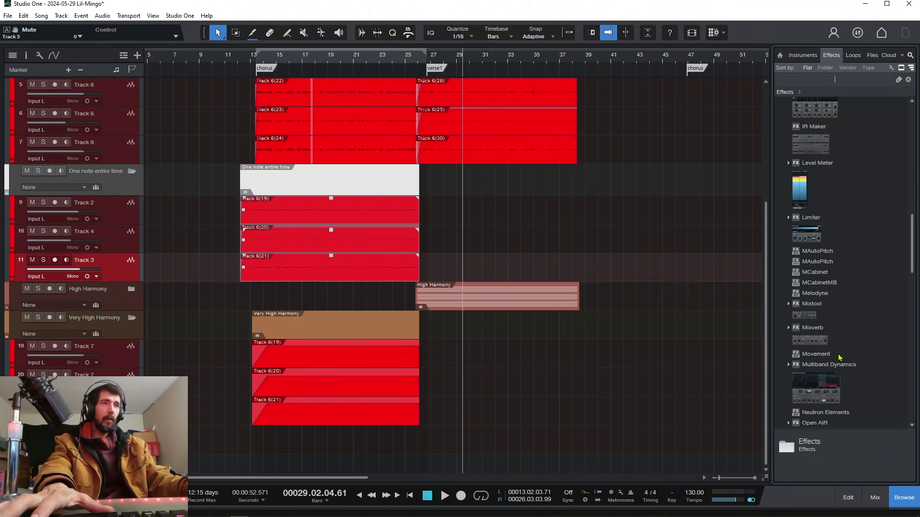
{"action": "scroll", "coordinate": [839, 360], "scroll_direction": "down", "scroll_amount": 8}
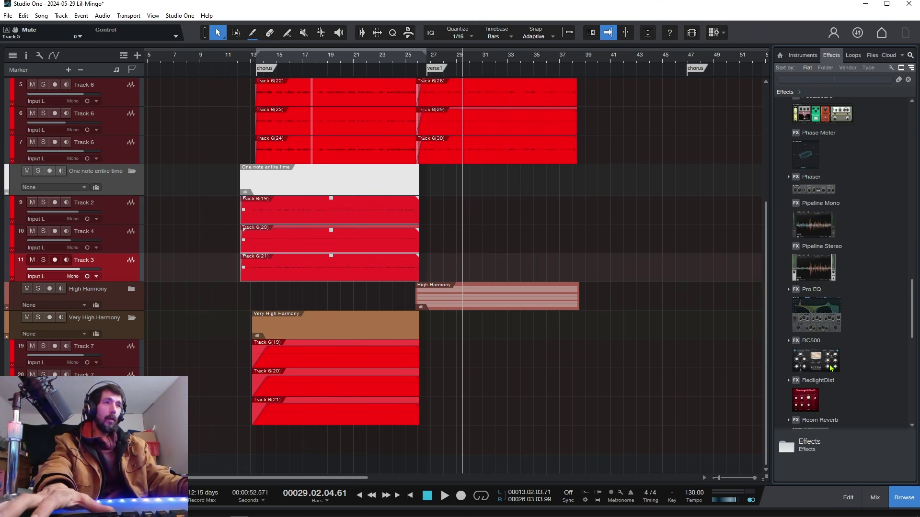
{"action": "scroll", "coordinate": [819, 374], "scroll_direction": "down", "scroll_amount": 1}
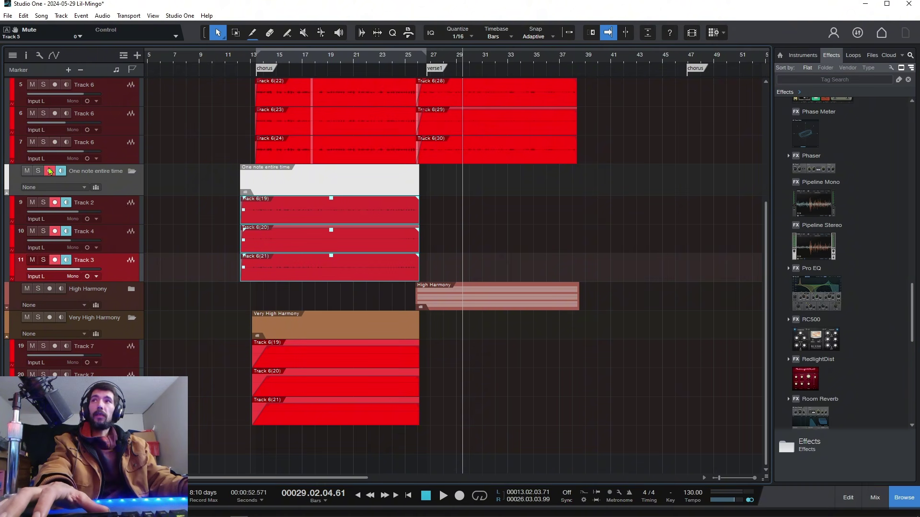
Collapse the One note entire time, Less low part and Very High Harmony folder tracks
{"action": "left_click", "coordinate": [132, 171]}
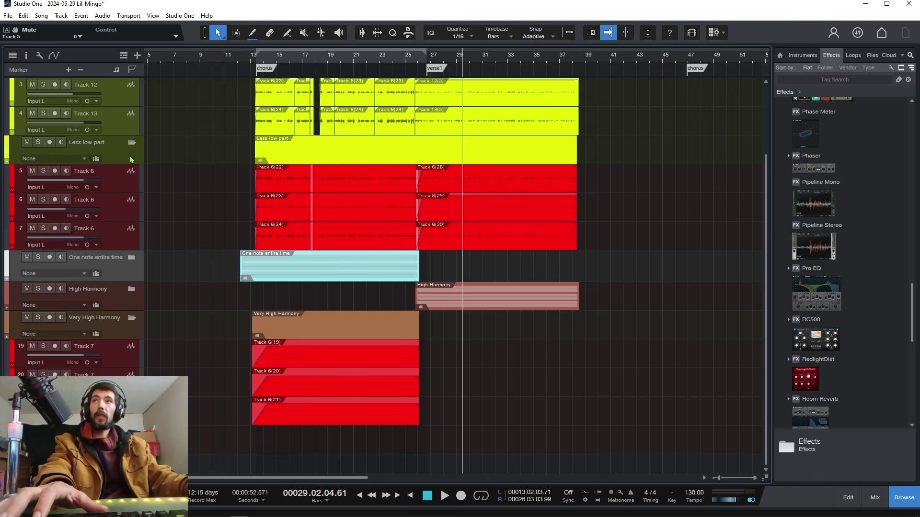
{"action": "left_click", "coordinate": [132, 144]}
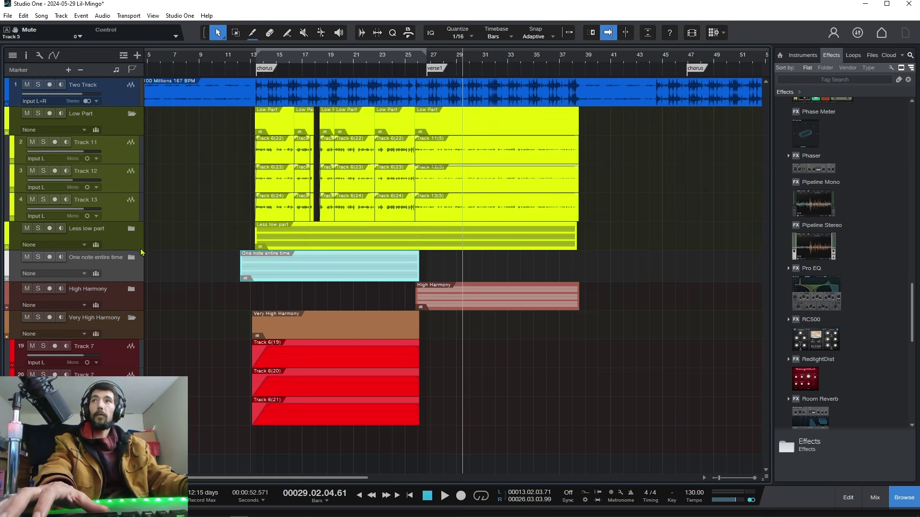
{"action": "left_click", "coordinate": [133, 319]}
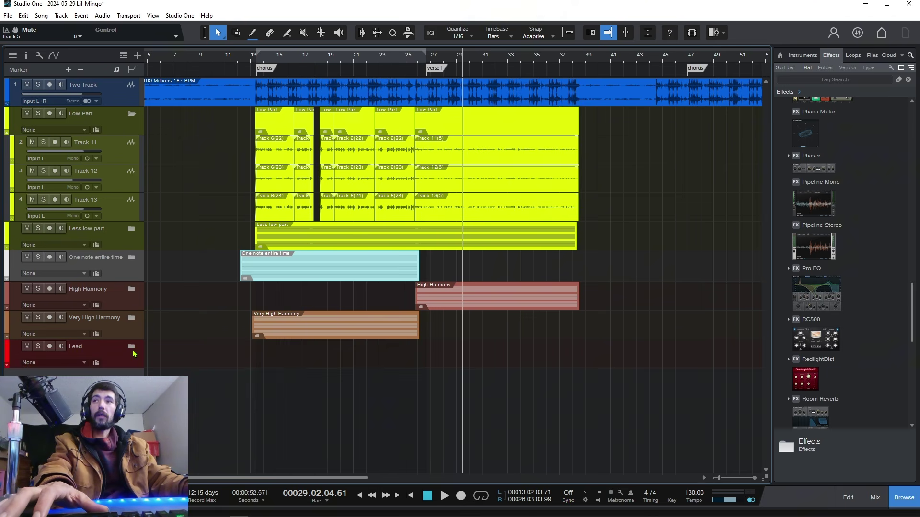
Set a loop range from the verse1 marker to about bar 29 and play it back looped
{"action": "double_click", "coordinate": [449, 67]}
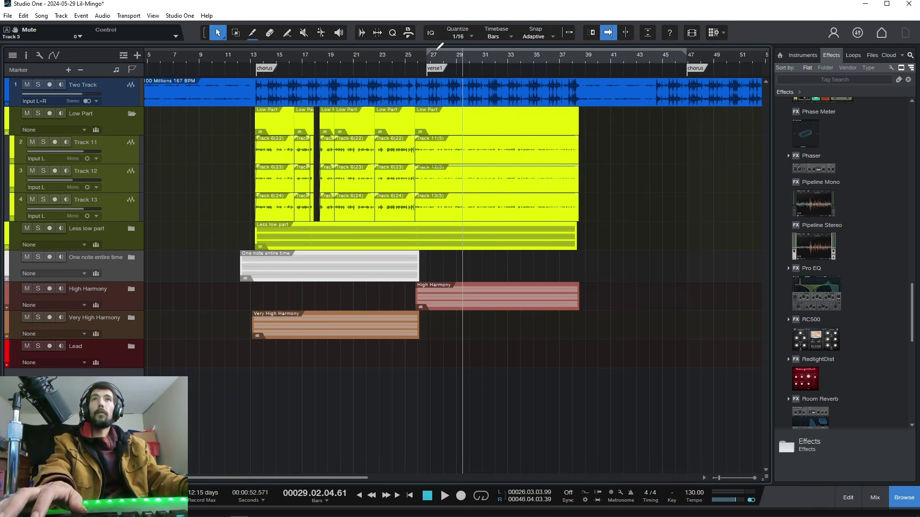
{"action": "left_click", "coordinate": [437, 50]}
{"action": "double_click", "coordinate": [429, 62]}
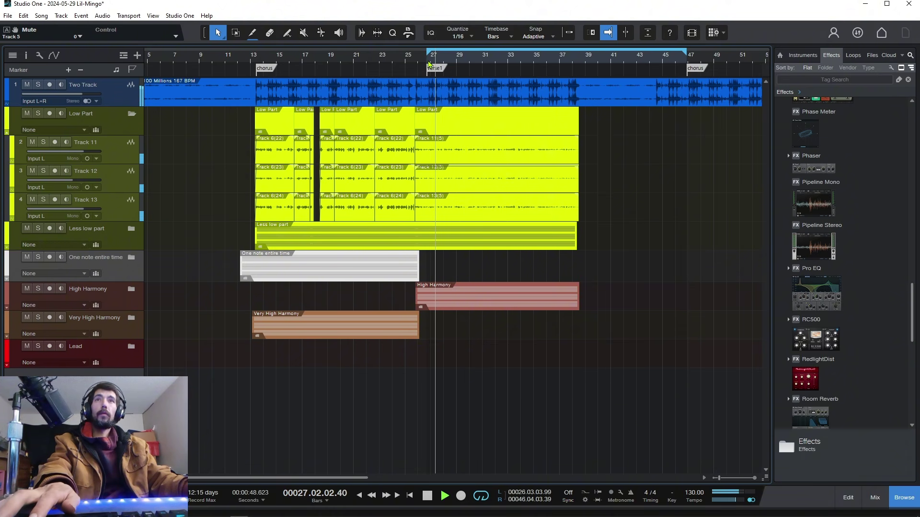
{"action": "left_click_drag", "start_coordinate": [685, 52], "coordinate": [458, 63]}
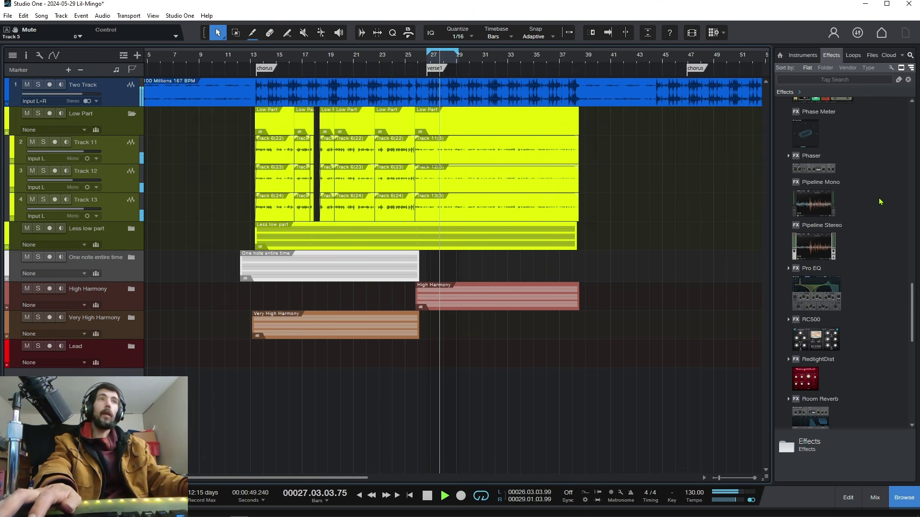
{"action": "key", "text": "space"}
{"action": "key", "text": "f"}
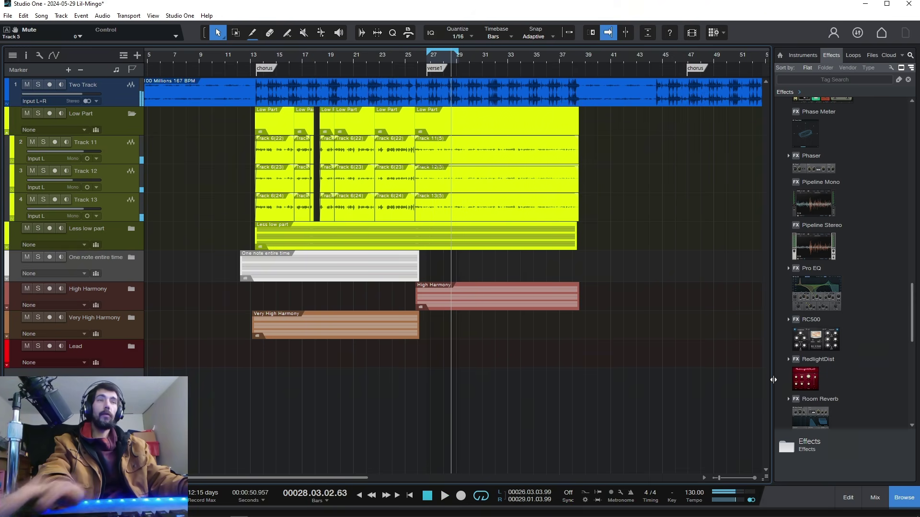
Show the mixer with Track 12 selected and reduce its height so more of the arrangement stays in view
{"action": "left_click", "coordinate": [108, 187]}
{"action": "key", "text": "F3"}
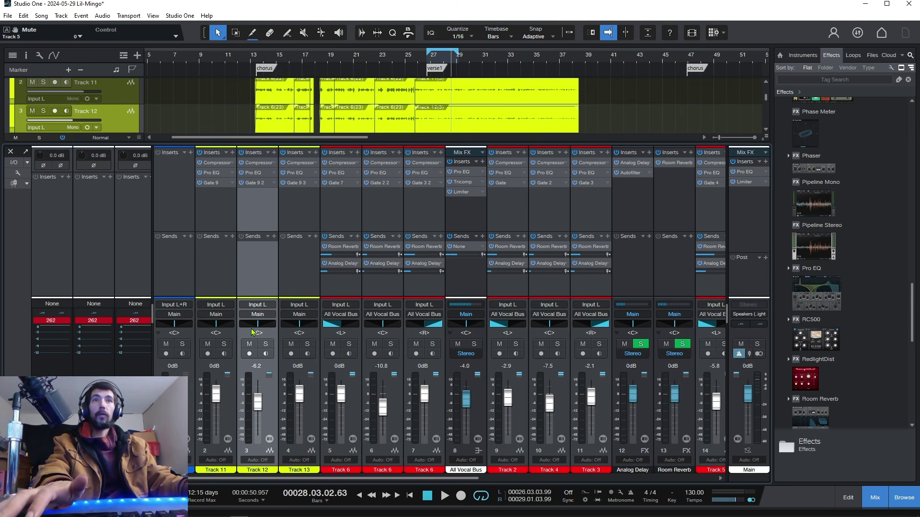
{"action": "left_click", "coordinate": [447, 143]}
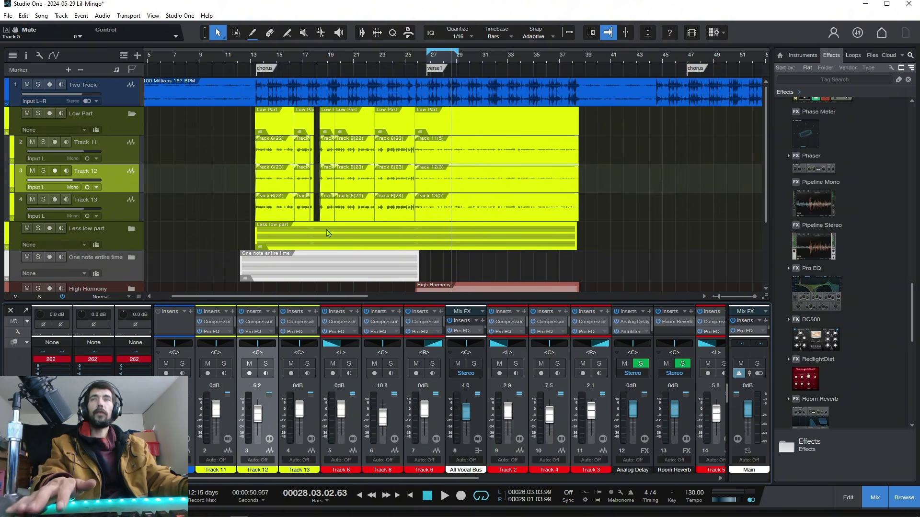
{"action": "left_click_drag", "start_coordinate": [246, 181], "coordinate": [408, 180]}
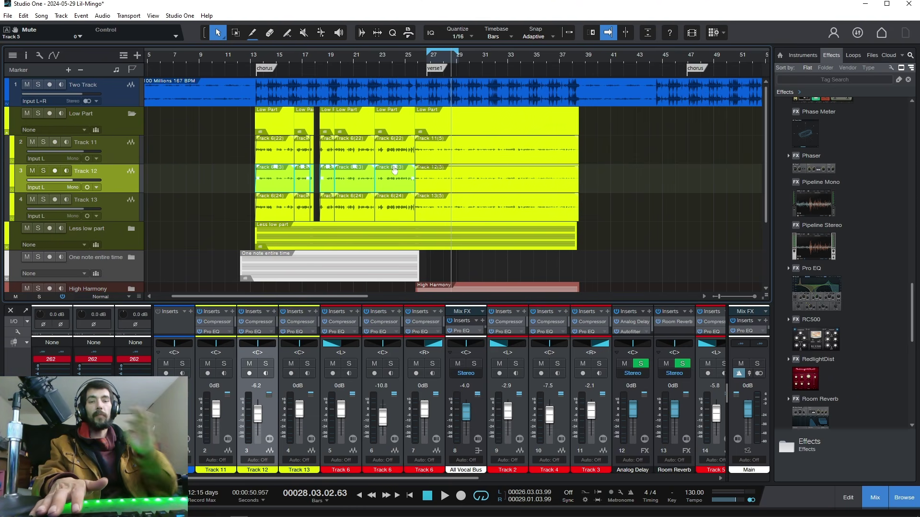
{"action": "left_click", "coordinate": [216, 236]}
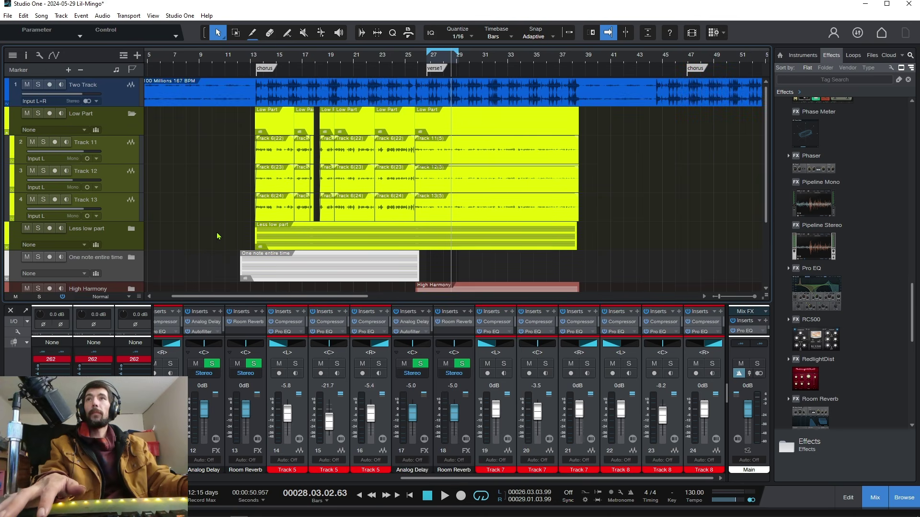
Pan Track 11 fully left and Track 13 fully right in the mixer
{"action": "left_click", "coordinate": [122, 154]}
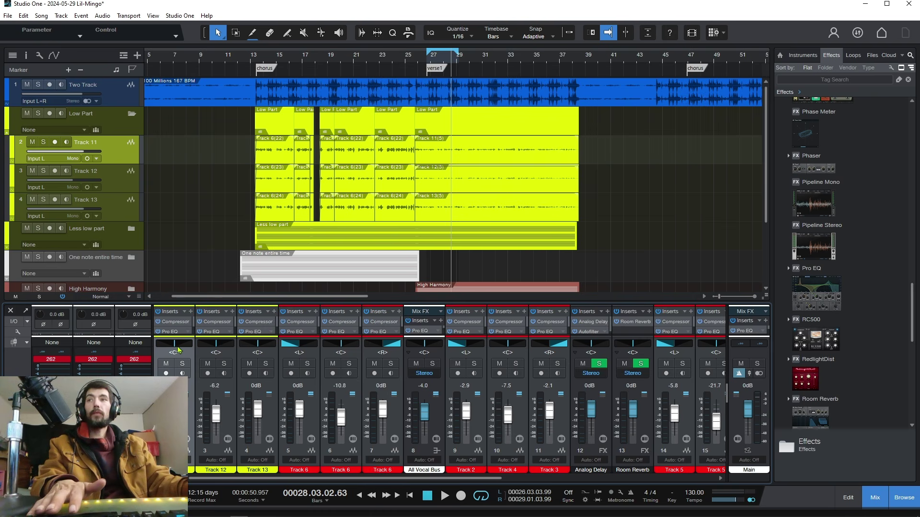
{"action": "left_click_drag", "start_coordinate": [178, 351], "coordinate": [161, 349]}
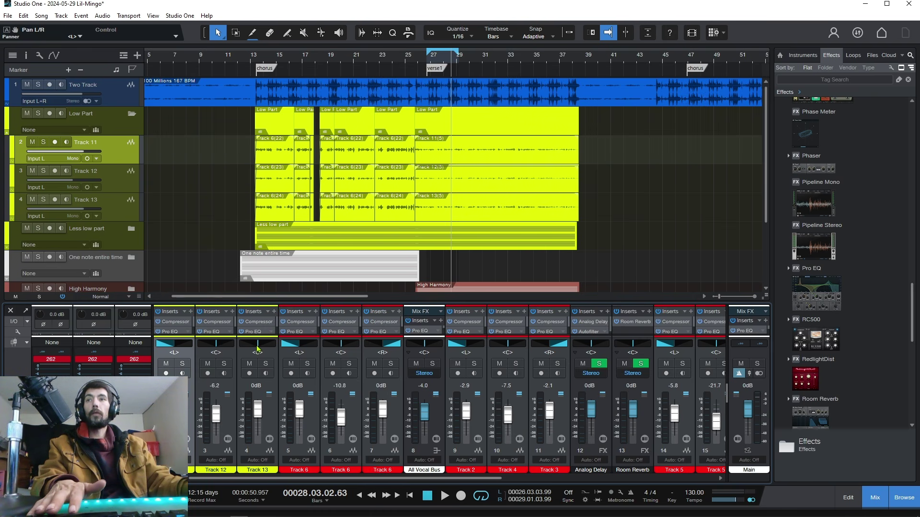
{"action": "left_click_drag", "start_coordinate": [257, 349], "coordinate": [317, 350]}
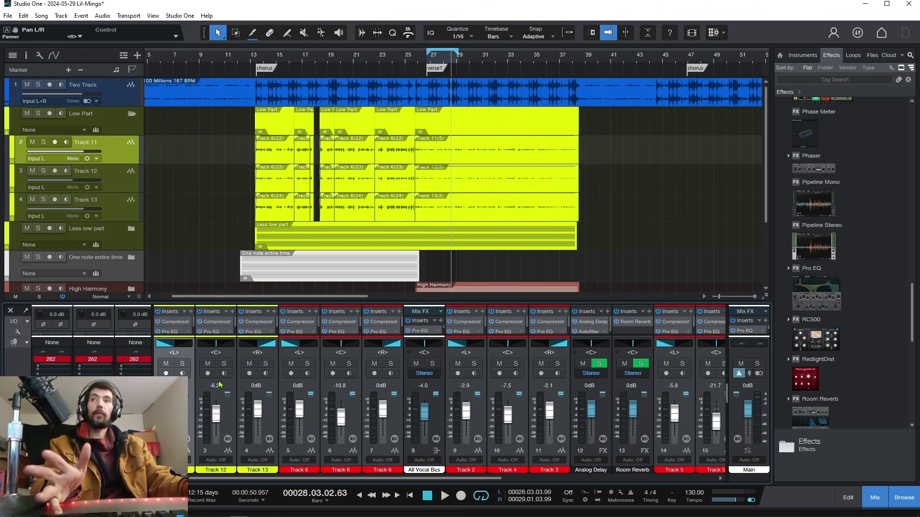
Play the mix from the chorus marker, stop after a few bars, and look over the vocal folder tracks
{"action": "left_click", "coordinate": [253, 57]}
{"action": "key", "text": "space"}
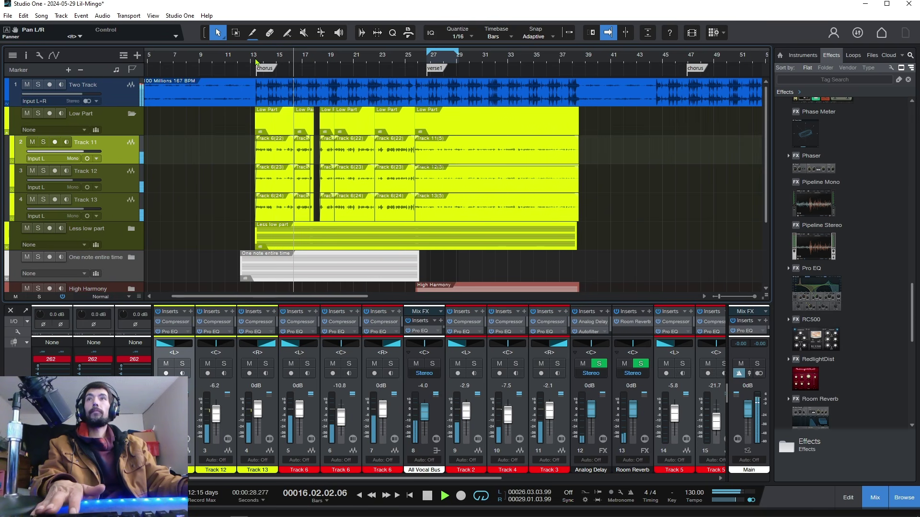
{"action": "key", "text": "space"}
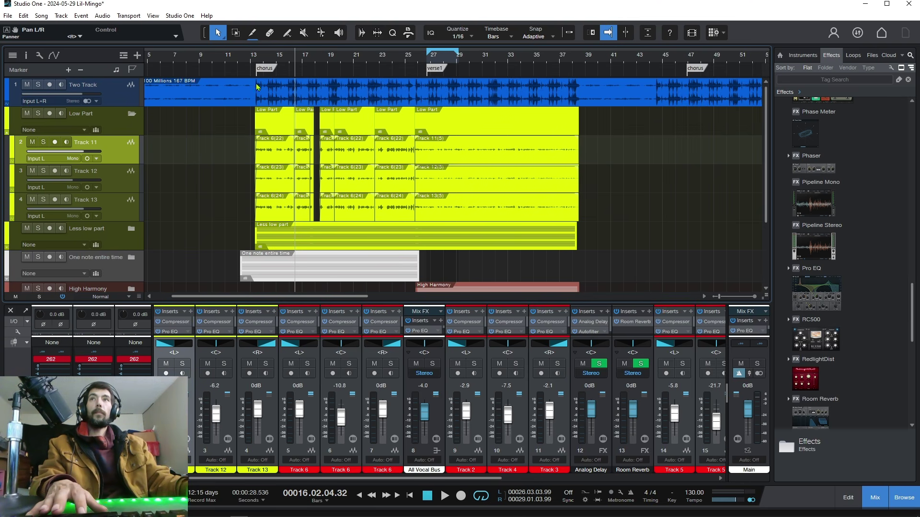
{"action": "scroll", "coordinate": [261, 172], "scroll_direction": "down", "scroll_amount": 3}
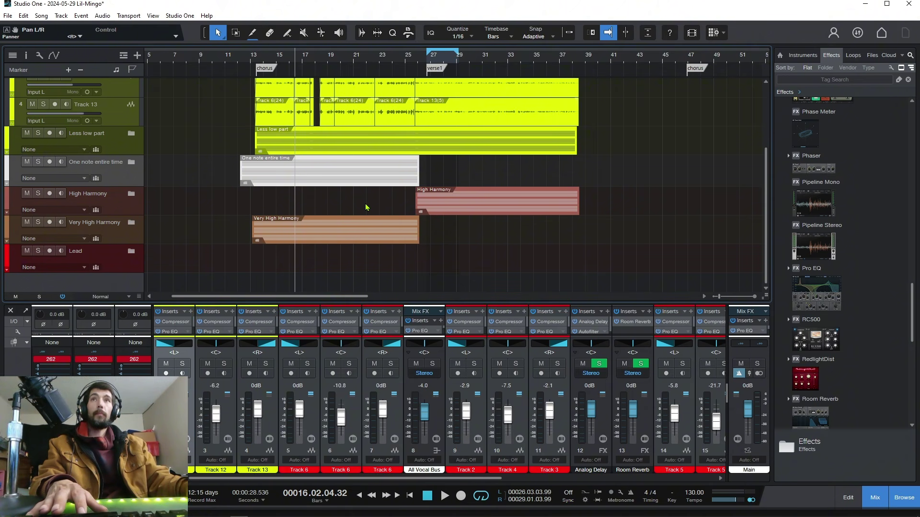
{"action": "scroll", "coordinate": [341, 206], "scroll_direction": "up", "scroll_amount": 3}
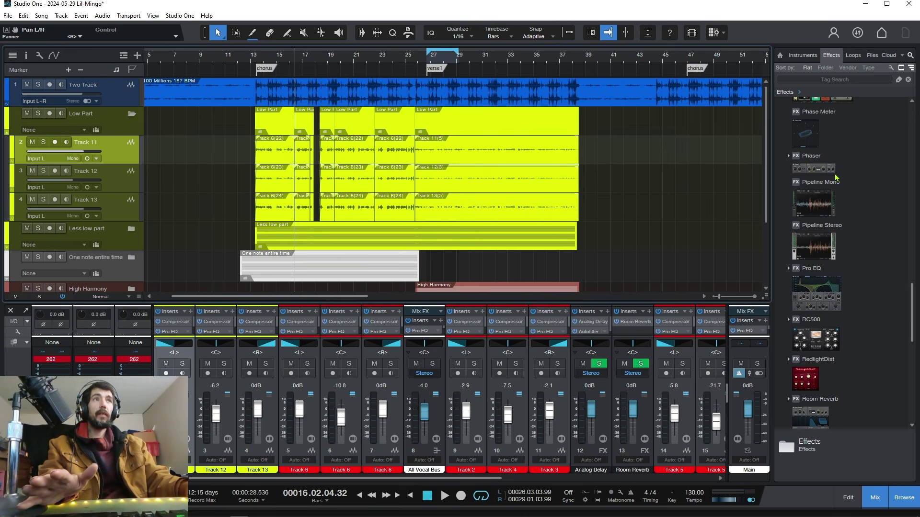
Enlarge the mixer to examine the channels' inserts and sends, including Track 13's Pro EQ and the Analog Delay, and shrink it again
{"action": "left_click_drag", "start_coordinate": [577, 303], "coordinate": [578, 211]}
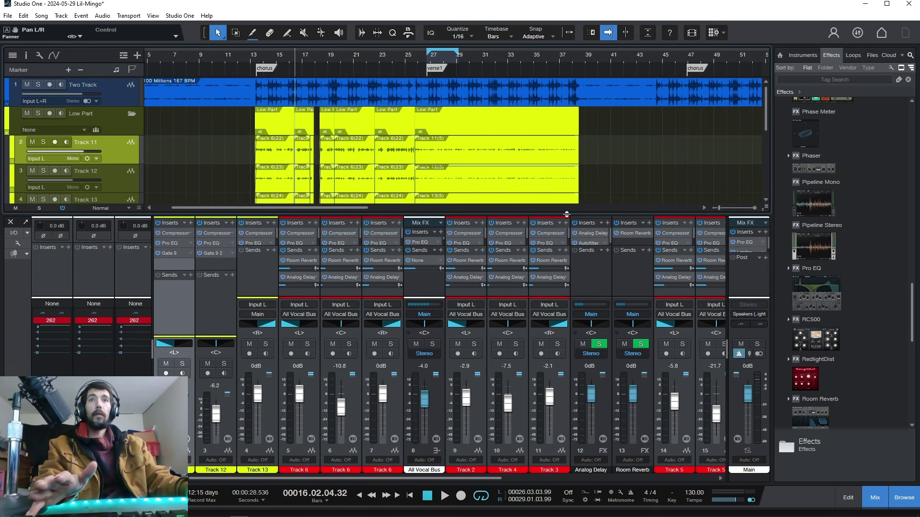
{"action": "left_click", "coordinate": [465, 259]}
{"action": "left_click", "coordinate": [463, 242]}
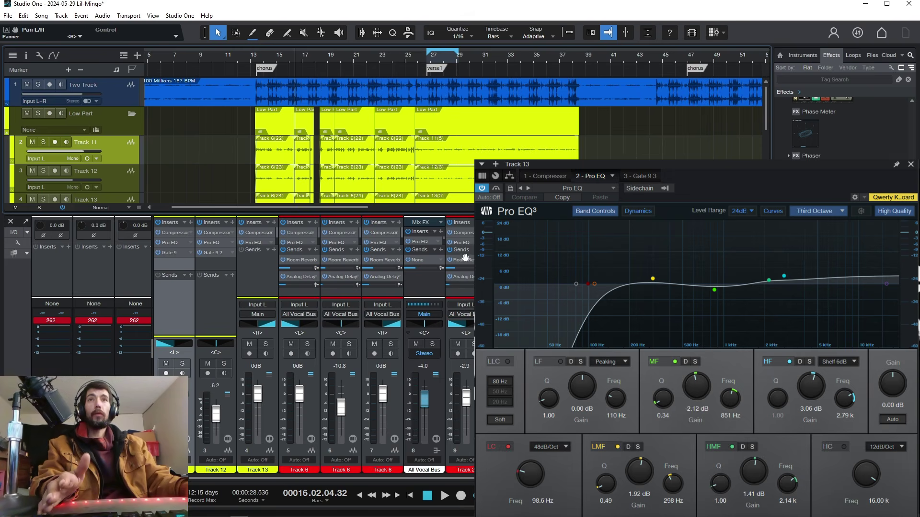
{"action": "left_click", "coordinate": [465, 278]}
{"action": "double_click", "coordinate": [475, 279]}
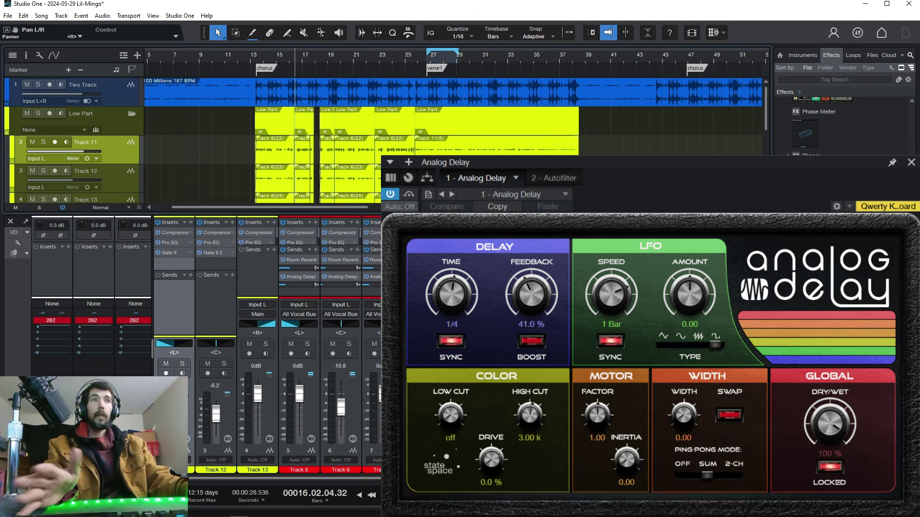
{"action": "left_click", "coordinate": [914, 162]}
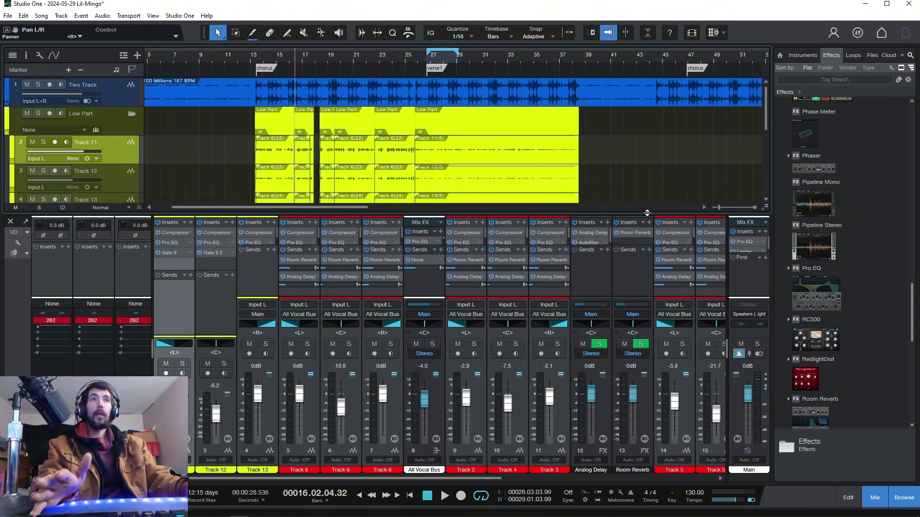
{"action": "left_click_drag", "start_coordinate": [647, 212], "coordinate": [647, 131]}
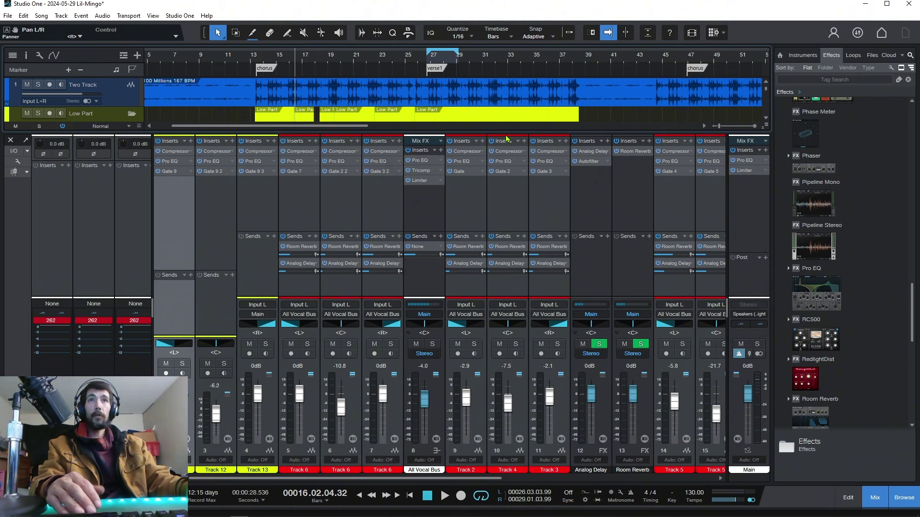
{"action": "left_click_drag", "start_coordinate": [506, 132], "coordinate": [594, 312]}
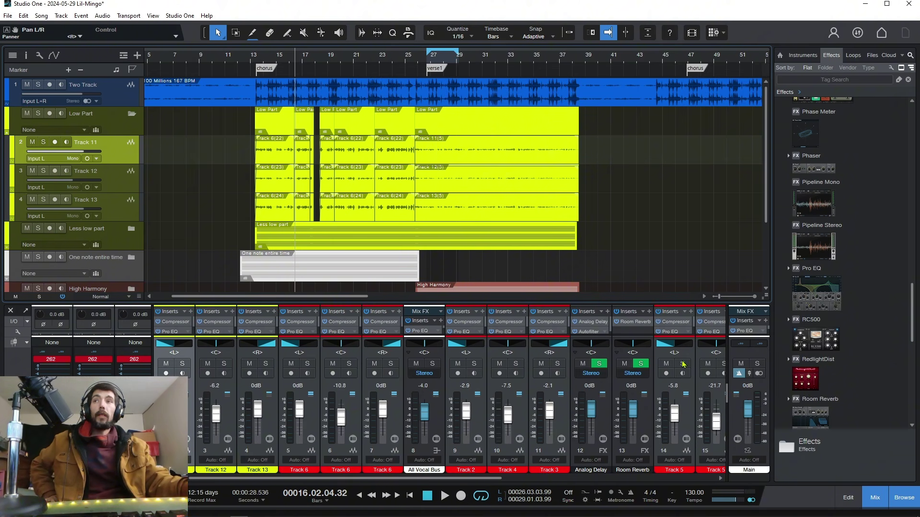
Insert the RedlightDist distortion effect on Track 12 and move its window clear of the arrangement
{"action": "left_click_drag", "start_coordinate": [822, 387], "coordinate": [113, 179]}
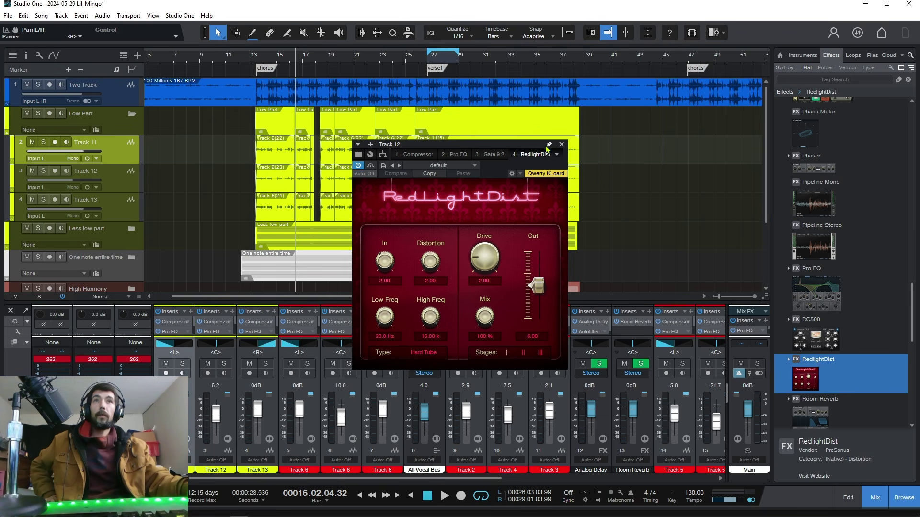
{"action": "left_click_drag", "start_coordinate": [547, 145], "coordinate": [738, 273]}
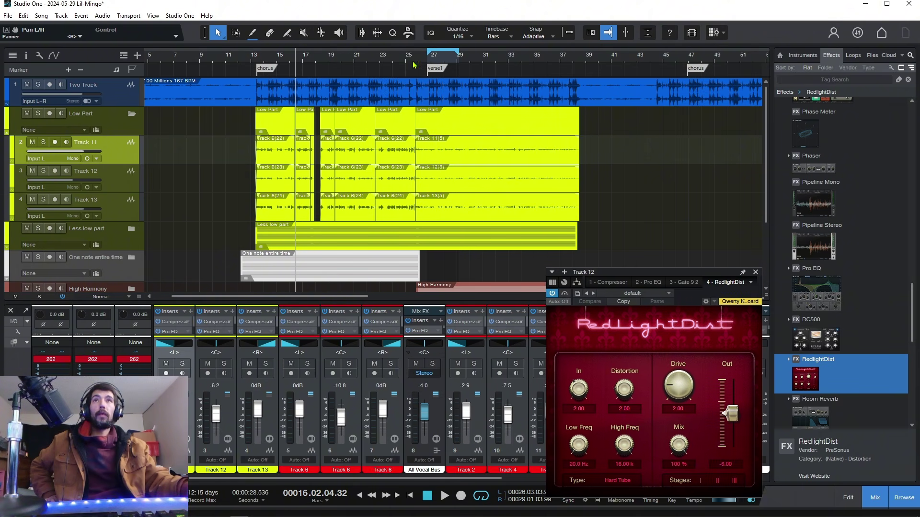
Solo Track 12 together with Two Track and play from about bar 26 with a loop range around verse1
{"action": "left_click", "coordinate": [43, 172]}
{"action": "key", "text": "s"}
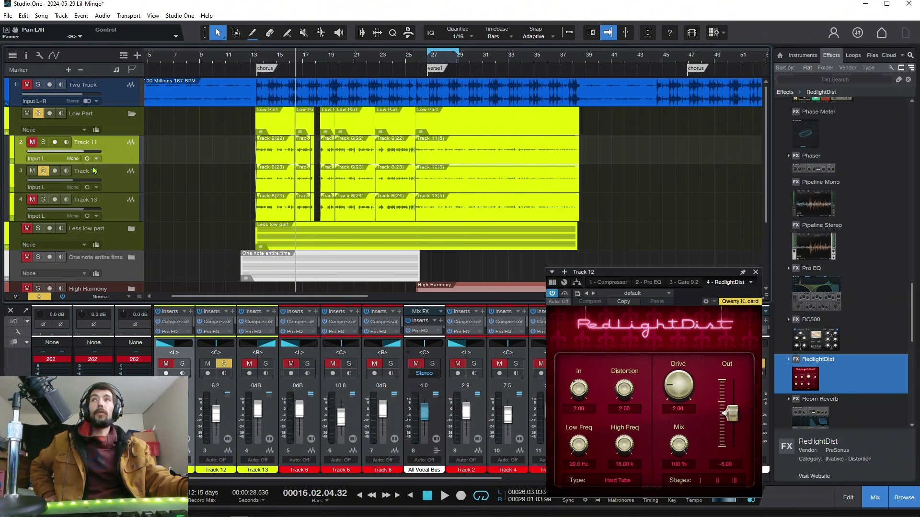
{"action": "left_click", "coordinate": [417, 64]}
{"action": "key", "text": "space"}
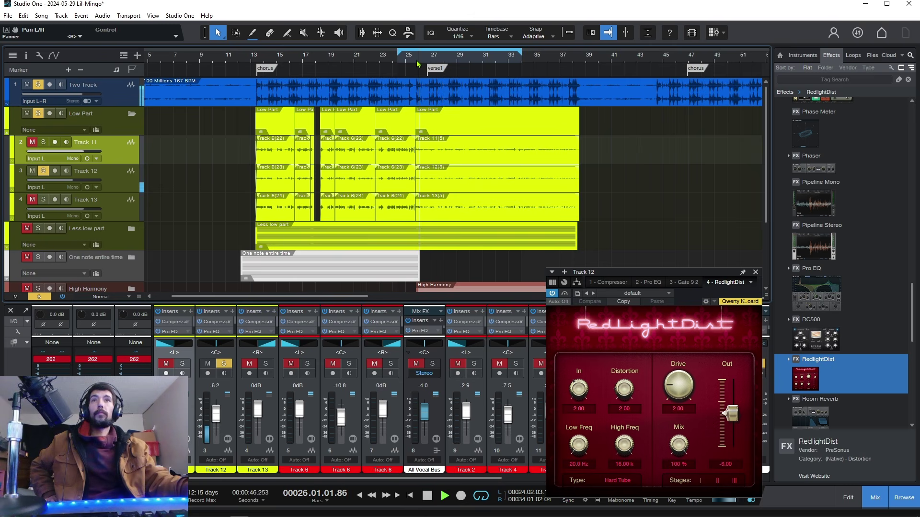
Set RedlightDist's Drive to 3.38 and its output gain to 3.45 dB while Track 12 plays
{"action": "left_click_drag", "start_coordinate": [692, 386], "coordinate": [693, 377]}
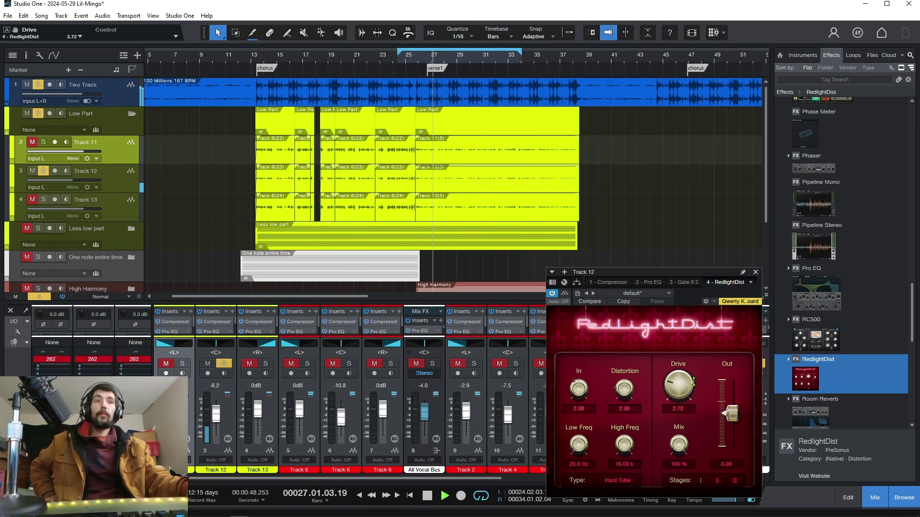
{"action": "left_click_drag", "start_coordinate": [732, 418], "coordinate": [737, 394]}
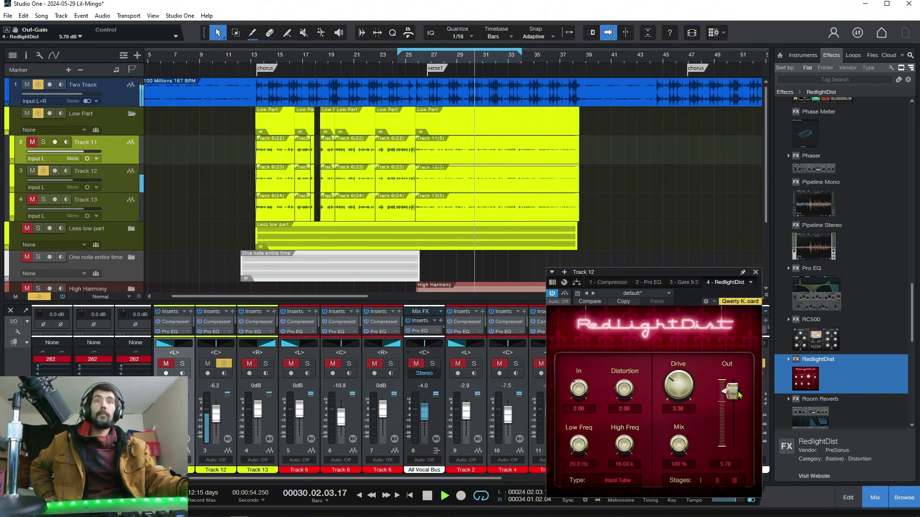
{"action": "left_click_drag", "start_coordinate": [732, 394], "coordinate": [732, 398]}
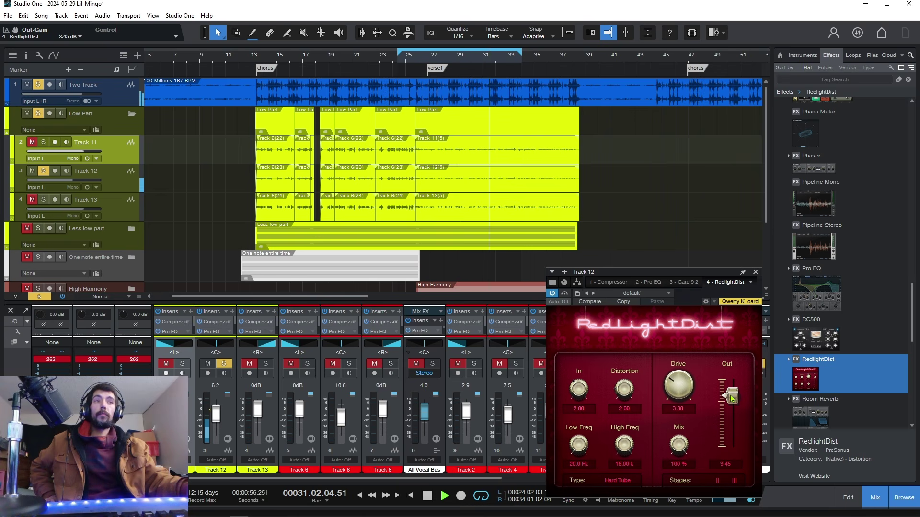
Solo Track 13 and Track 11 as well, and set RedlightDist's Drive to 3.27 and output gain to 0.86 dB
{"action": "left_click", "coordinate": [43, 199]}
{"action": "left_click", "coordinate": [43, 142]}
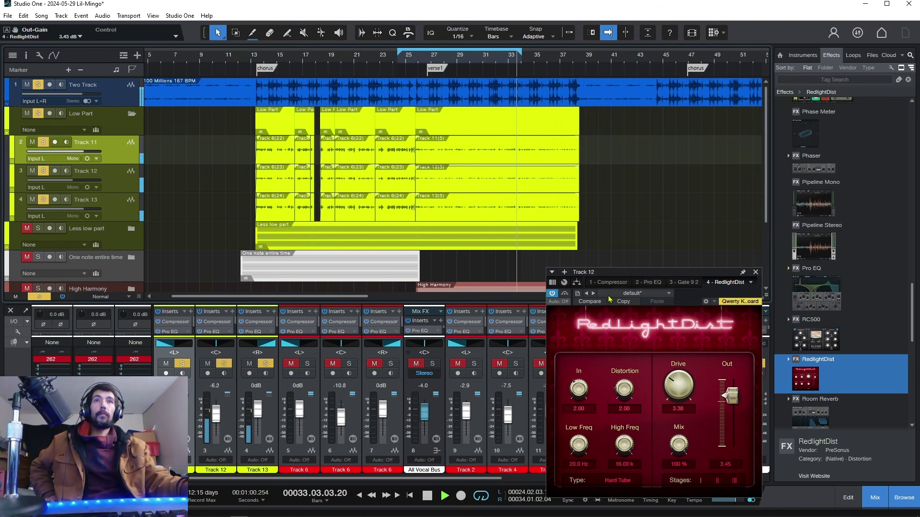
{"action": "left_click_drag", "start_coordinate": [686, 376], "coordinate": [731, 400]}
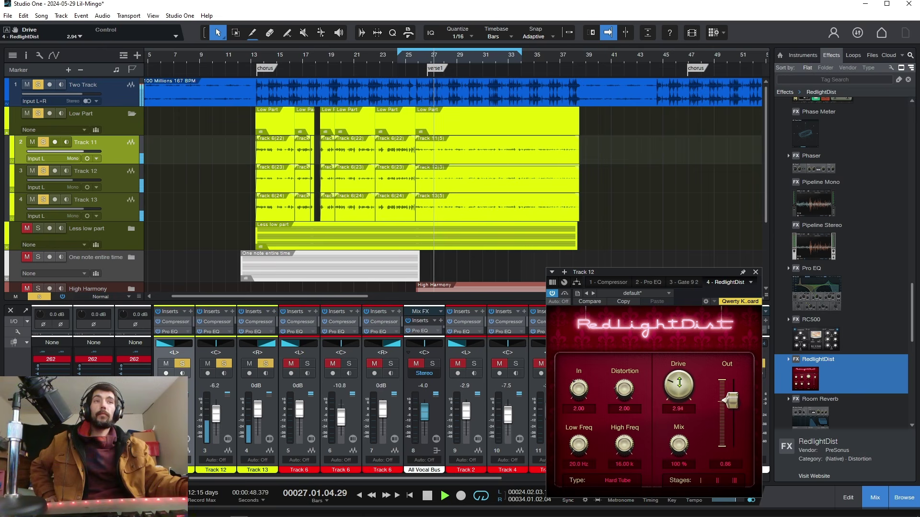
{"action": "left_click_drag", "start_coordinate": [671, 387], "coordinate": [669, 383]}
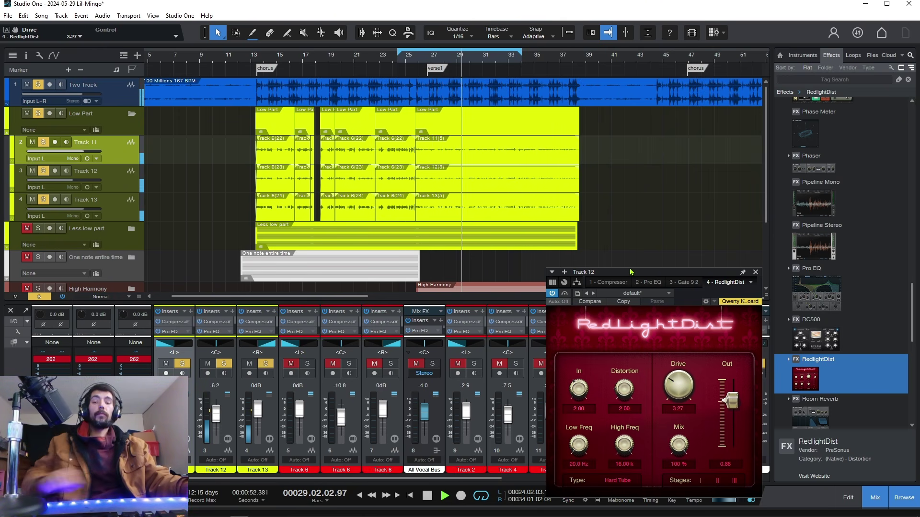
Compare the Low Part playback with RedlightDist bypassed and active, then stop playback
{"action": "key", "text": "space"}
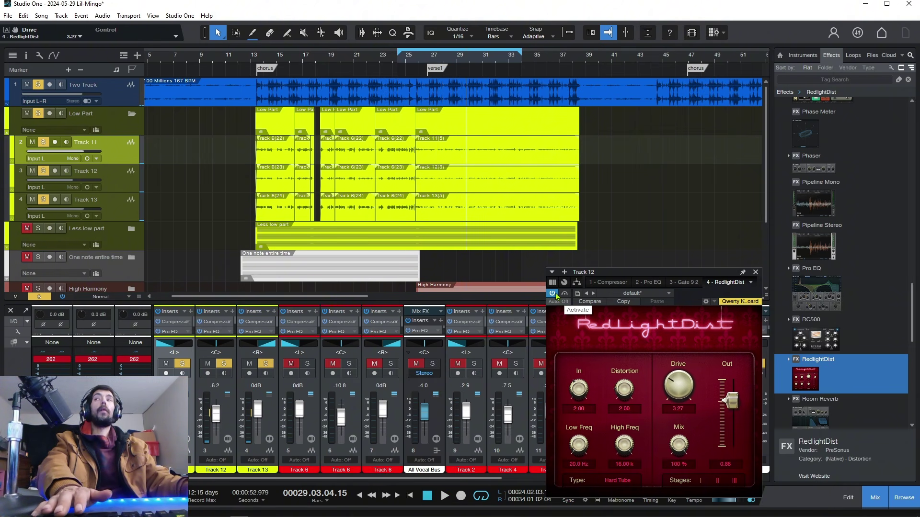
{"action": "key", "text": "space"}
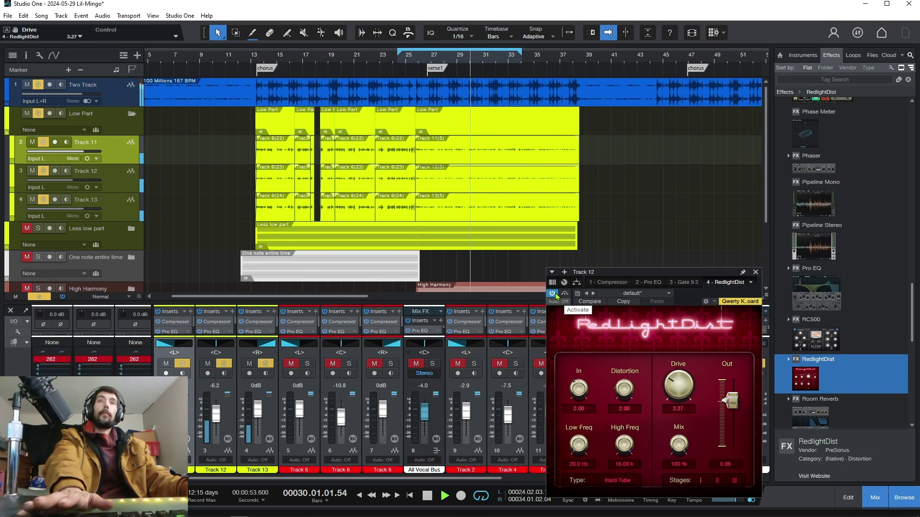
{"action": "left_click", "coordinate": [557, 296]}
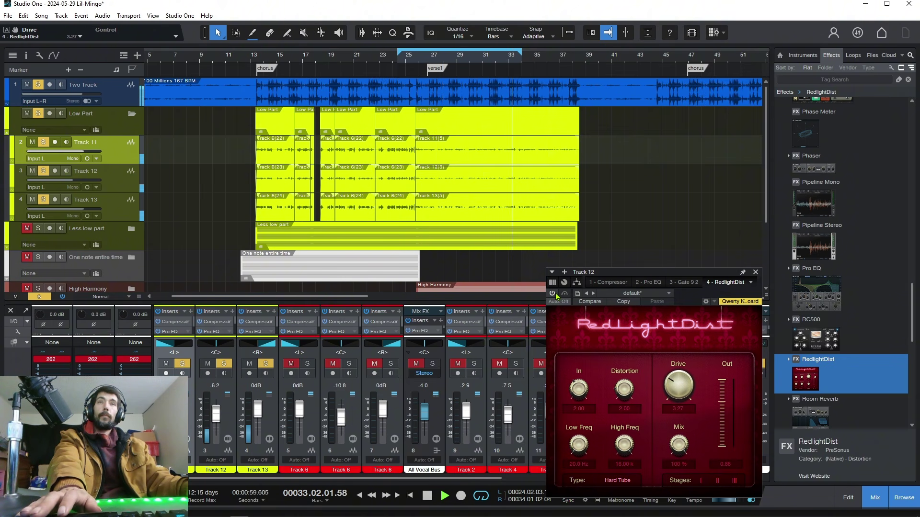
{"action": "left_click", "coordinate": [556, 296]}
{"action": "key", "text": "space"}
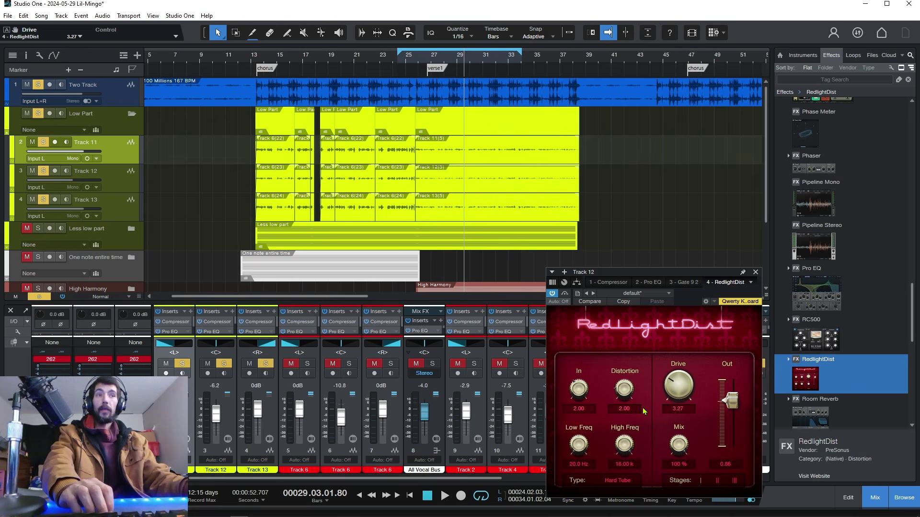
Load the Old Radio preset in Track 12's RedlightDist and play from about bar 26
{"action": "left_click_drag", "start_coordinate": [681, 274], "coordinate": [709, 133]}
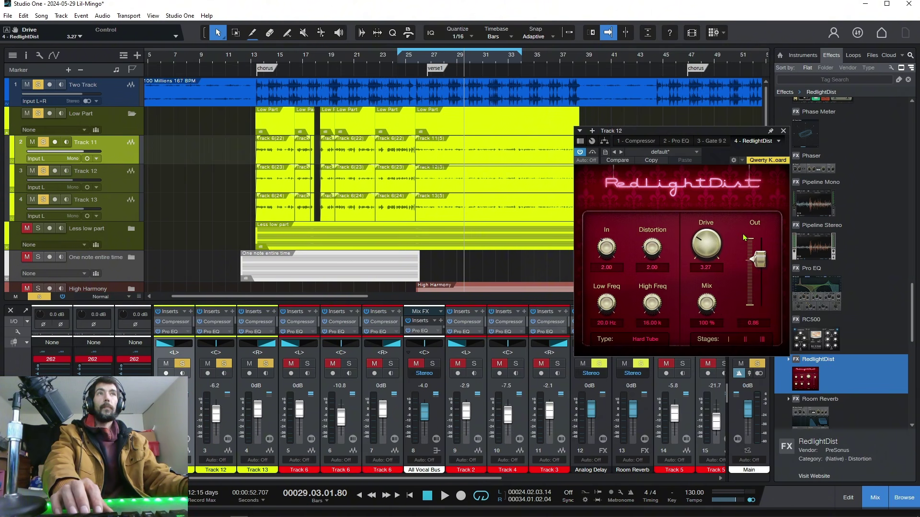
{"action": "left_click", "coordinate": [684, 152]}
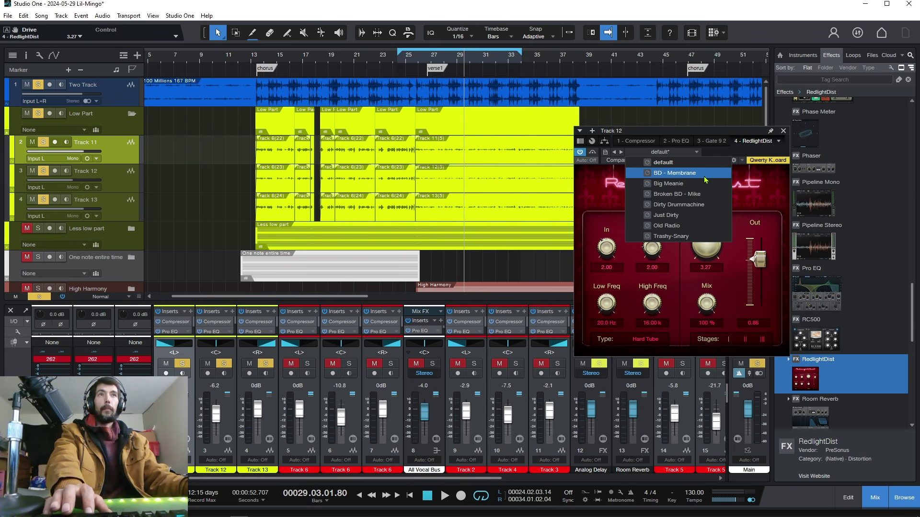
{"action": "left_click", "coordinate": [676, 226]}
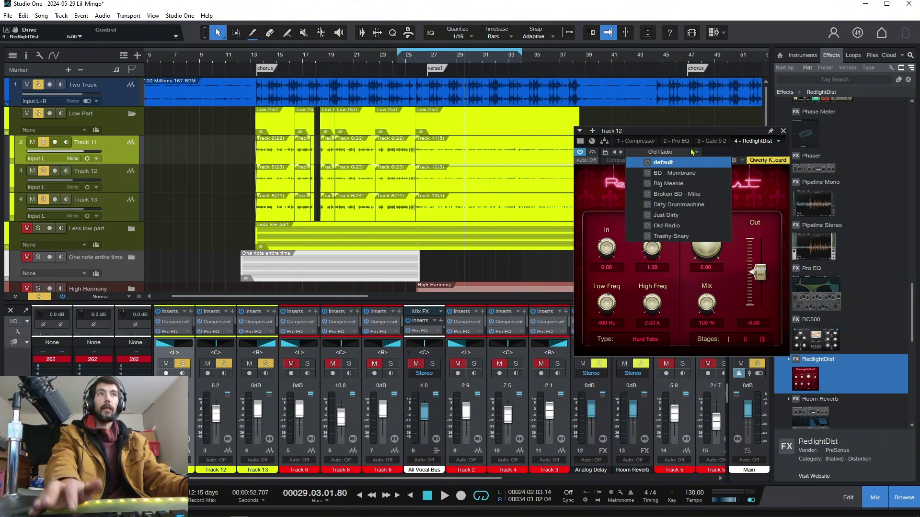
{"action": "left_click", "coordinate": [401, 60]}
{"action": "key", "text": "space"}
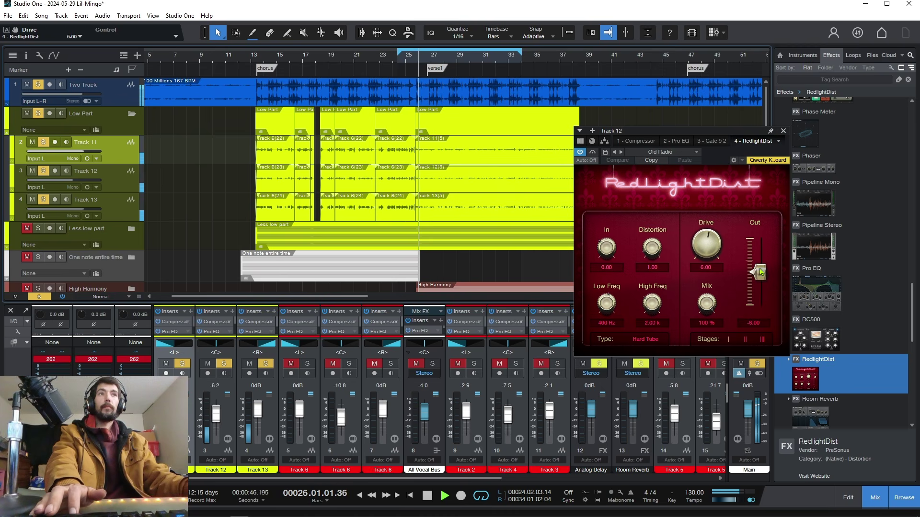
Raise RedlightDist's Drive to 6.77, close the effect window and stop playback
{"action": "left_click_drag", "start_coordinate": [757, 273], "coordinate": [707, 236]}
{"action": "left_click", "coordinate": [783, 130]}
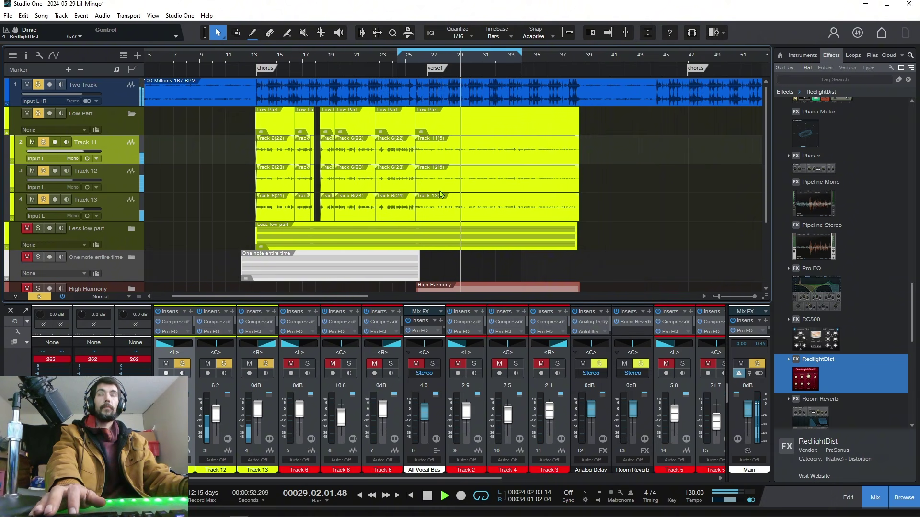
{"action": "key", "text": "space"}
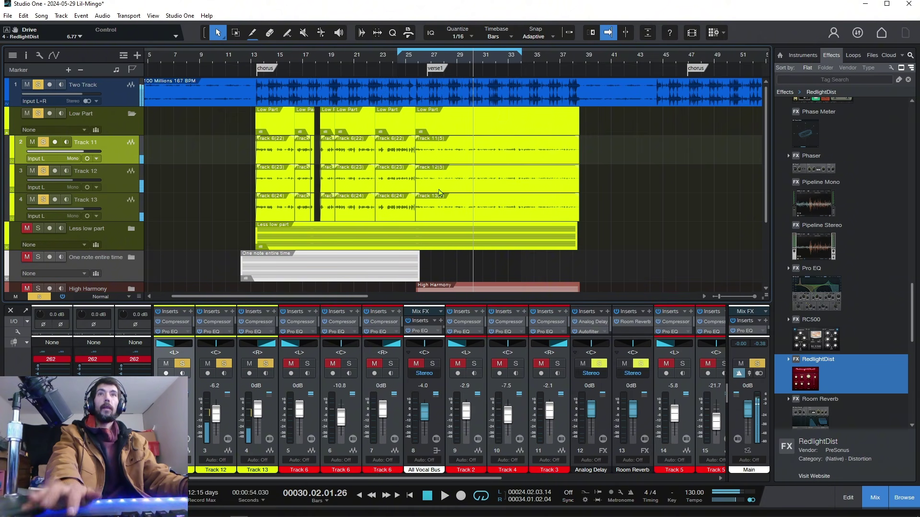